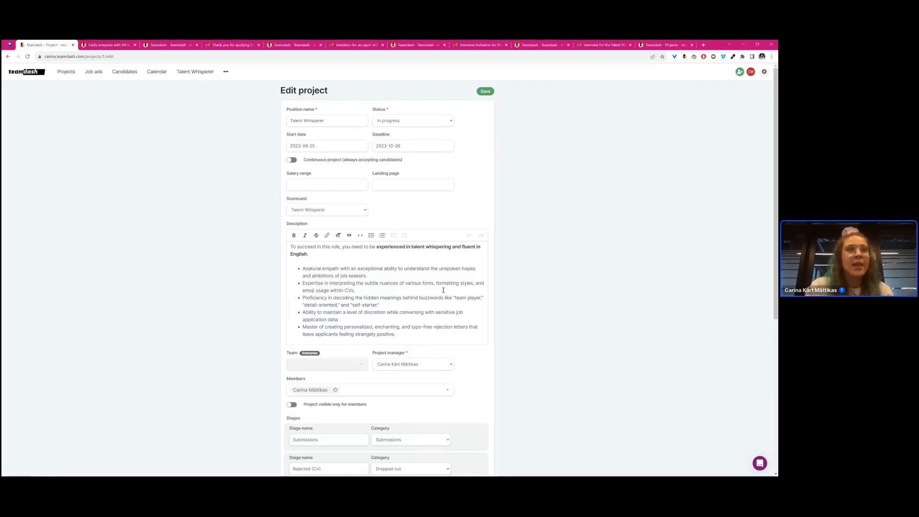
Review the Talent Whisperer project's description, members and hiring stages, and finish editing the project
scroll(443, 302, down, 1)
scroll(441, 297, down, 3)
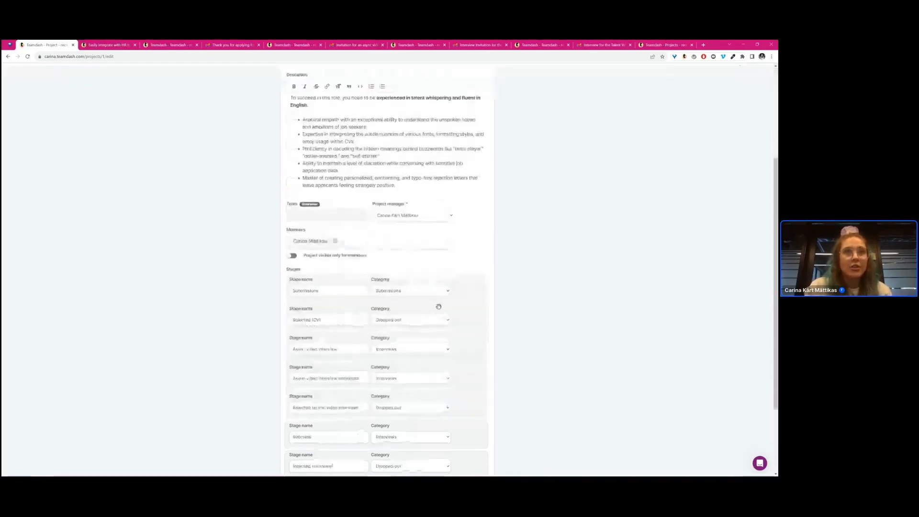
scroll(438, 306, down, 1)
scroll(383, 364, down, 1)
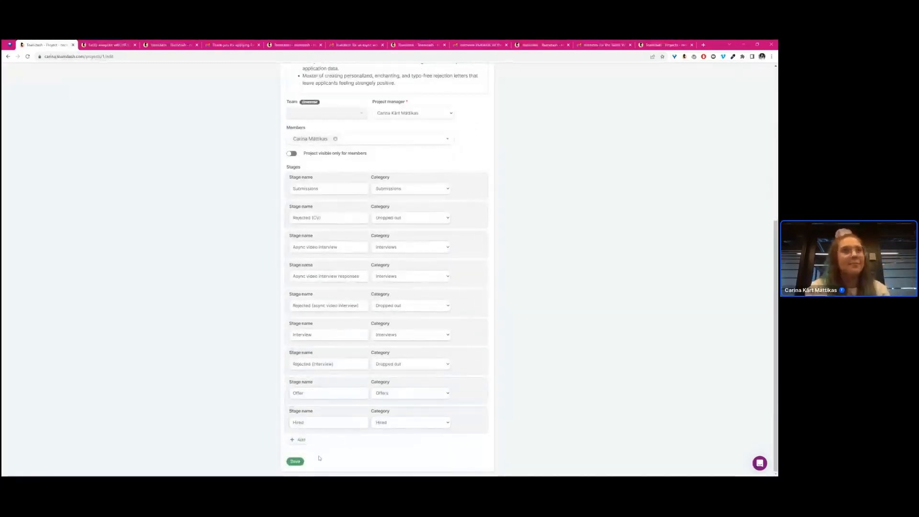
click(296, 462)
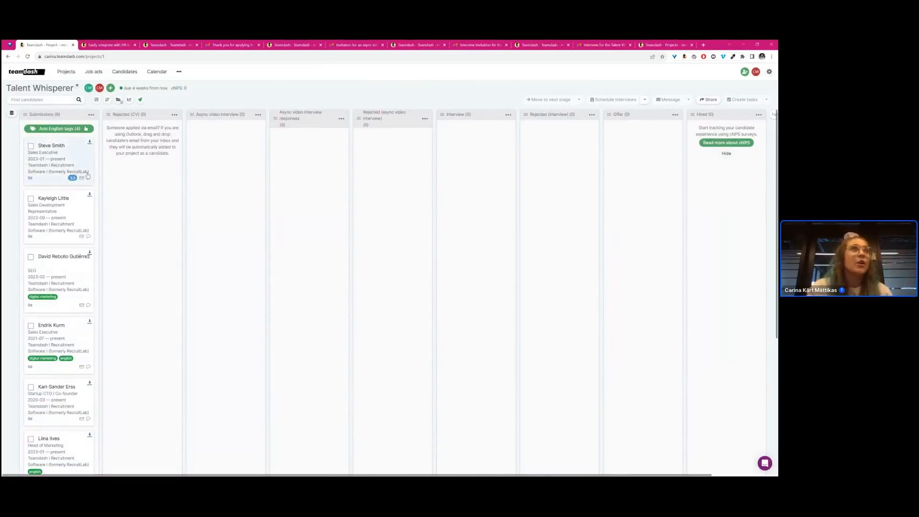
Examine the job board and tool integrations listed on Teamdash's integrations page
click(116, 47)
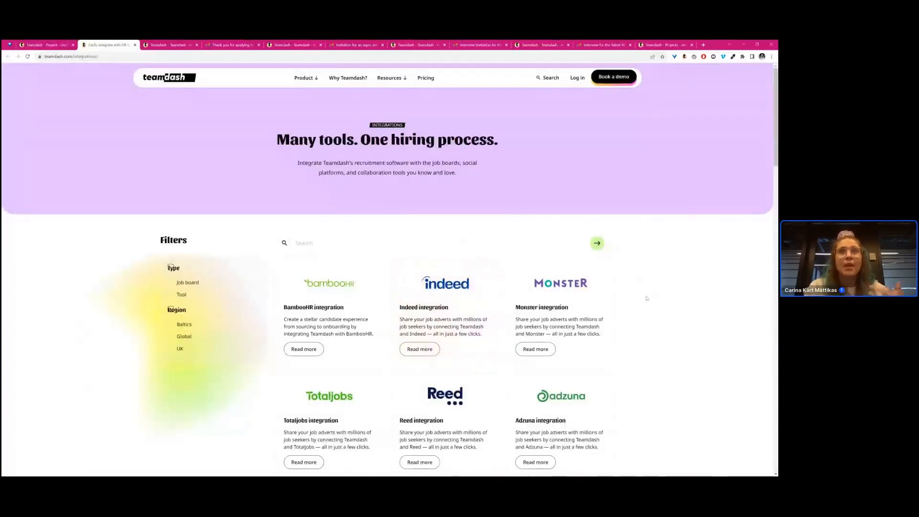
scroll(646, 297, down, 1)
scroll(645, 297, down, 1)
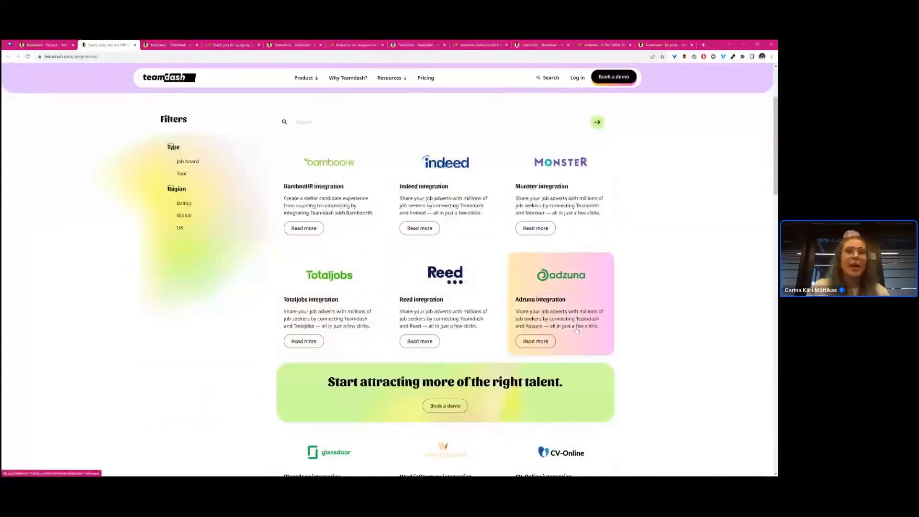
scroll(617, 316, down, 1)
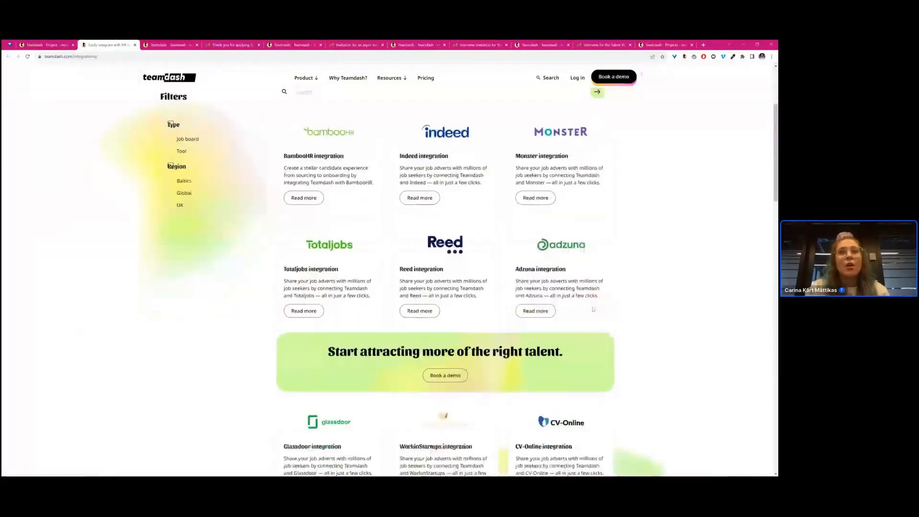
scroll(608, 316, down, 3)
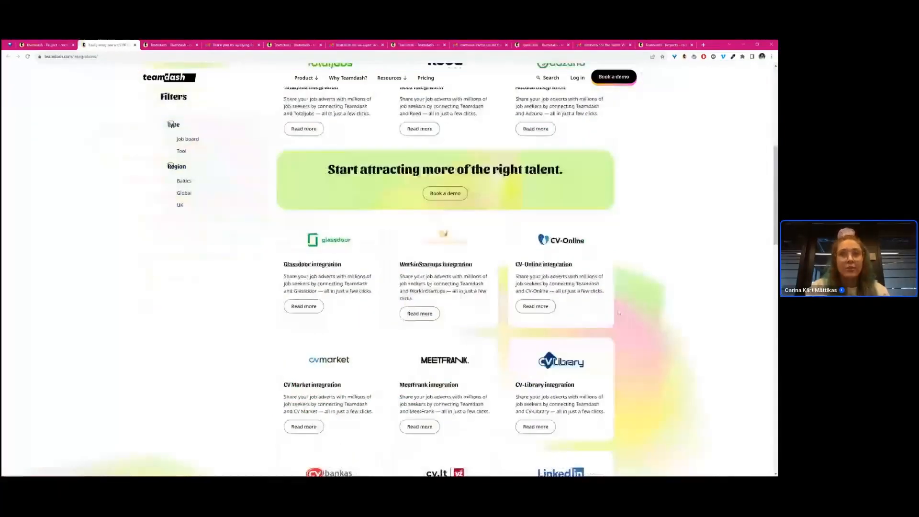
scroll(618, 313, down, 6)
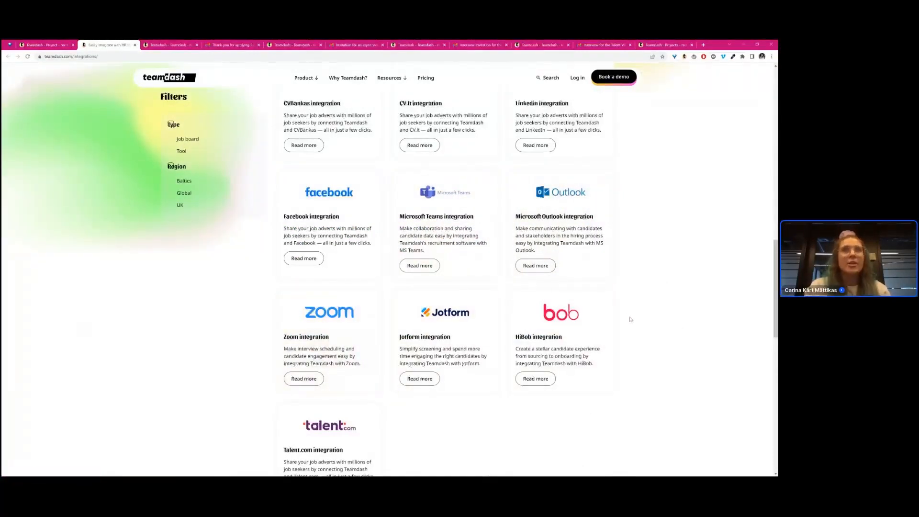
scroll(631, 319, up, 1)
scroll(631, 319, up, 3)
scroll(630, 318, up, 10)
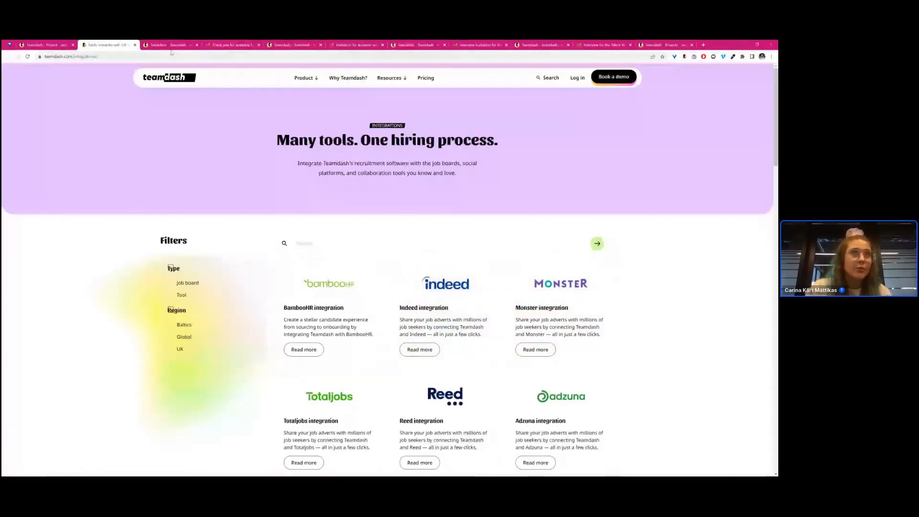
Look through the opening sections of the Talent Whisperer job ad in the landing page editor
key(ctrl+Tab)
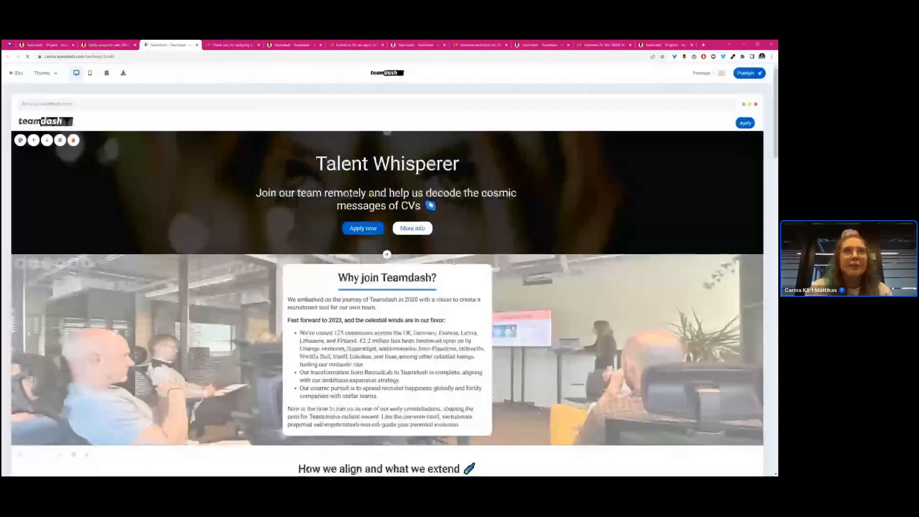
scroll(320, 267, down, 1)
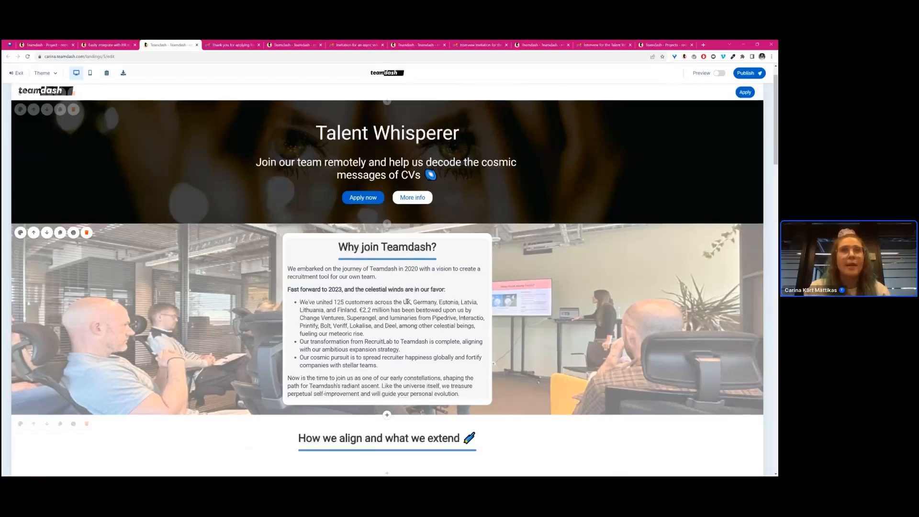
scroll(407, 302, down, 2)
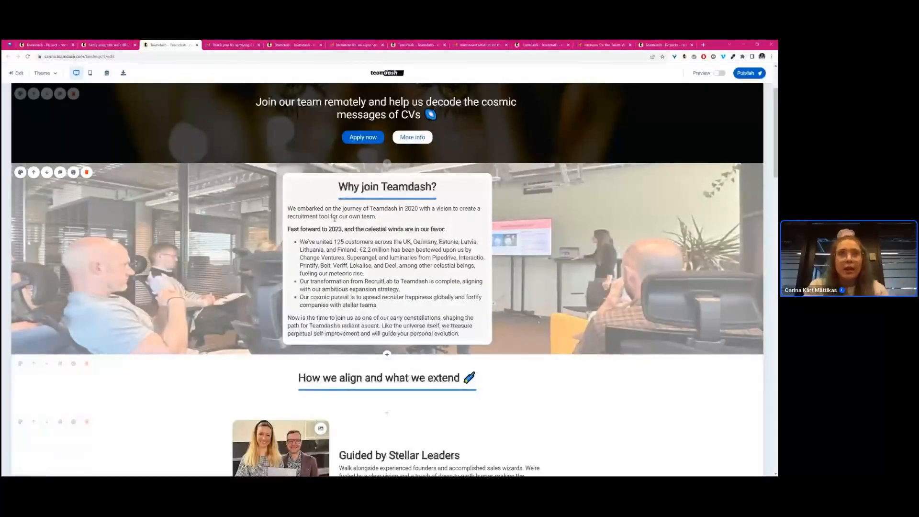
Run the DEI inclusive language check on the "Why join Teamdash?" section and close its result
click(405, 284)
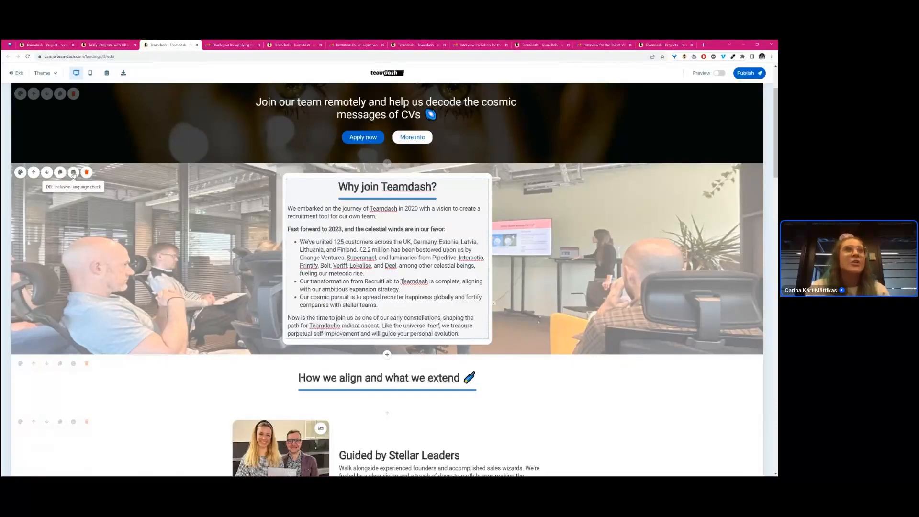
click(73, 172)
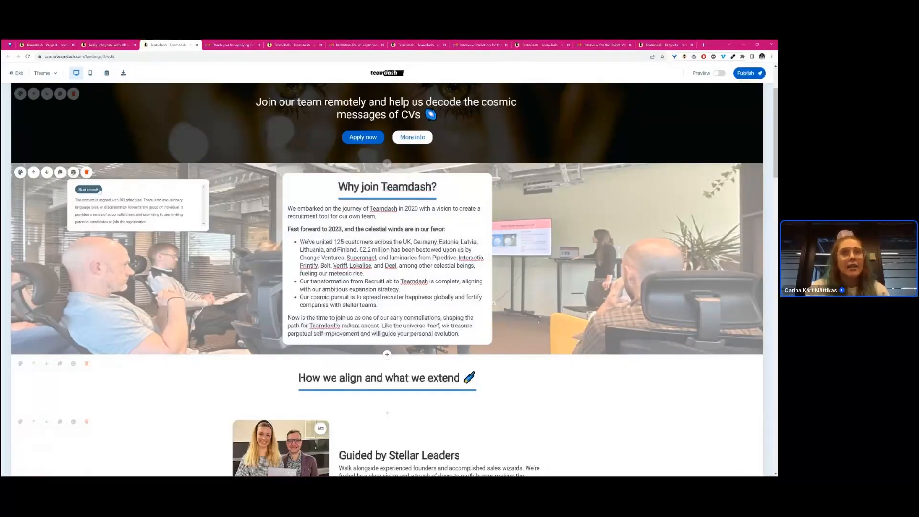
click(89, 189)
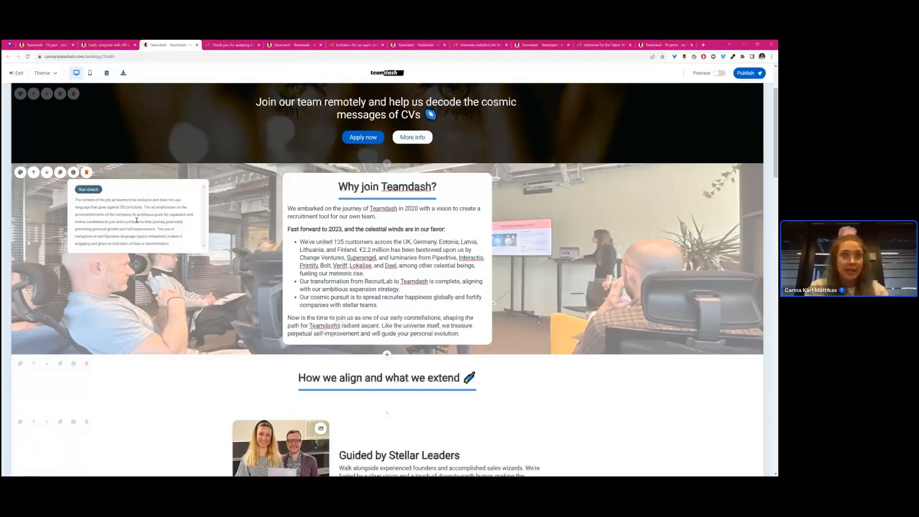
click(540, 288)
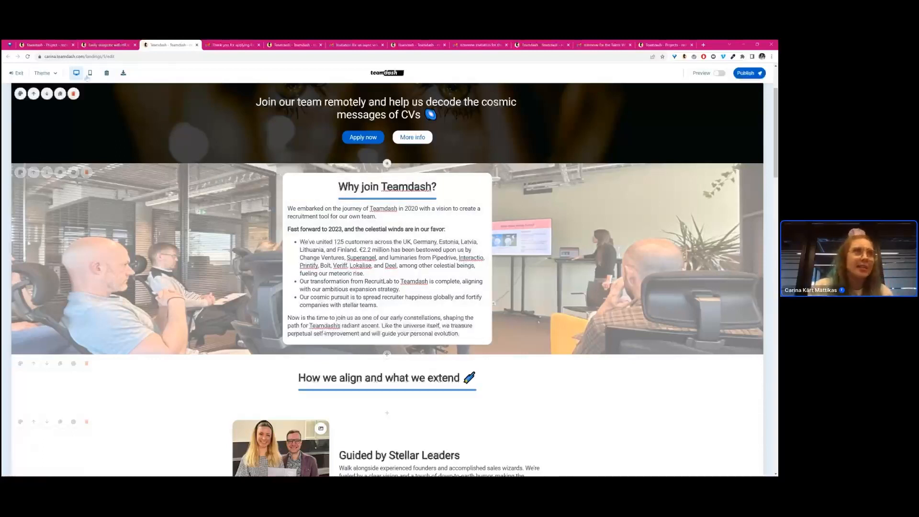
Return to the Talent Whisperer project board and start an automatic Video message action for the Submissions stage
click(43, 45)
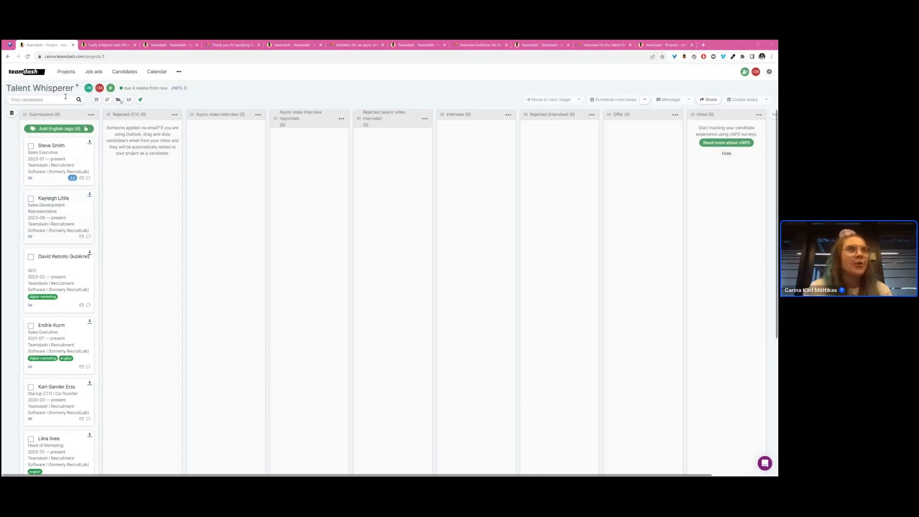
click(92, 115)
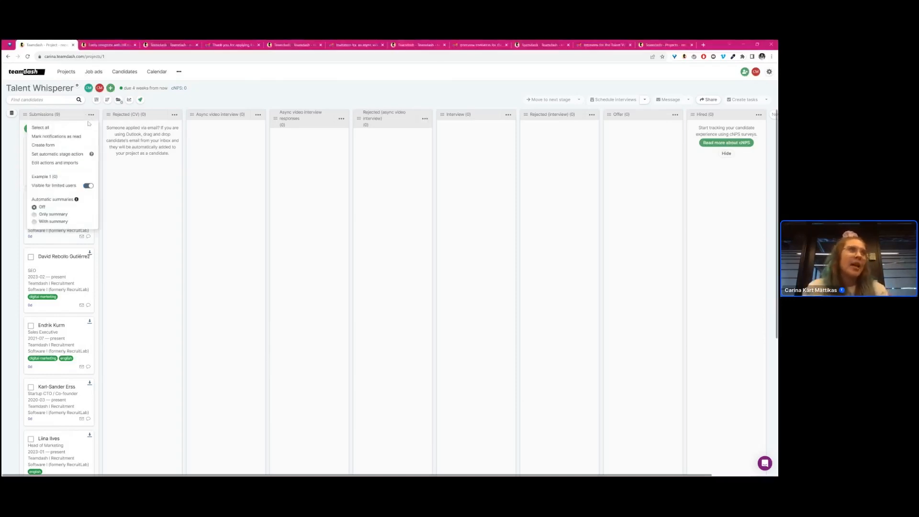
mouse_move(87, 156)
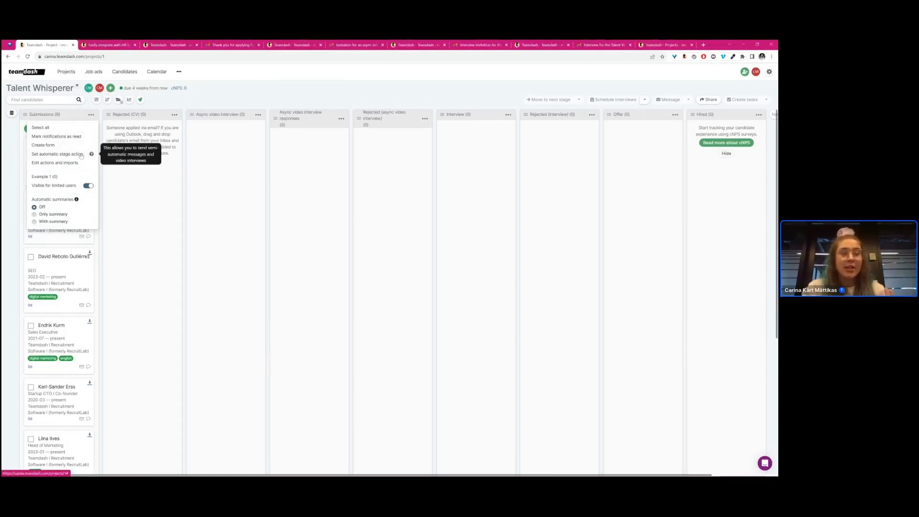
click(57, 154)
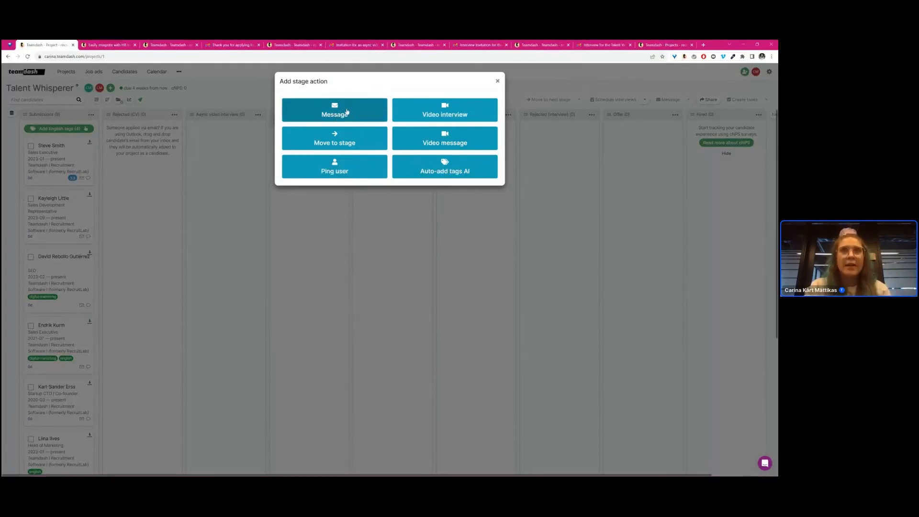
click(472, 142)
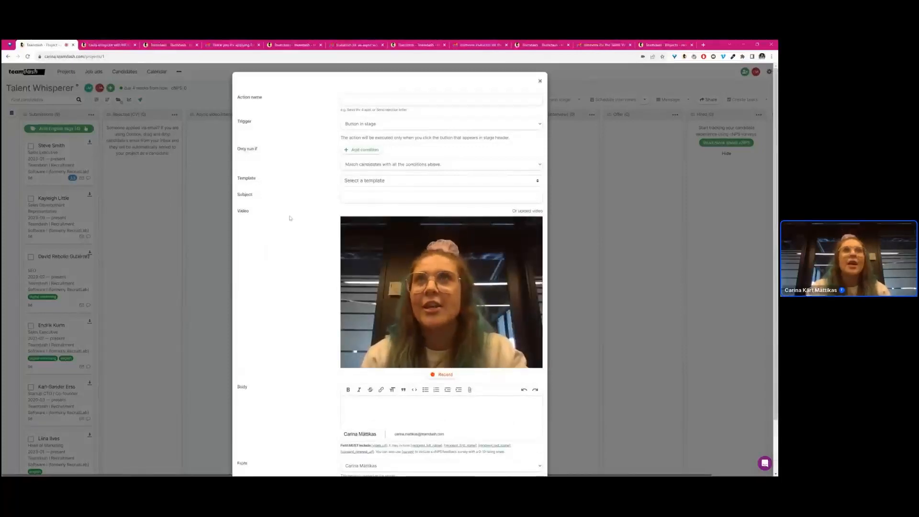
Name the stage action "Thank you message" and set its trigger to "Automatic - specific time in future", leaving the time empty
click(390, 97)
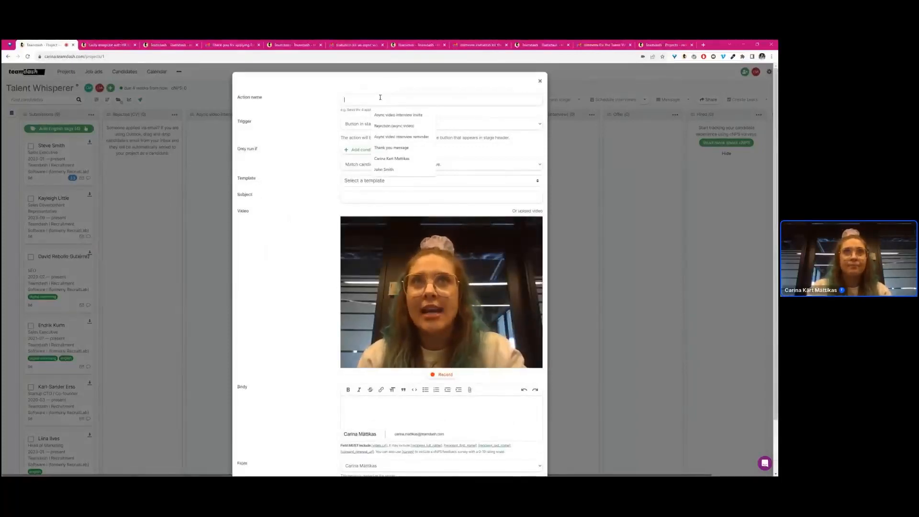
click(401, 149)
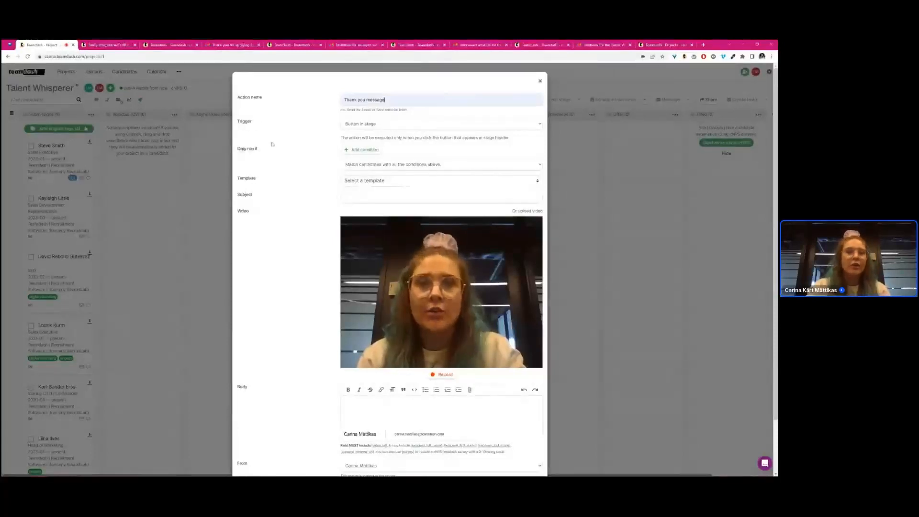
click(369, 125)
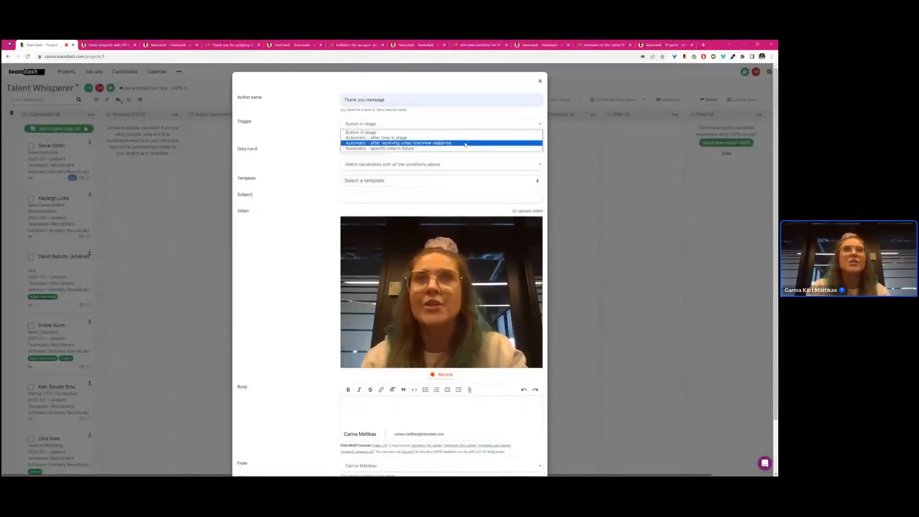
click(412, 149)
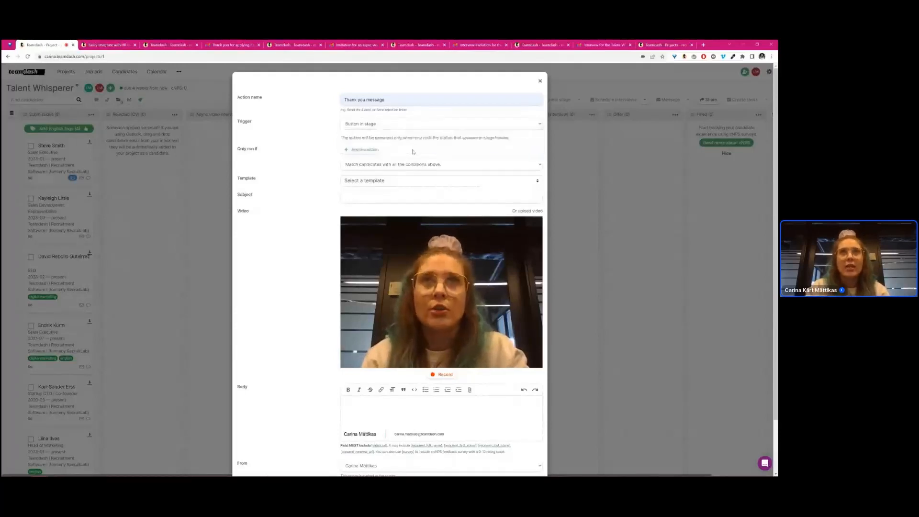
click(403, 147)
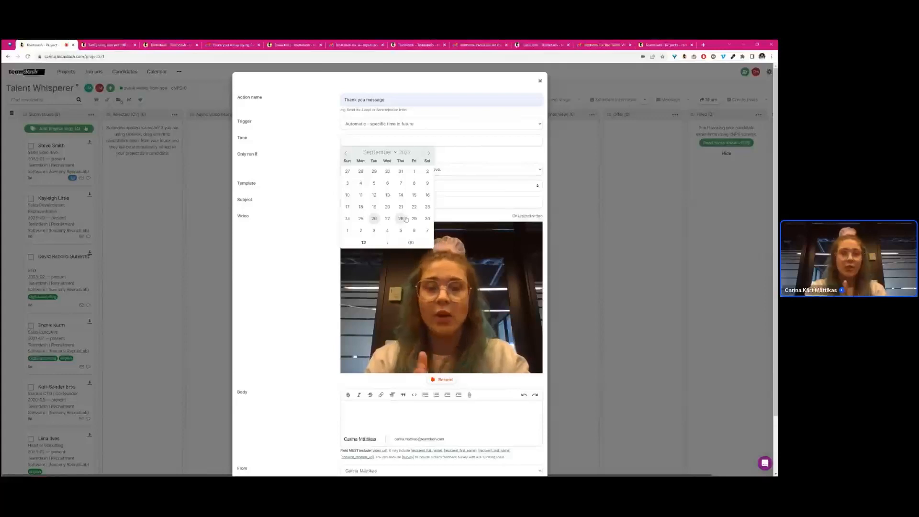
click(313, 181)
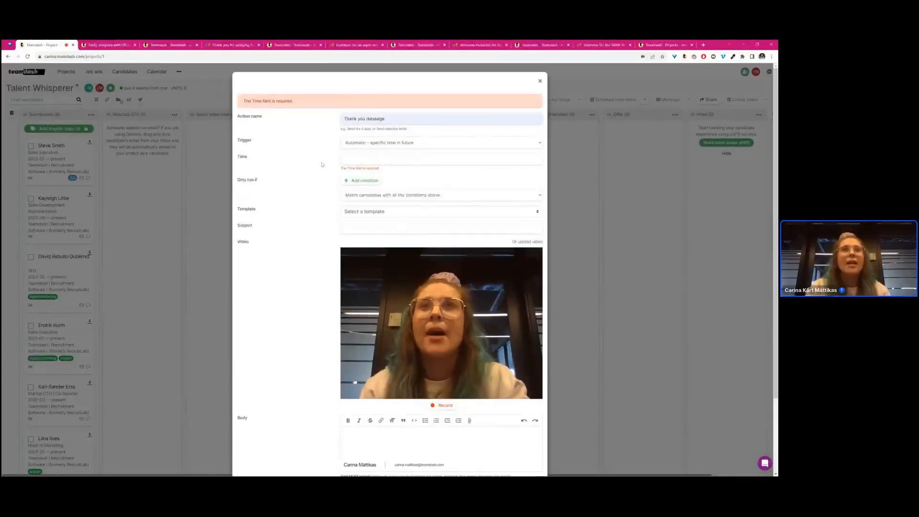
Look over the subject, video and body fields of the video message action, and cancel it without saving
scroll(321, 162, down, 2)
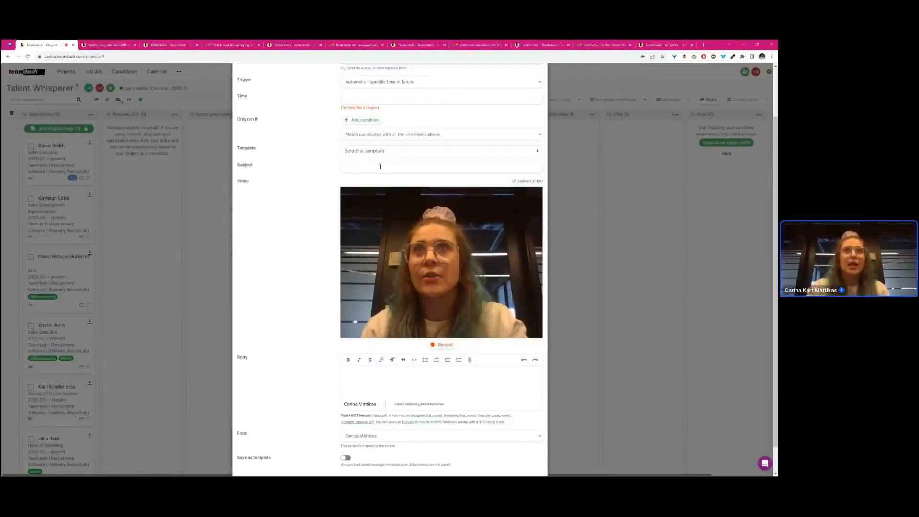
click(387, 167)
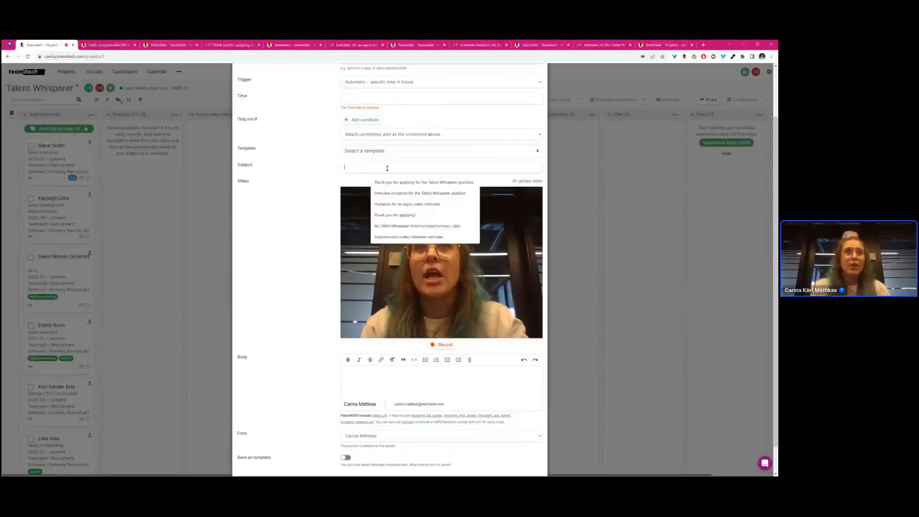
click(322, 207)
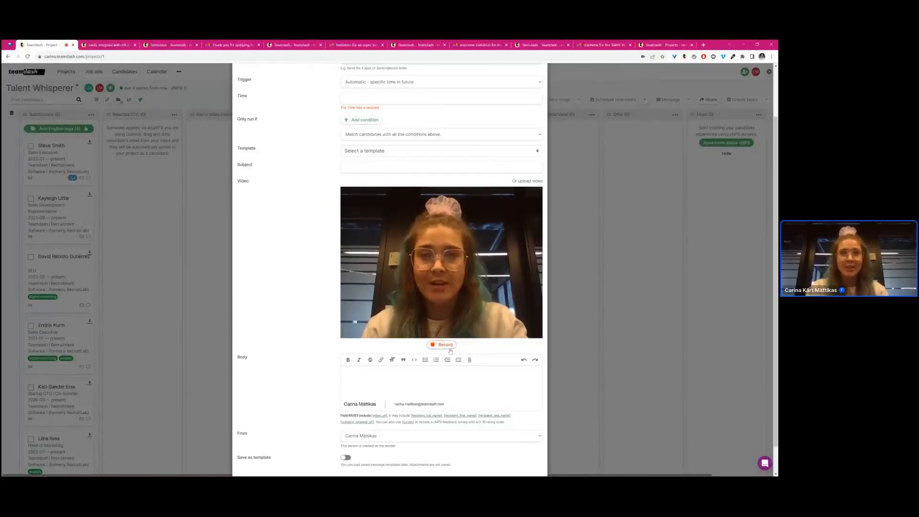
click(405, 380)
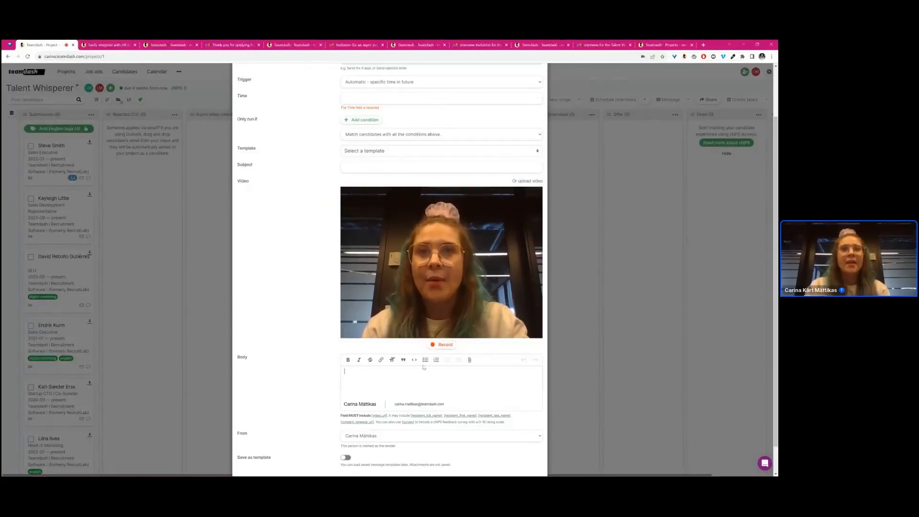
scroll(422, 367, down, 1)
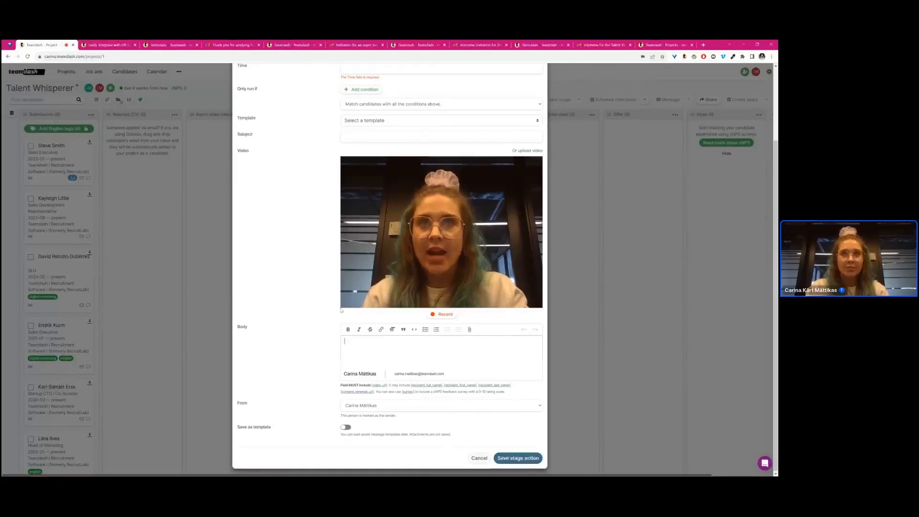
scroll(320, 296, up, 2)
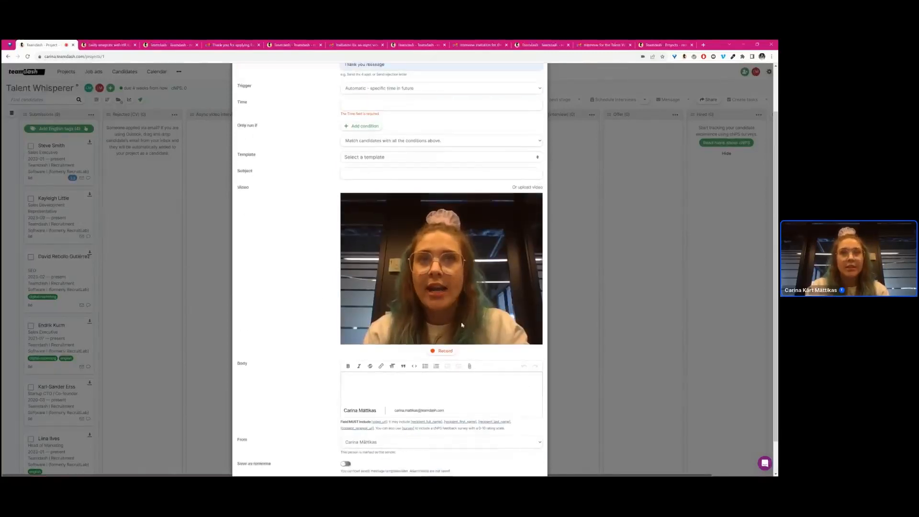
scroll(456, 300, down, 2)
click(479, 458)
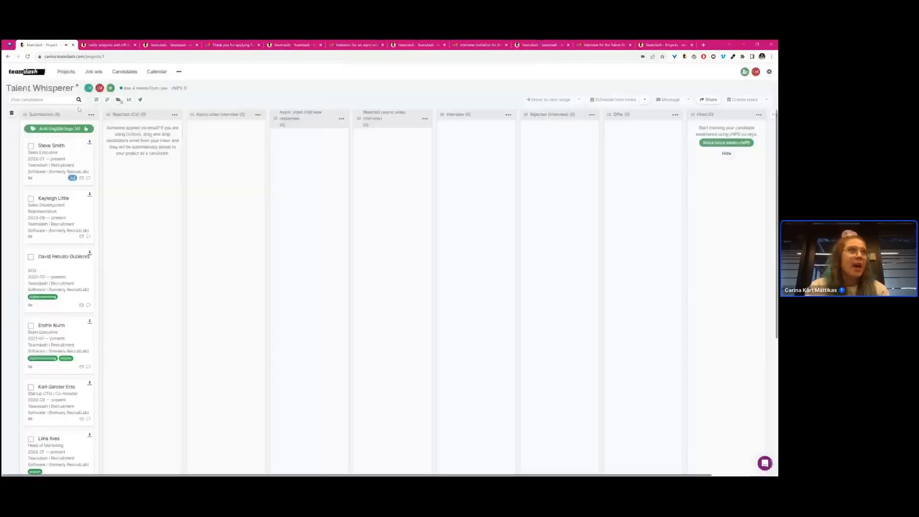
Start an automatic Message action for the Submissions stage and name it "Thank you message"
click(91, 115)
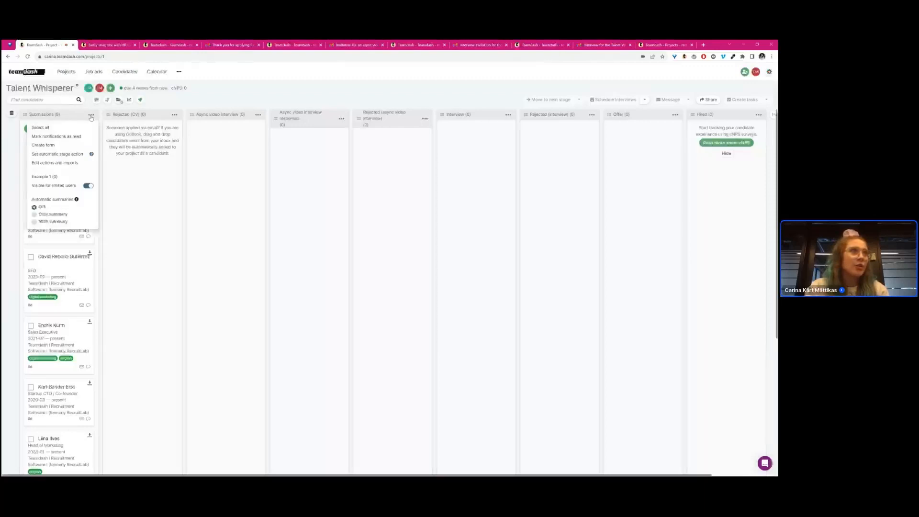
click(70, 158)
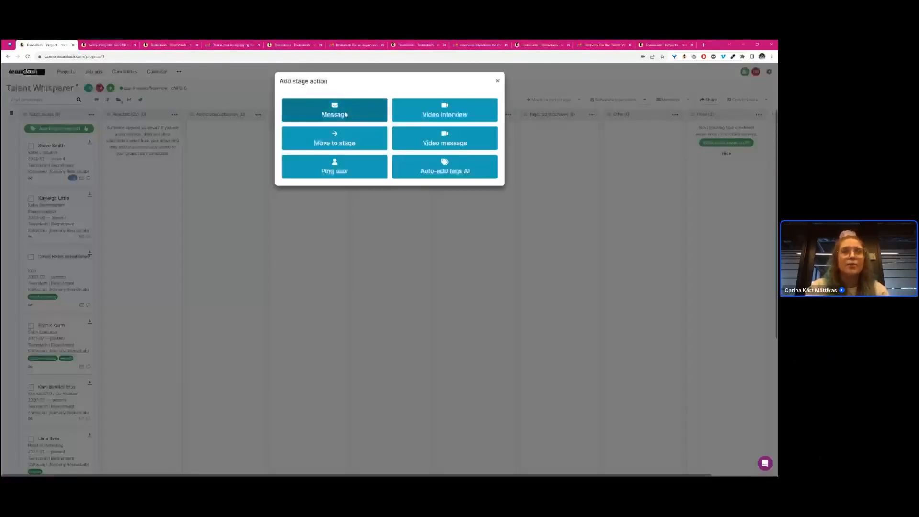
click(345, 115)
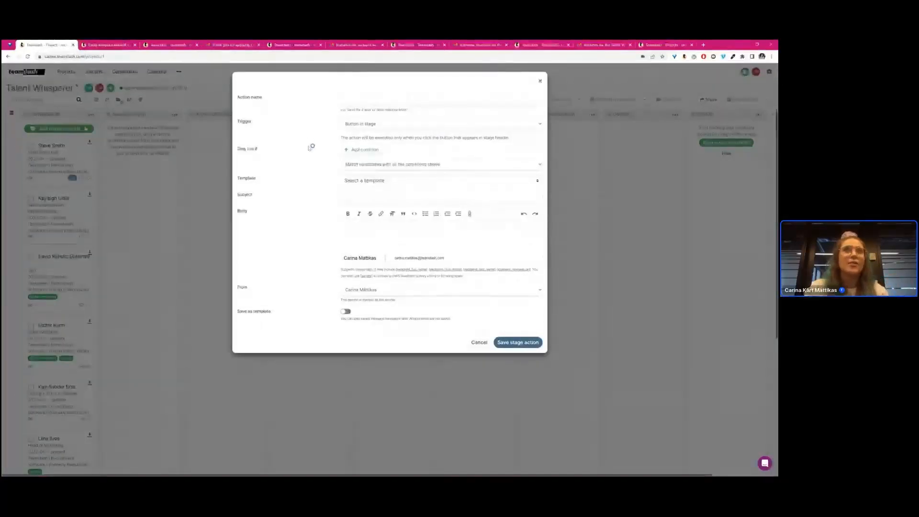
click(375, 98)
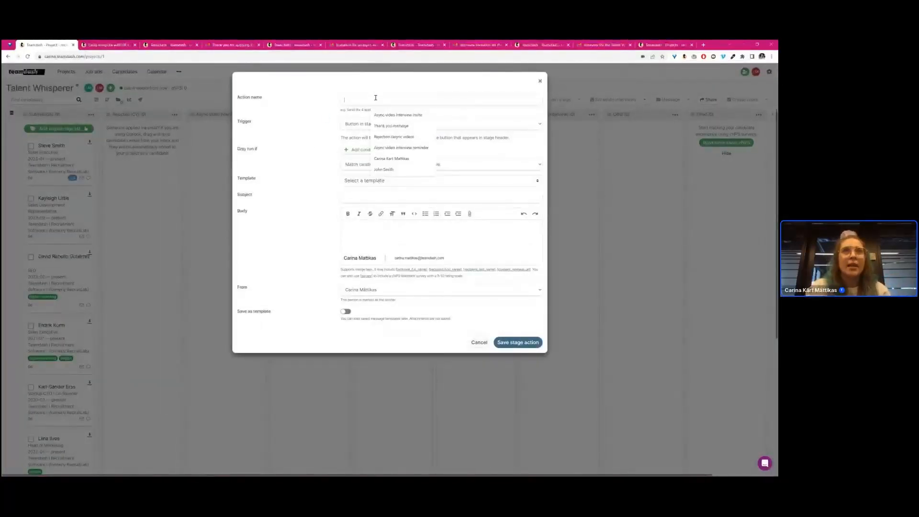
click(391, 125)
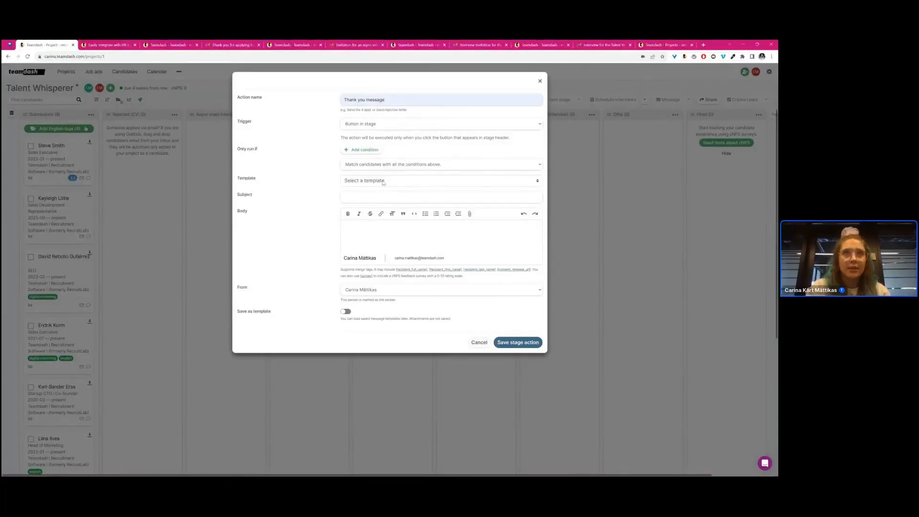
Fill the message from the "Thank you for applying (with video)" template, check its [video_url] tag, and save the stage action
click(382, 181)
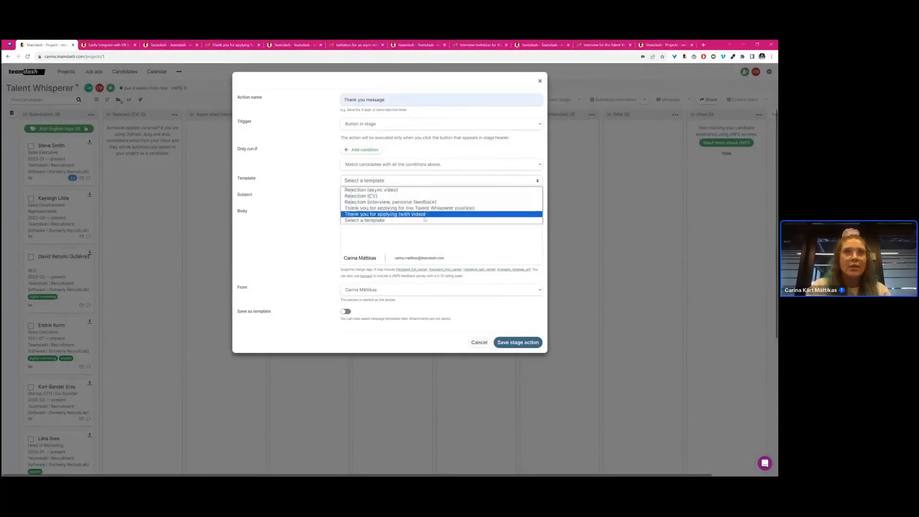
click(427, 215)
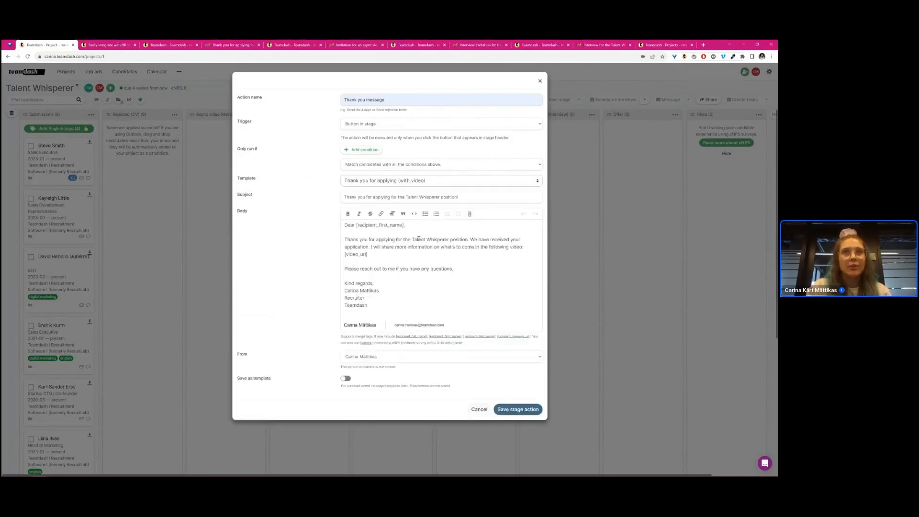
drag(365, 255, 333, 253)
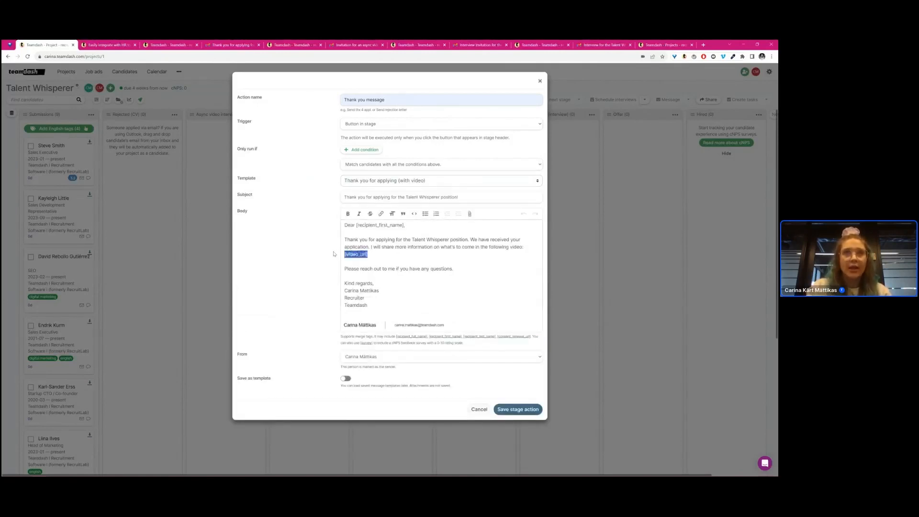
click(384, 270)
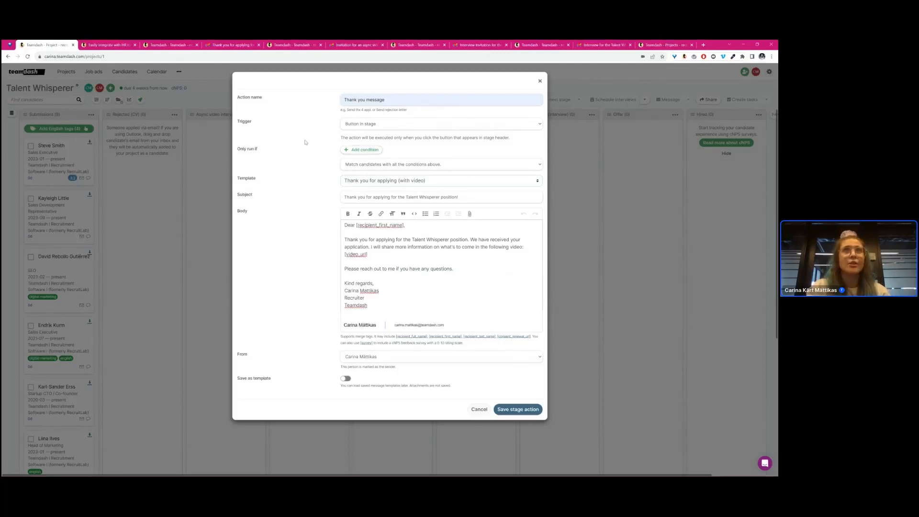
click(521, 412)
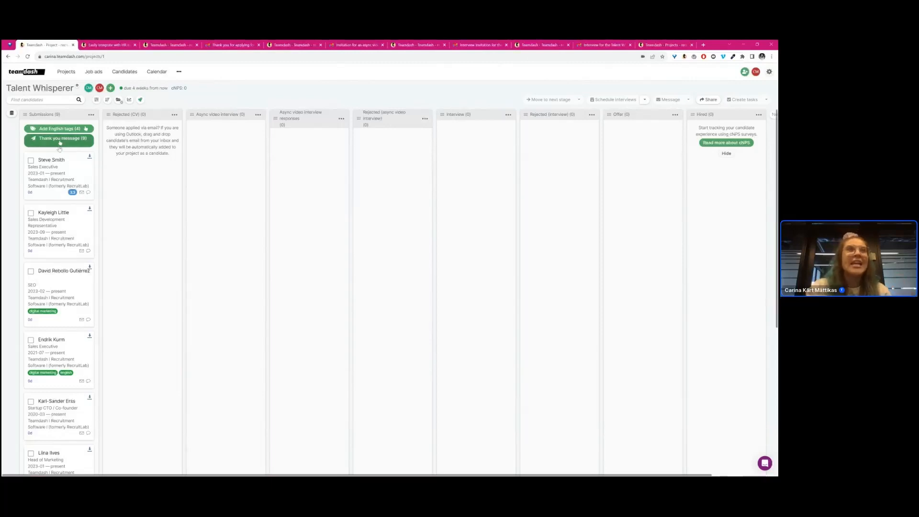
Switch to Gmail to view the received thank-you email, play its linked video message briefly, and return to the email
click(236, 45)
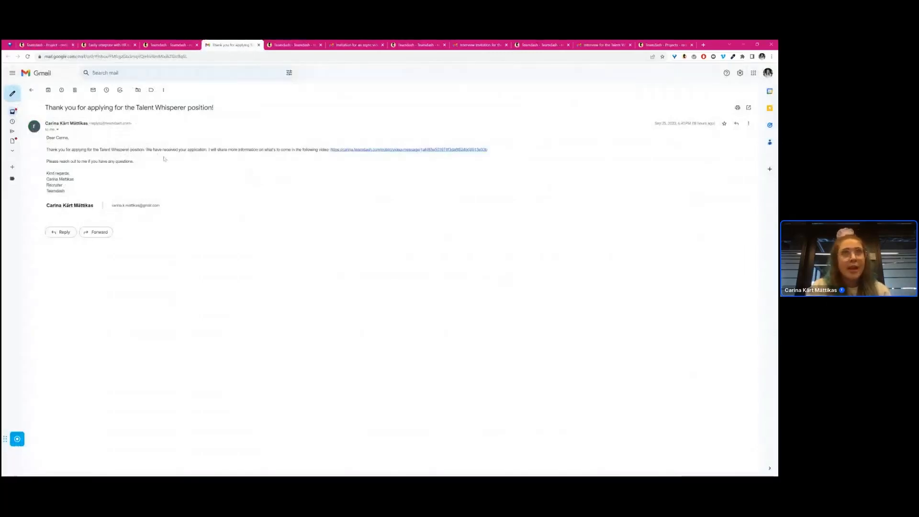
click(360, 149)
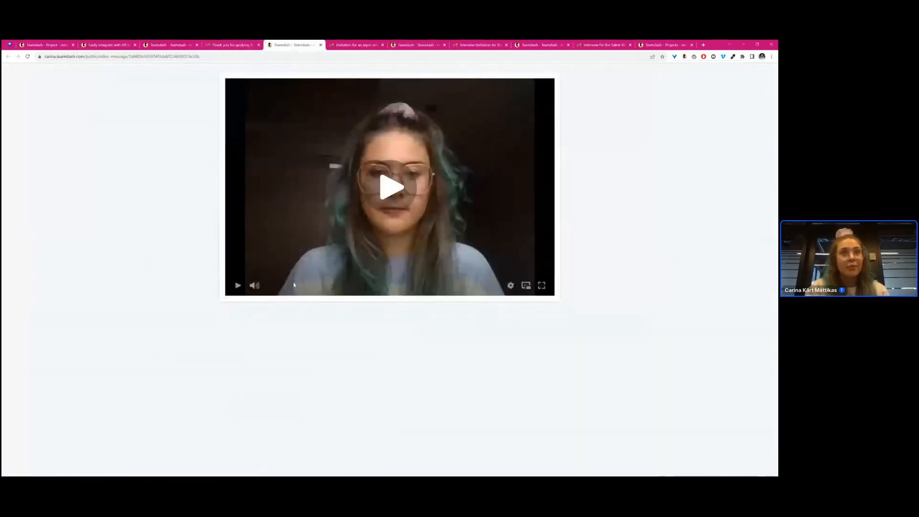
click(237, 286)
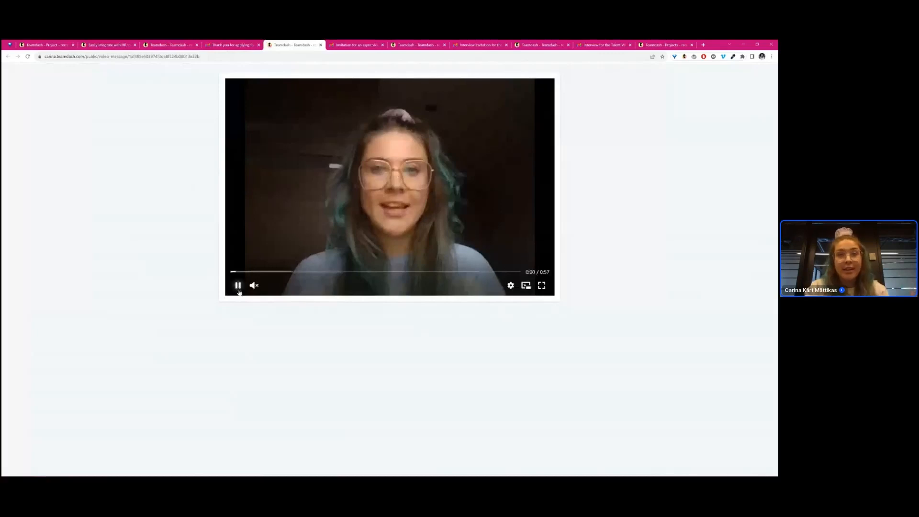
click(238, 285)
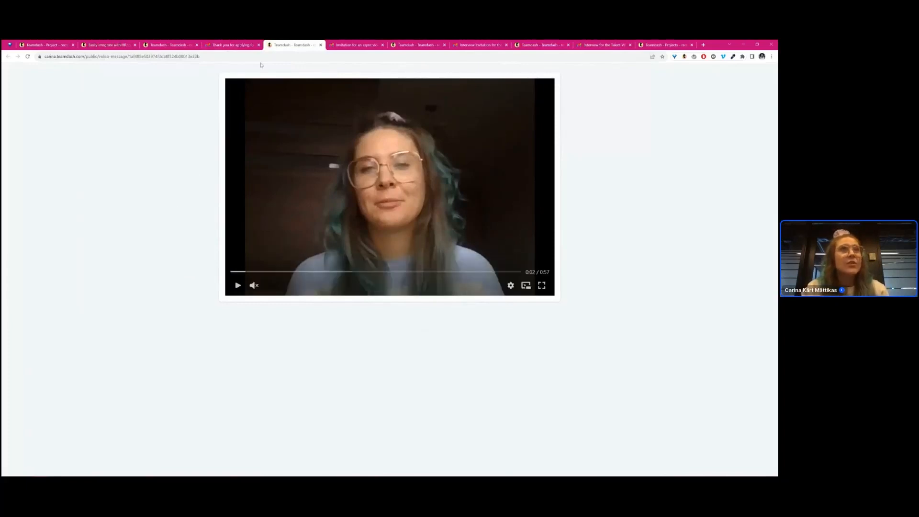
click(238, 46)
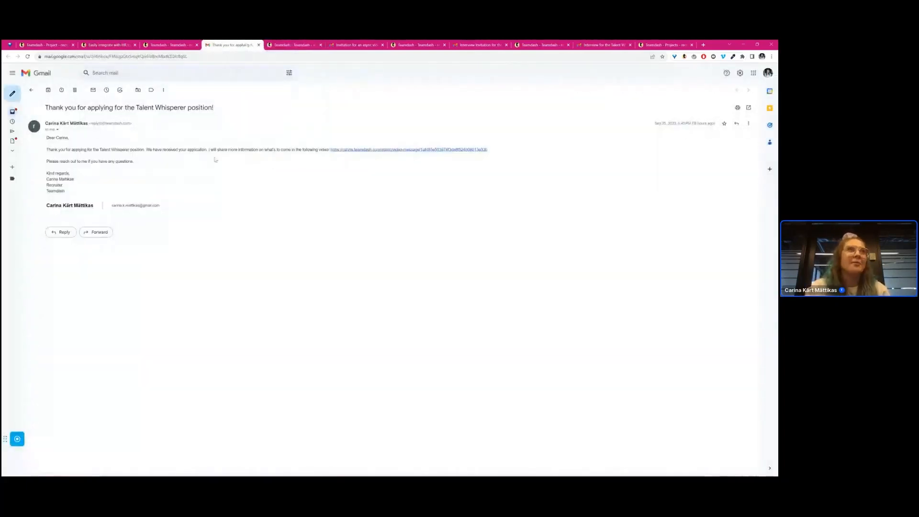
Return to the Talent Whisperer project board and look over the candidate cards and score details in the Submissions stage
click(57, 46)
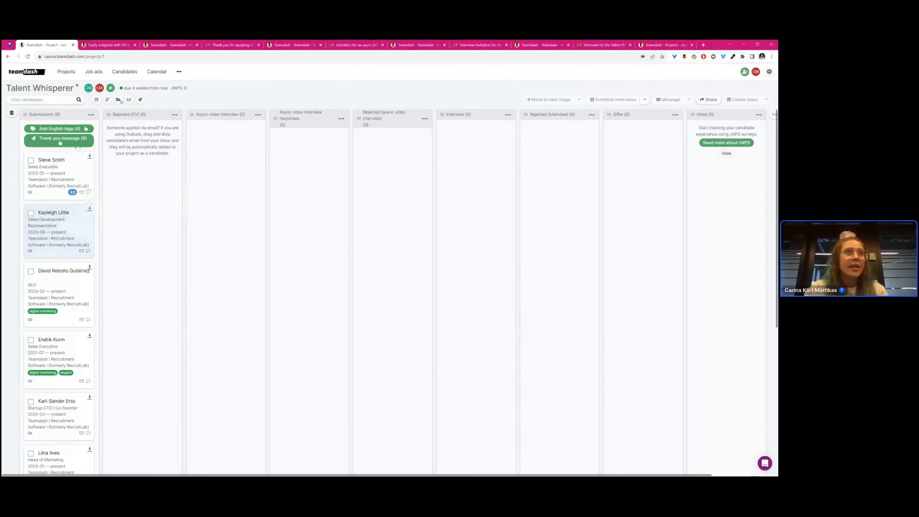
click(91, 115)
click(92, 115)
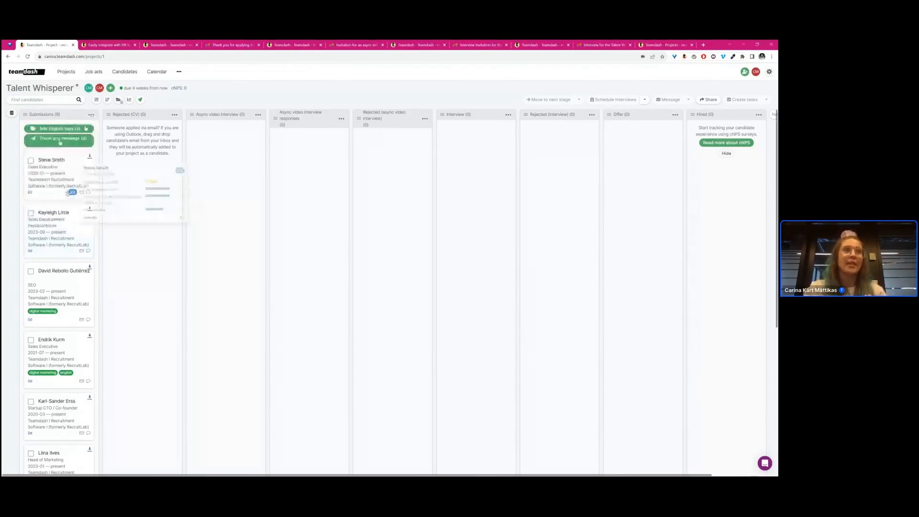
scroll(60, 143, down, 1)
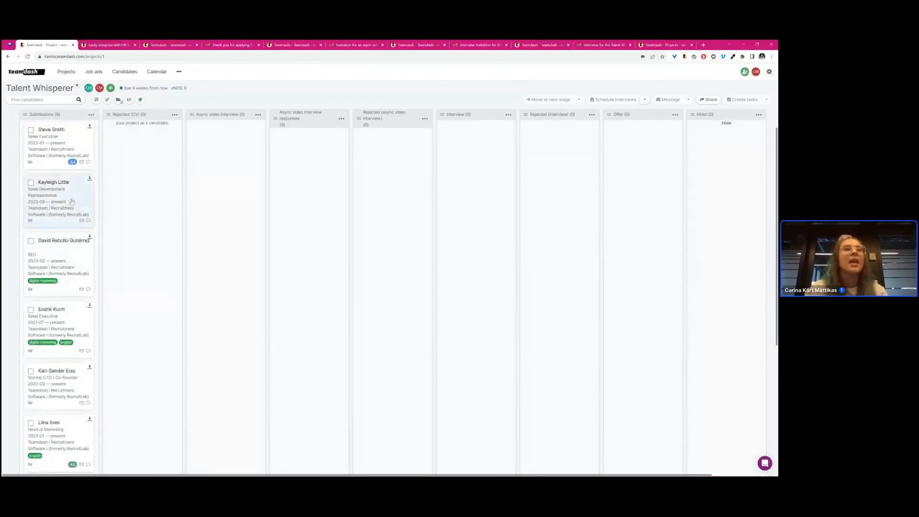
scroll(70, 196, up, 1)
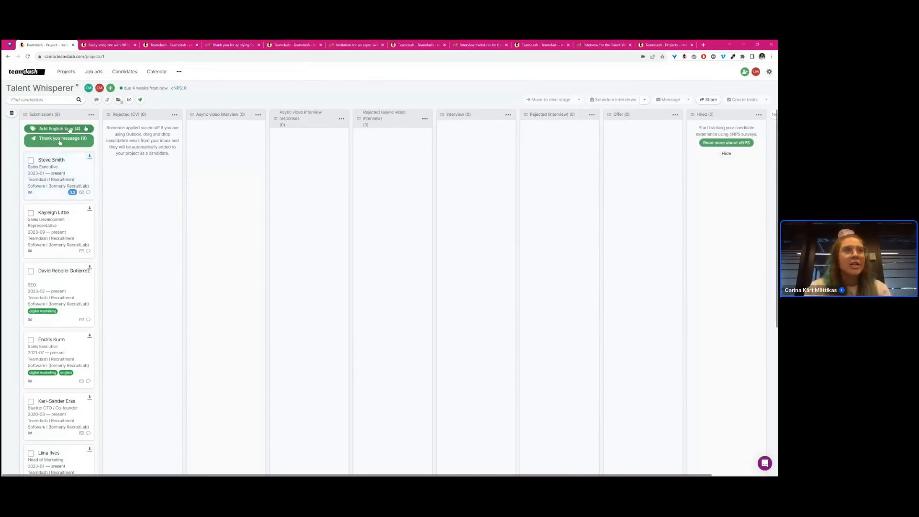
mouse_move(73, 193)
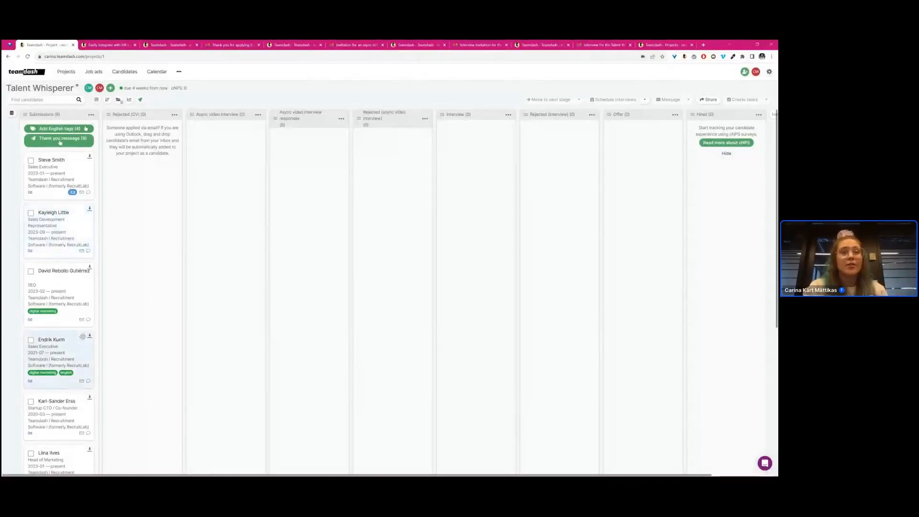
Start an "Auto-add tags AI" action for the Submissions stage and name it "add english tag"
click(91, 116)
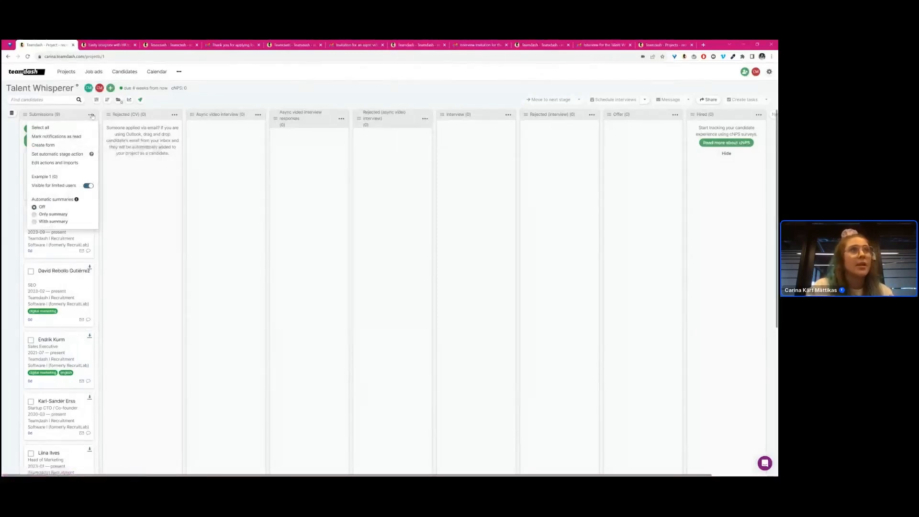
click(56, 154)
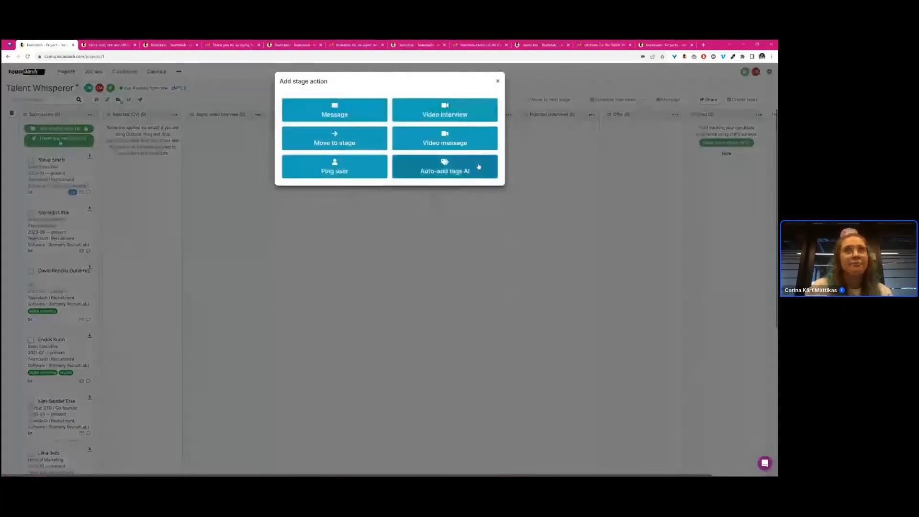
click(483, 164)
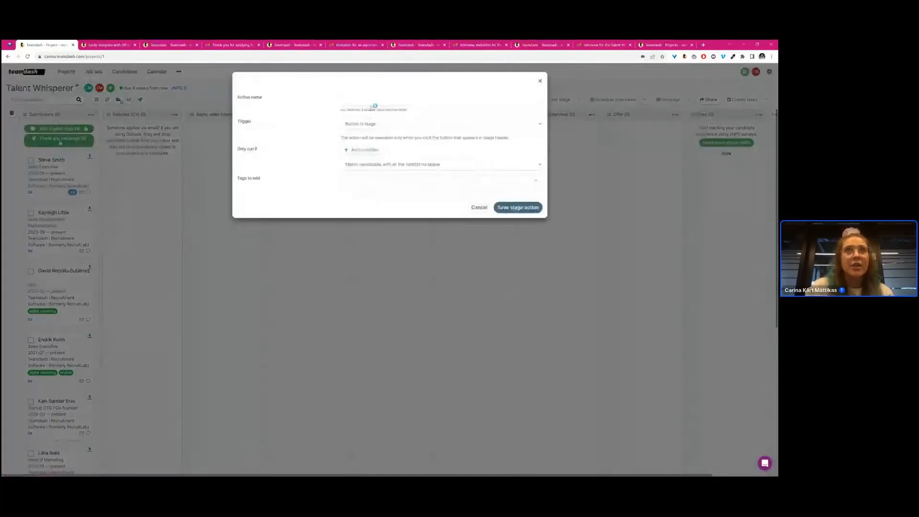
click(373, 99)
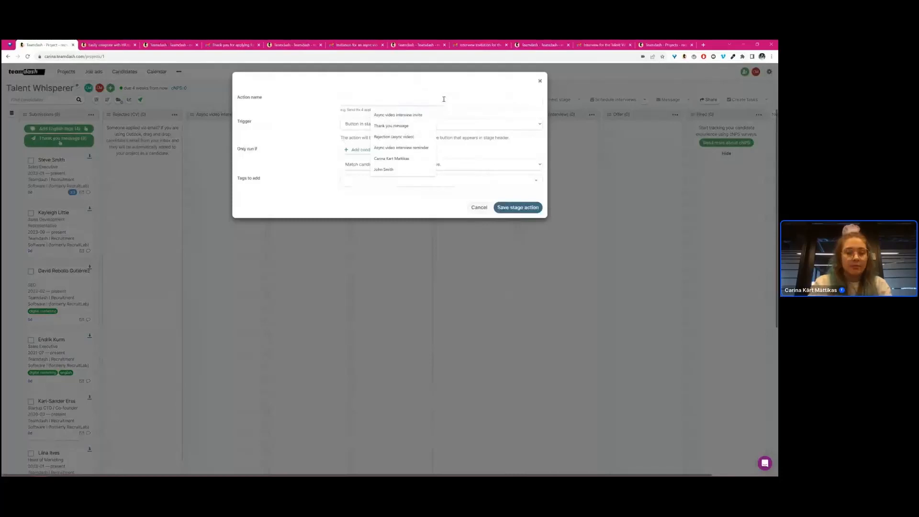
text(add)
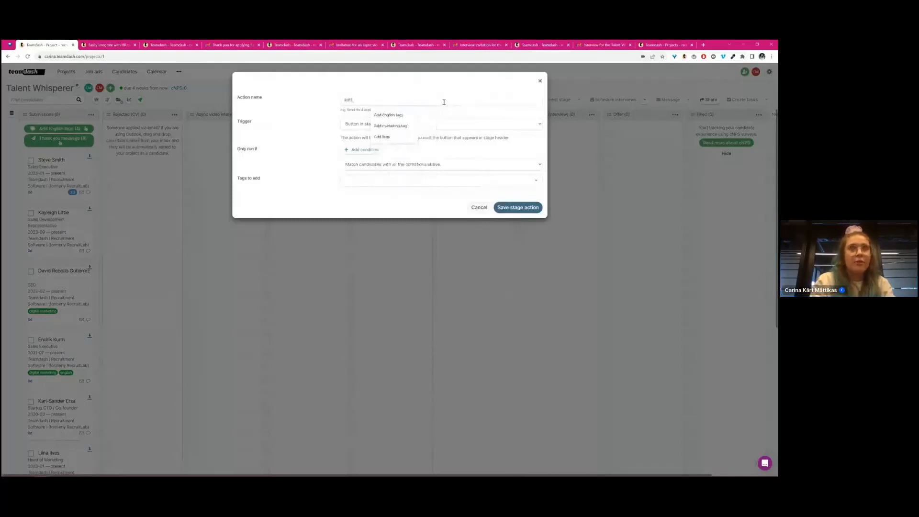
text( english)
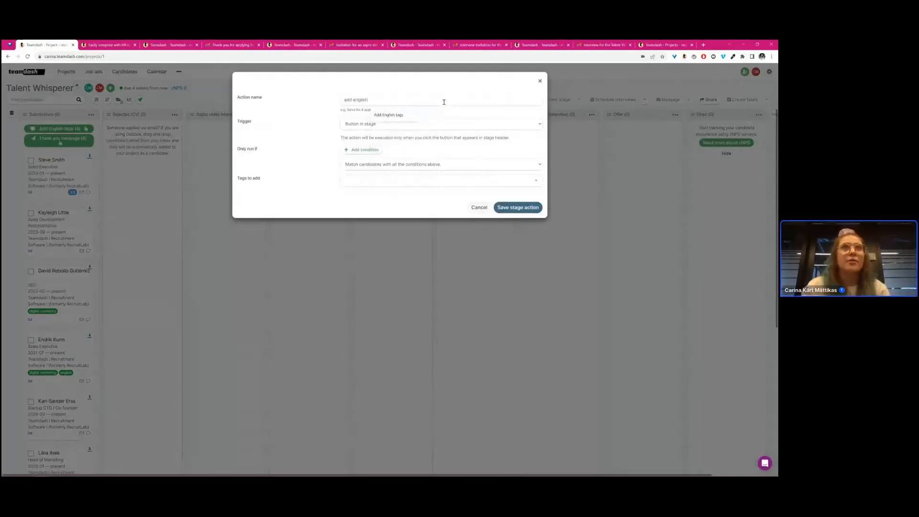
click(309, 137)
click(390, 99)
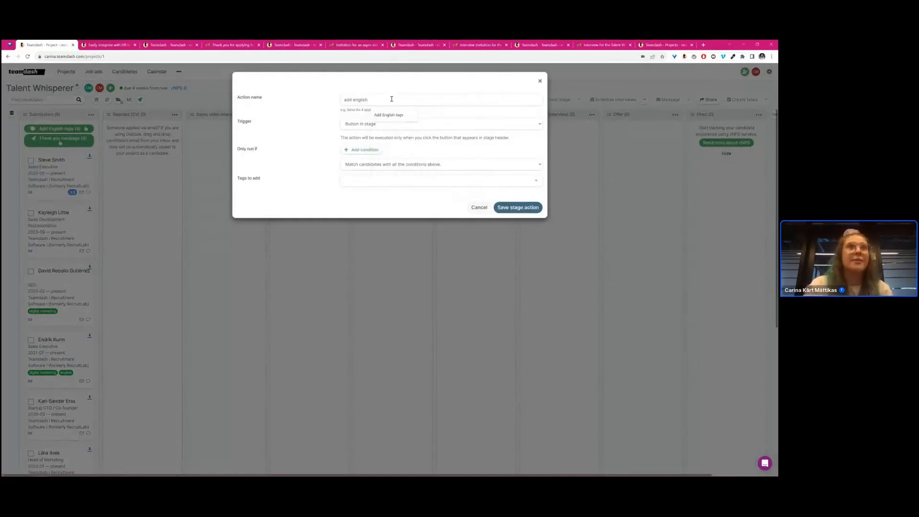
text(tag)
click(286, 126)
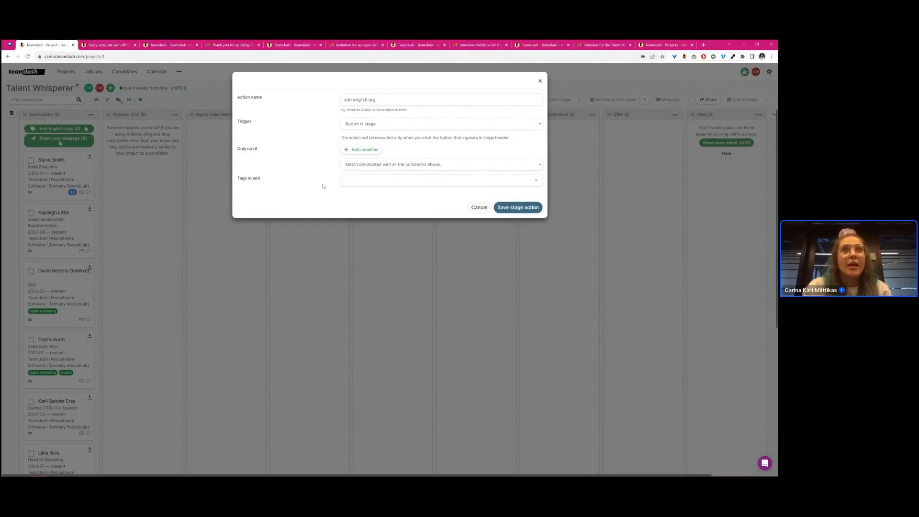
Look over the tags available for the action without choosing any, and cancel the action without saving
click(362, 181)
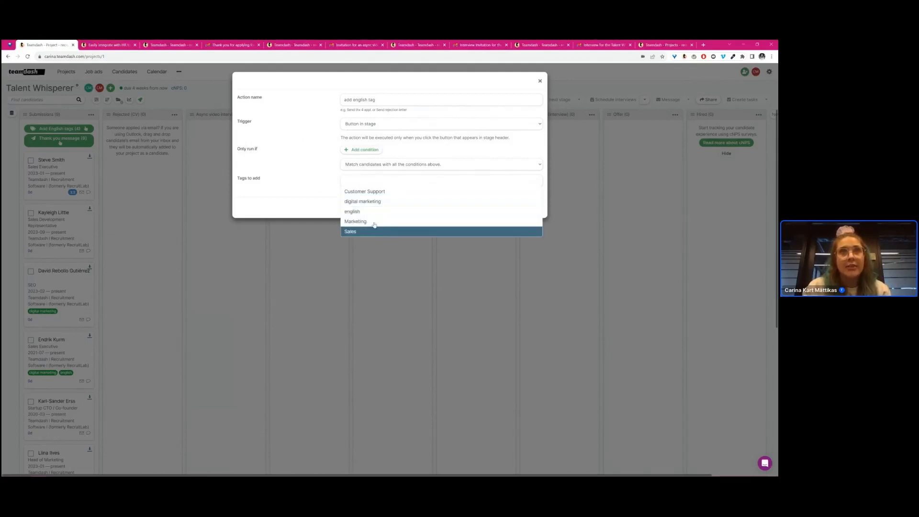
click(315, 181)
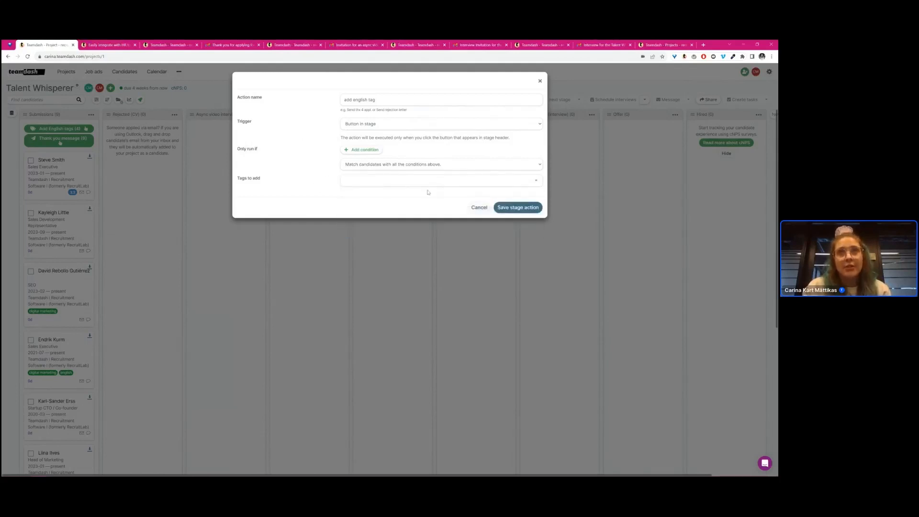
click(479, 208)
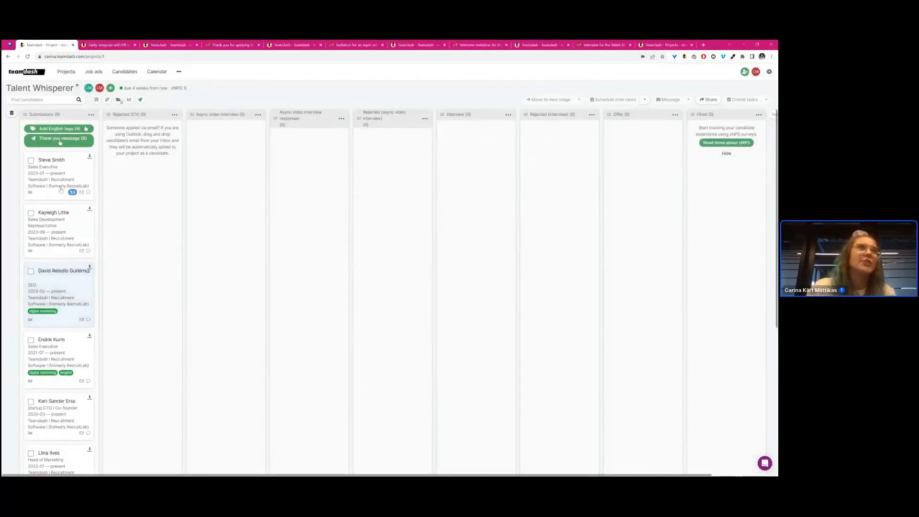
Set the Submissions stage's automatic summaries to "With summary" and examine the summary on a candidate card
click(90, 115)
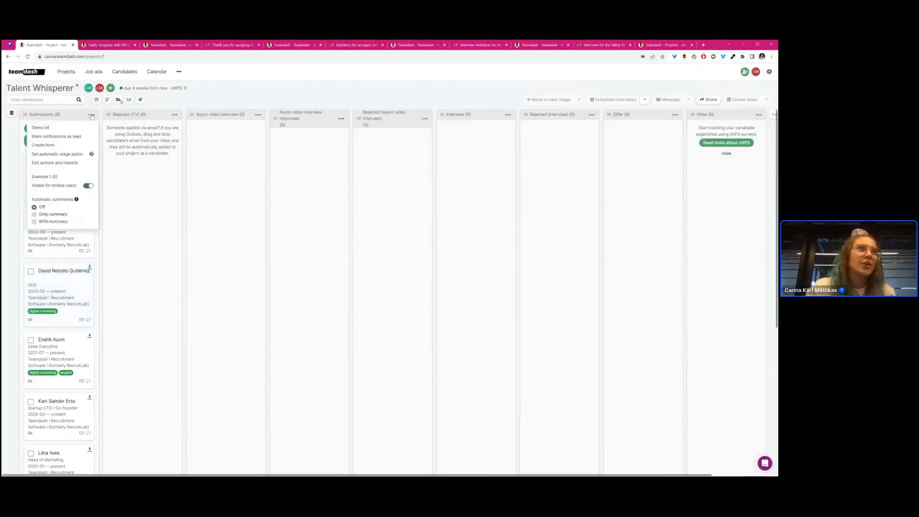
click(34, 222)
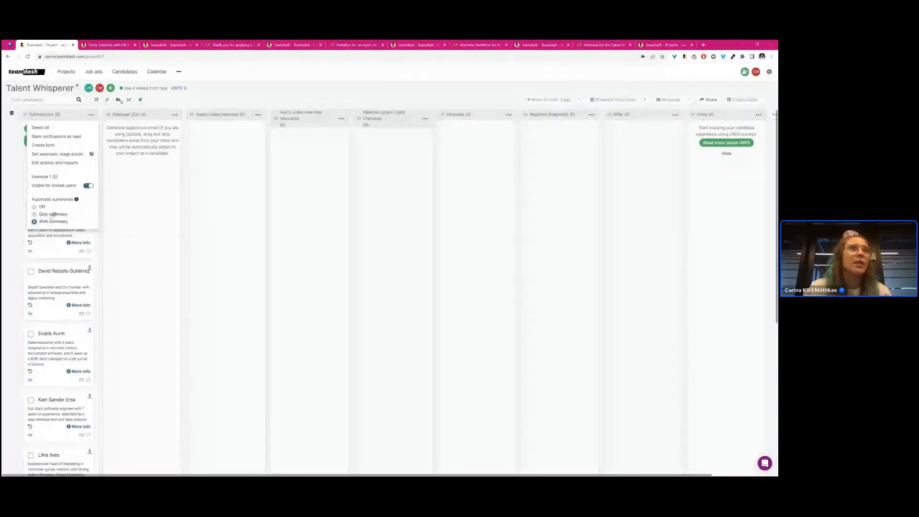
click(24, 195)
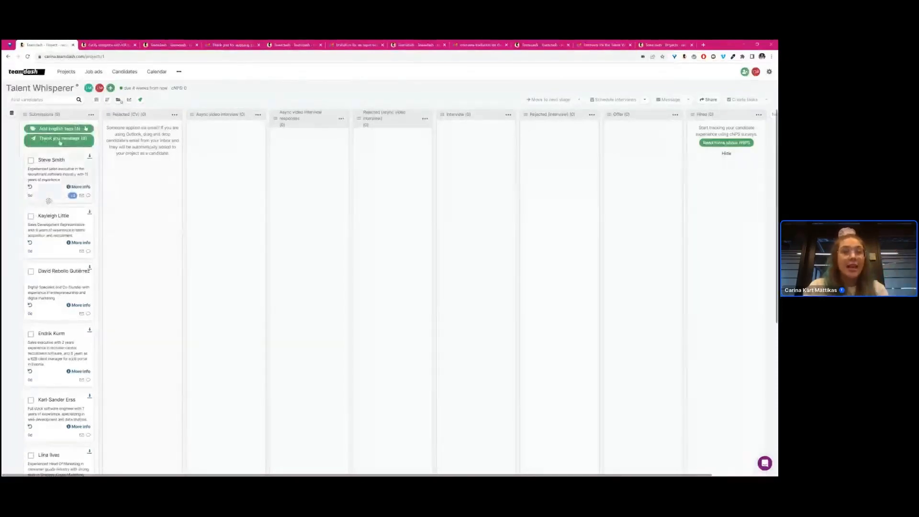
mouse_move(63, 191)
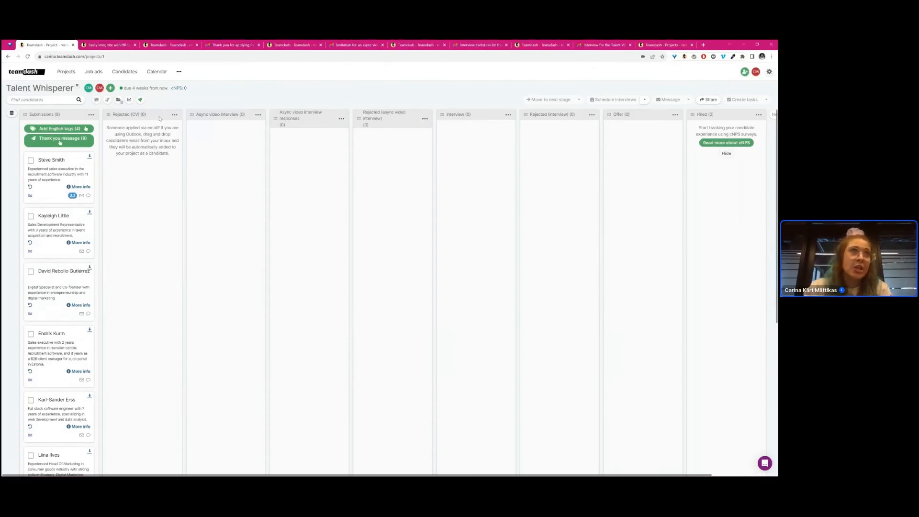
Start a "Message" action for the Rejected (CV) stage and name it "Rejection letter"
click(175, 115)
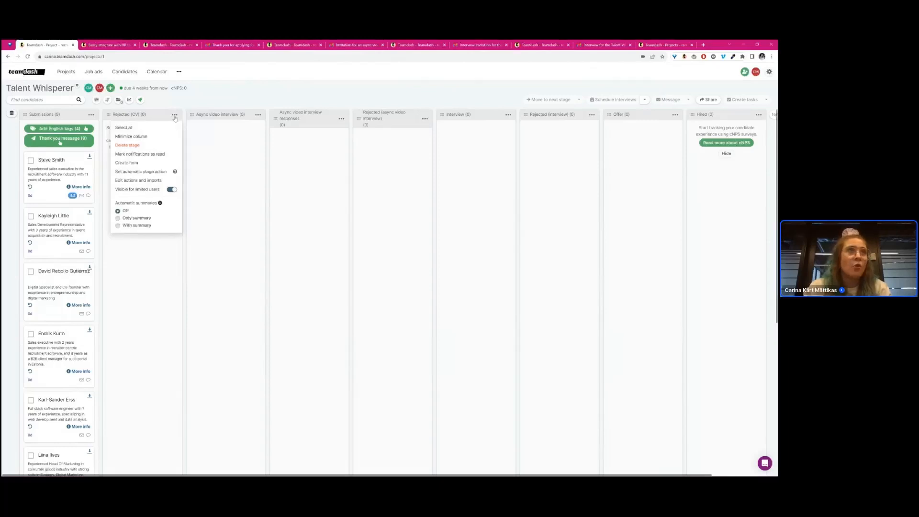
click(155, 174)
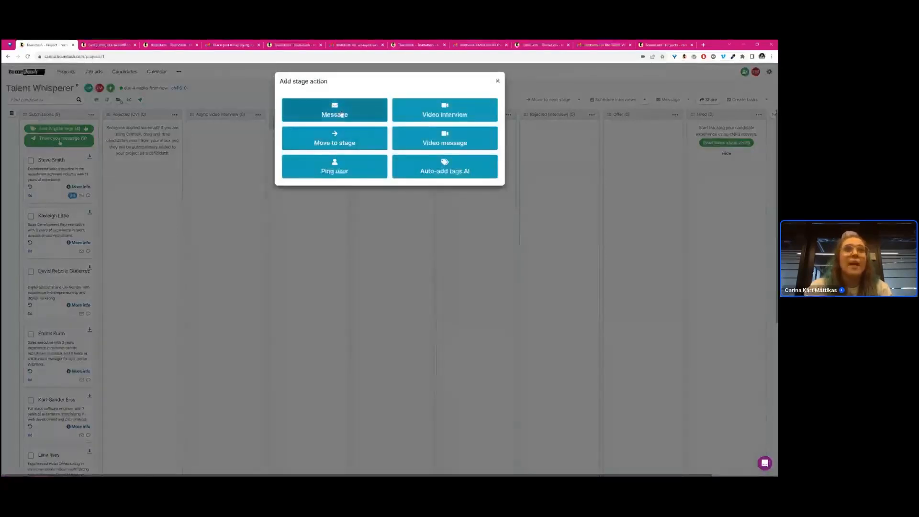
click(343, 113)
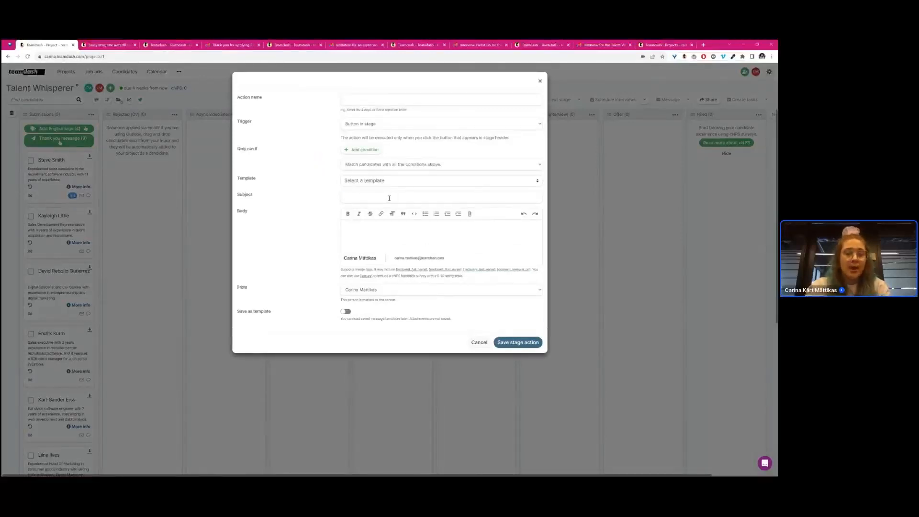
click(380, 103)
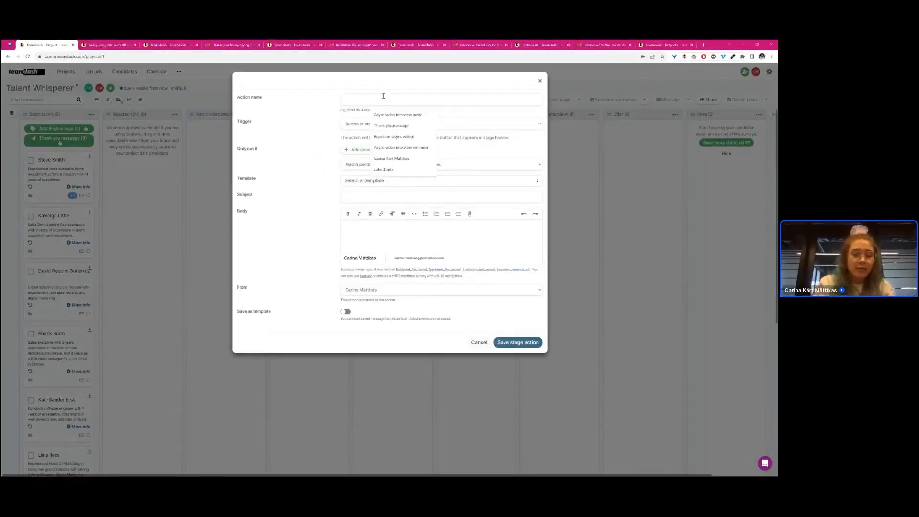
text(Rejection letter)
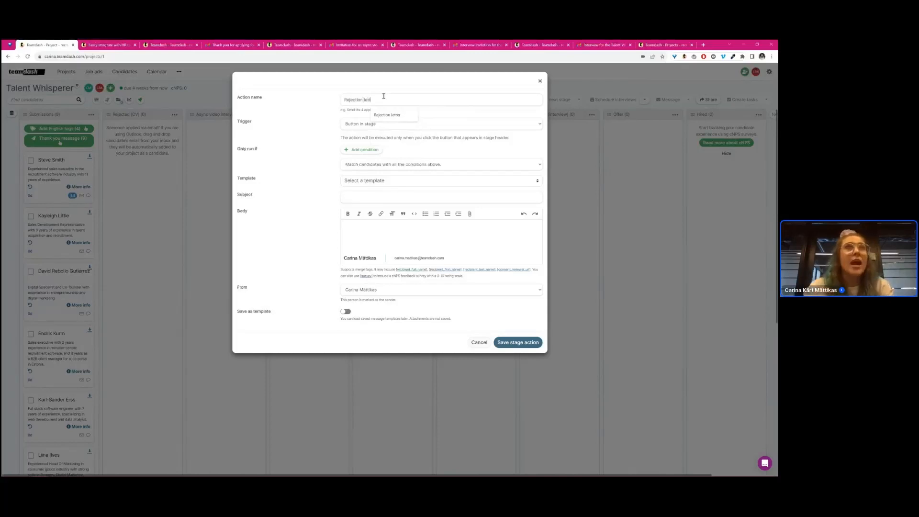
Try the option for saving the rejection message as a template, and switch it off again
click(388, 194)
click(329, 251)
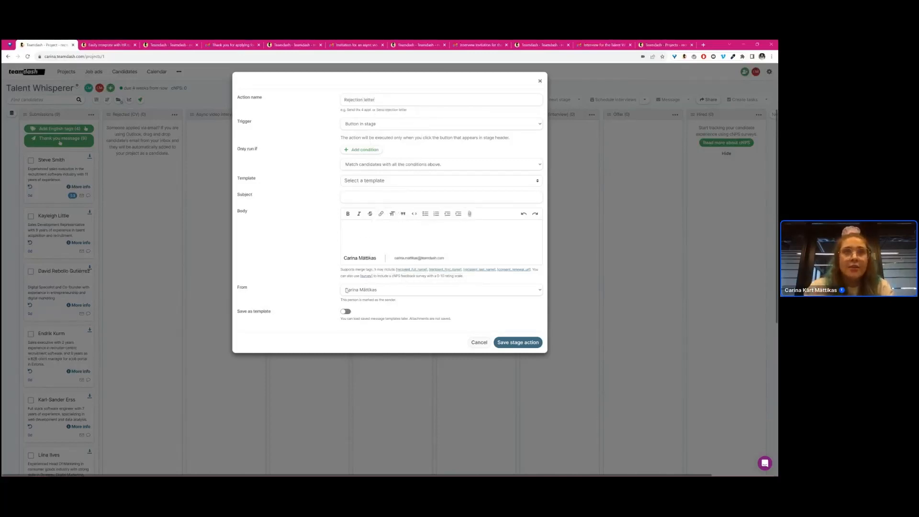
click(345, 312)
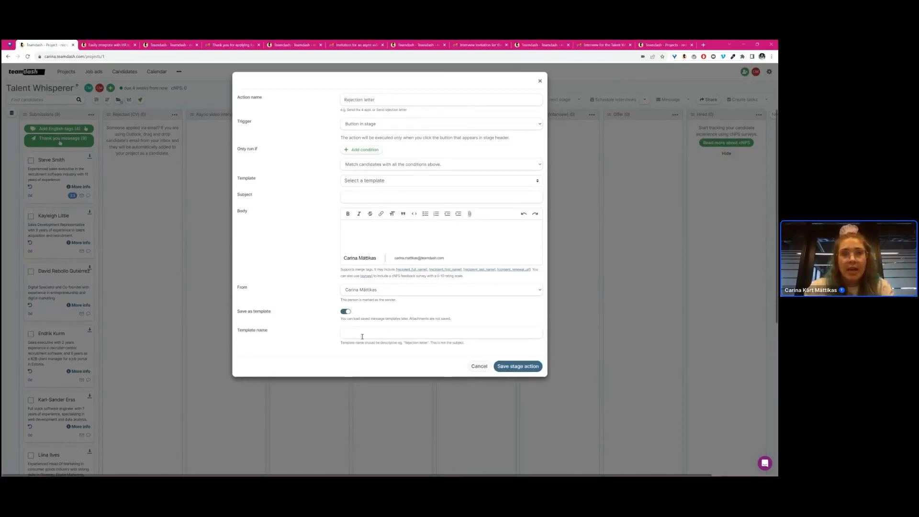
click(347, 312)
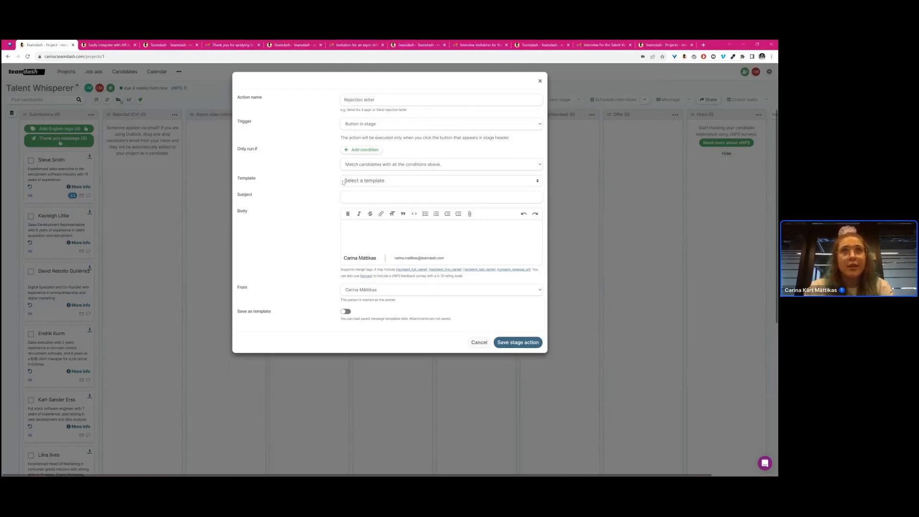
Fill the rejection message from the "Rejection (CV)" template and look over its body text
click(425, 182)
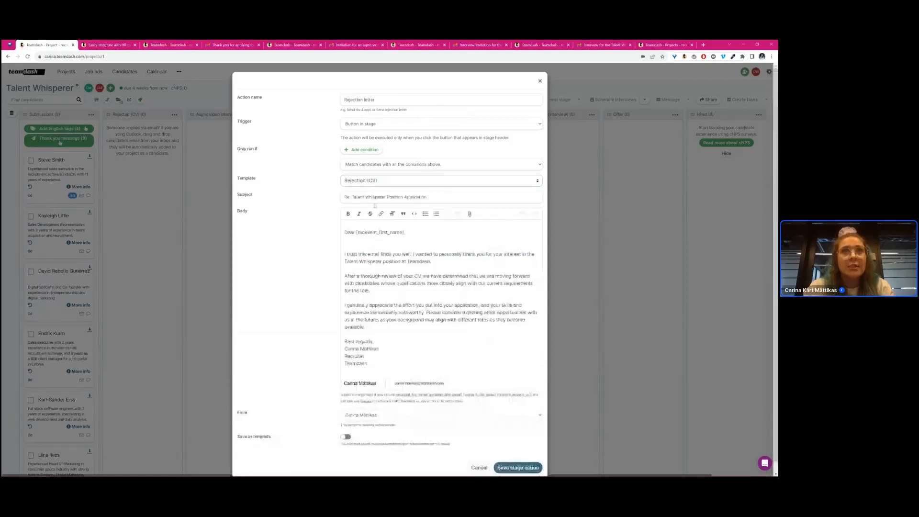
click(431, 232)
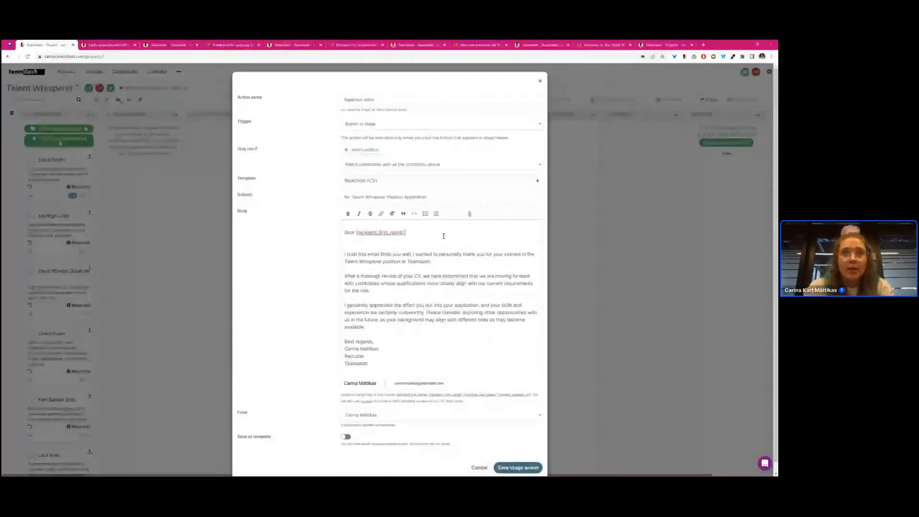
scroll(401, 235, down, 1)
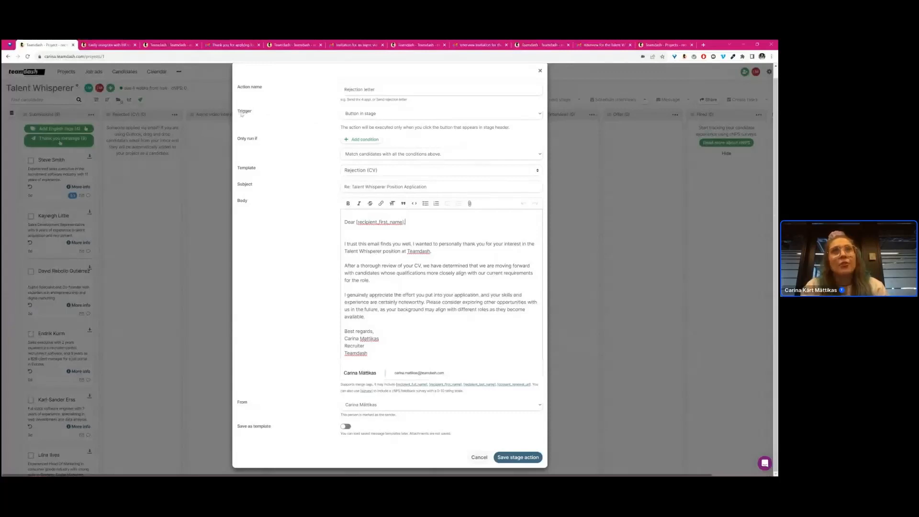
Try the "Automatic - after time in stage" trigger, restore "Button in stage", and save the rejection stage action
click(359, 115)
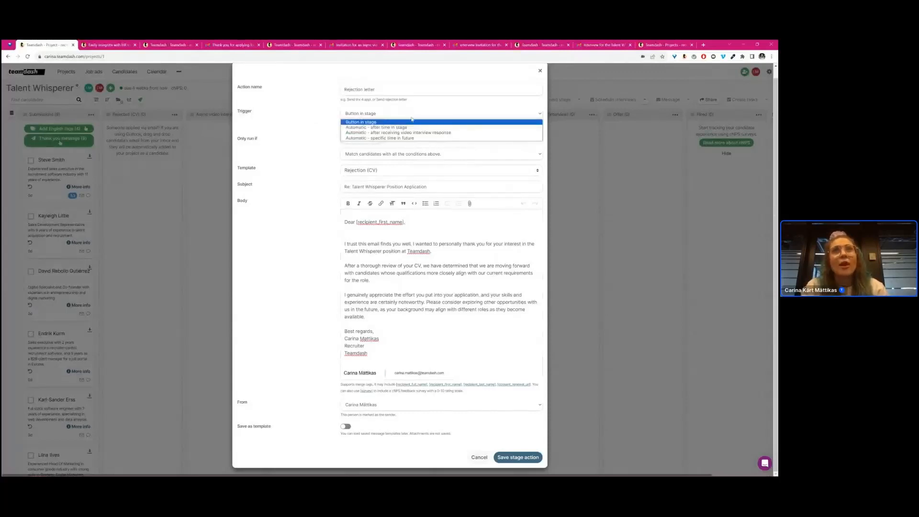
click(397, 128)
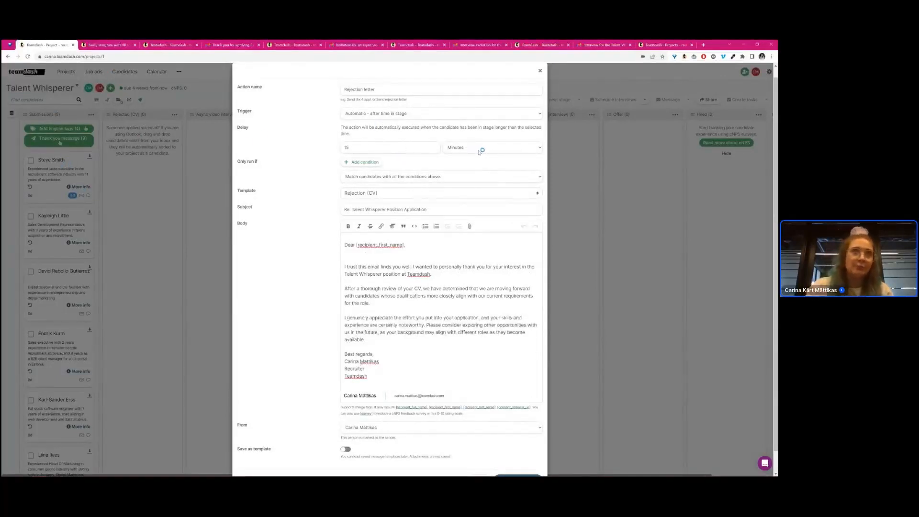
click(364, 114)
click(359, 125)
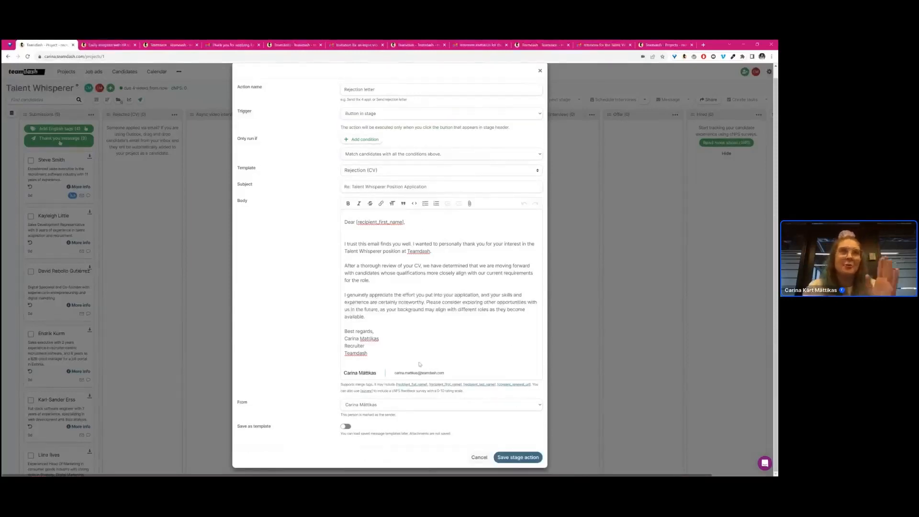
click(517, 459)
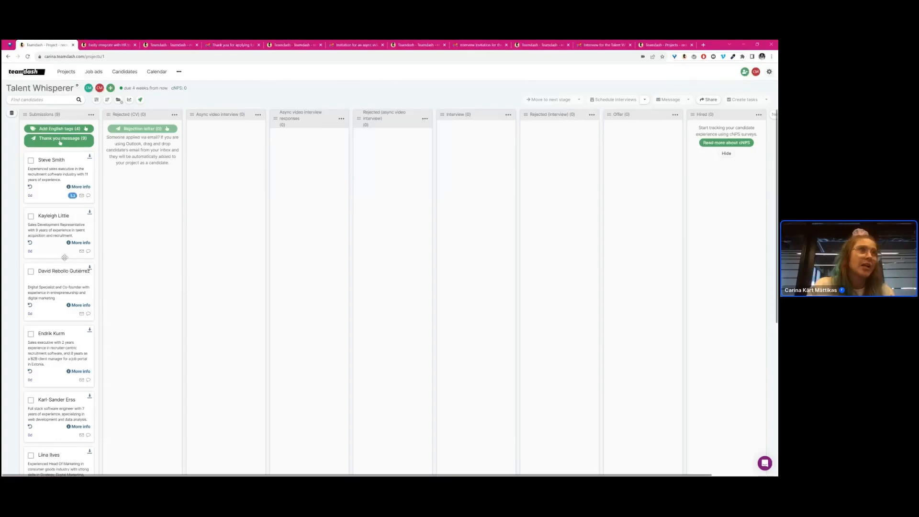
Move the first Submissions candidate to the Rejected (CV) stage with the dropout reason "Negative Professional Reputation"
drag(50, 163, 136, 156)
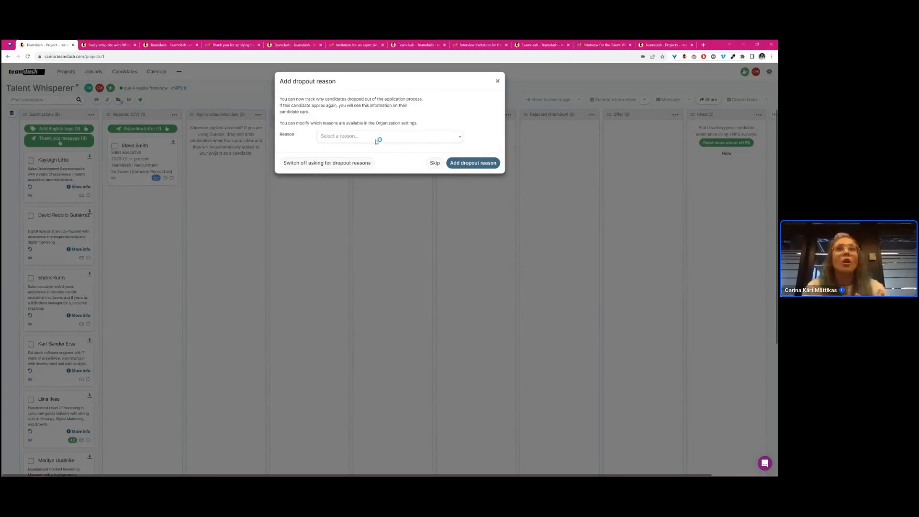
click(379, 137)
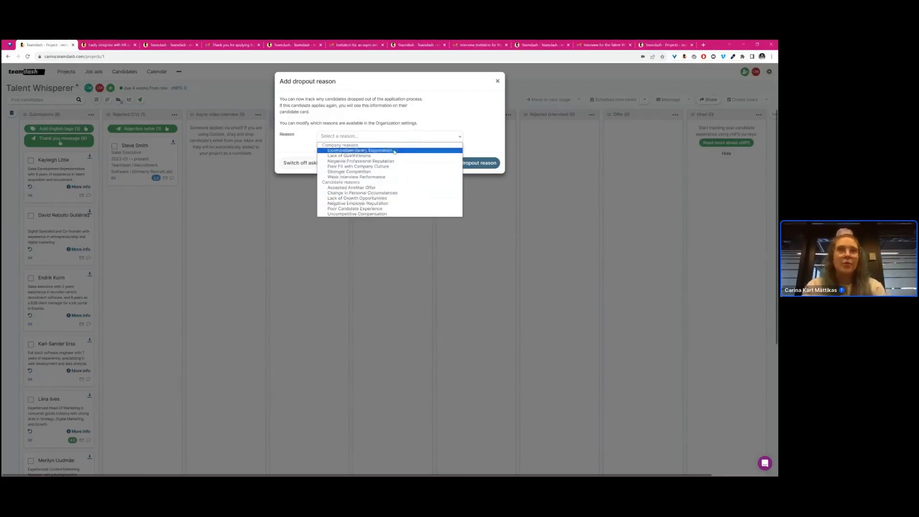
click(432, 117)
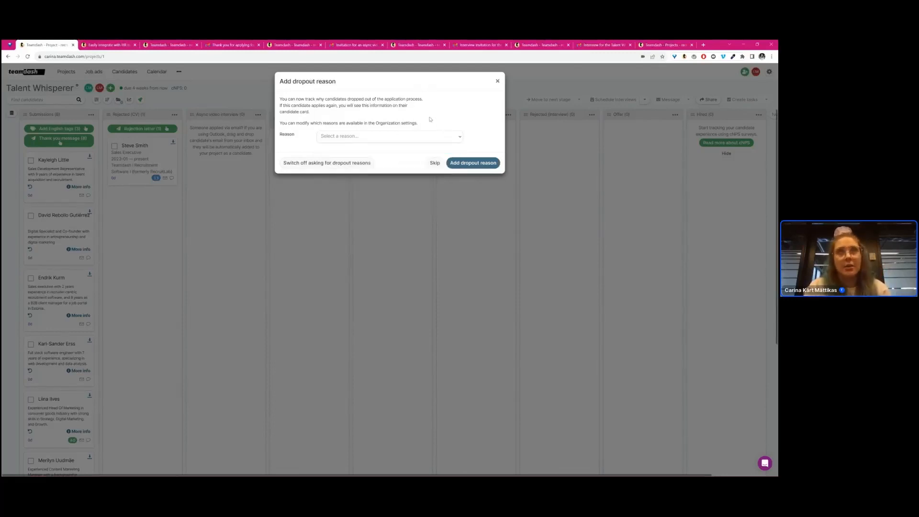
click(442, 137)
click(398, 161)
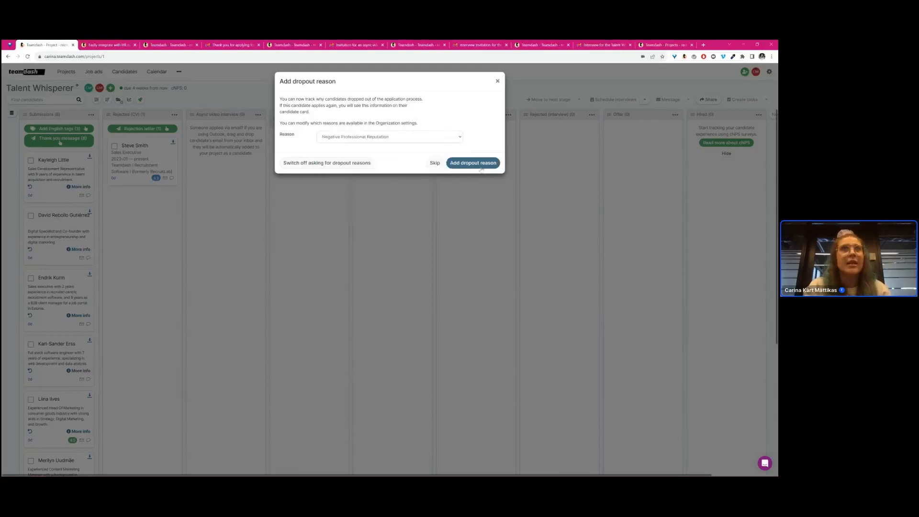
click(471, 164)
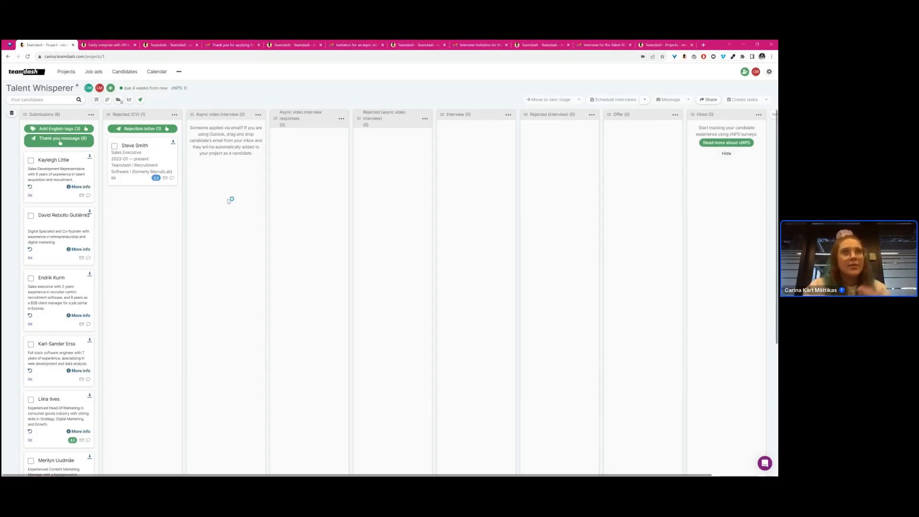
Start a "Video interview" action for the Async video interview stage and name it "Async video interview invite"
click(258, 115)
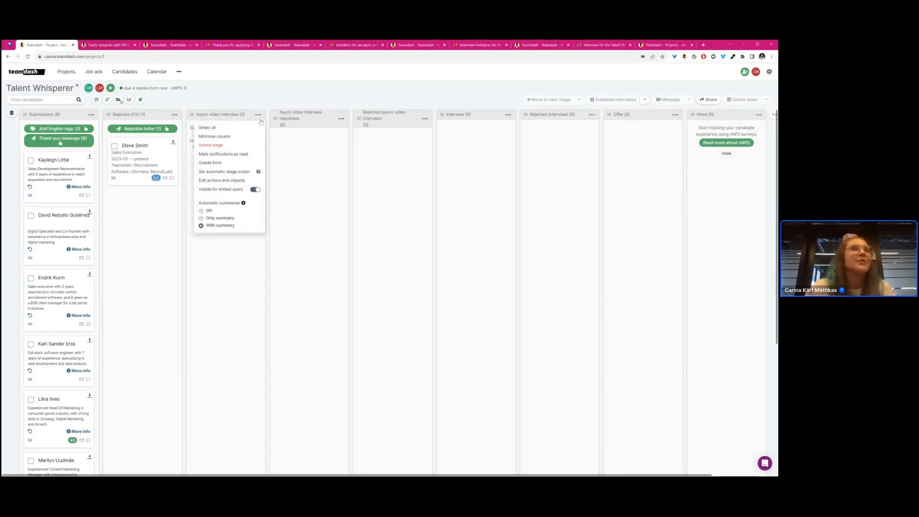
click(241, 172)
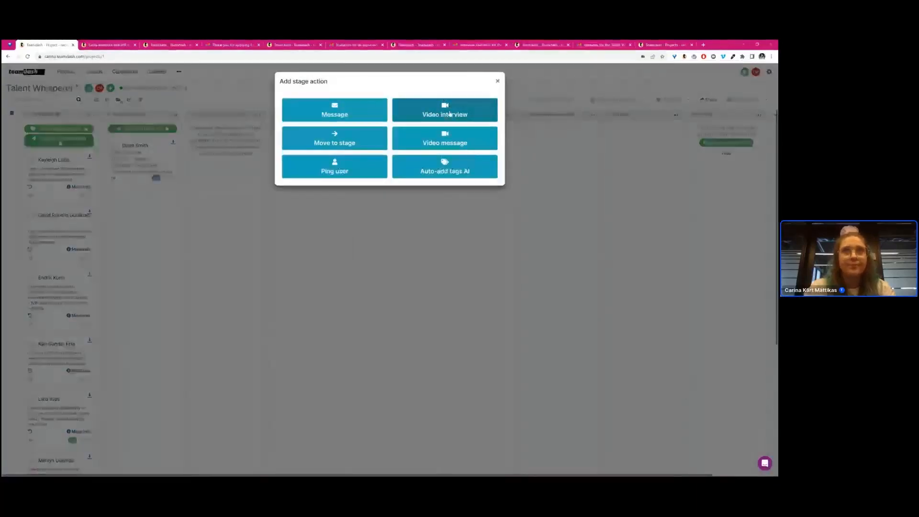
click(450, 117)
click(393, 95)
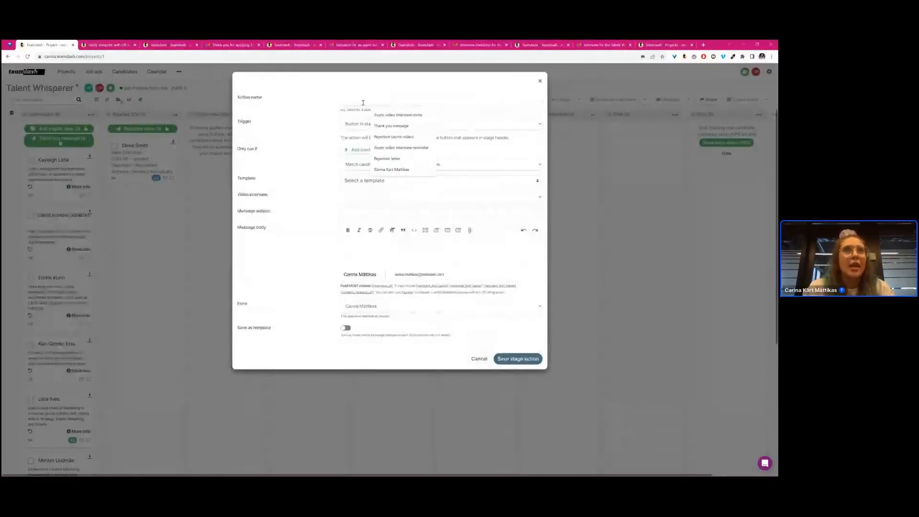
click(415, 116)
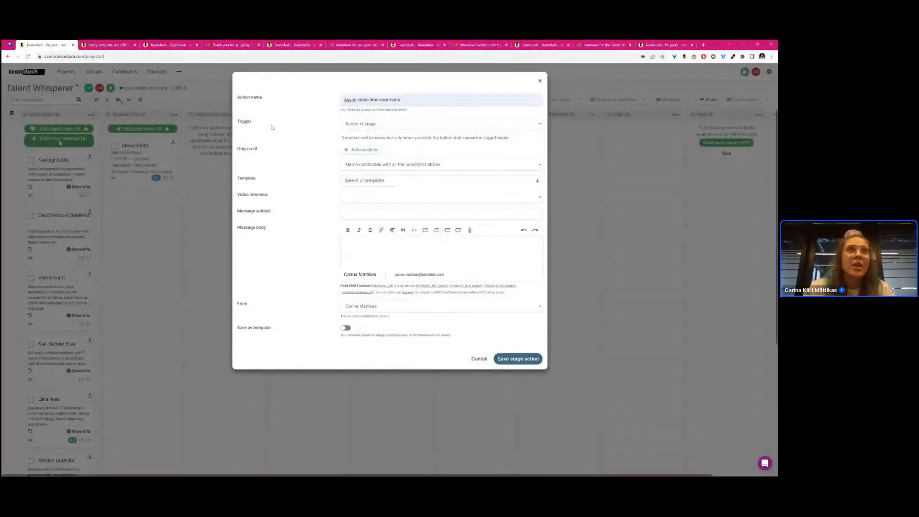
Set the action's trigger to "Automatic - after time in stage" with a delay of 5 minutes
click(378, 126)
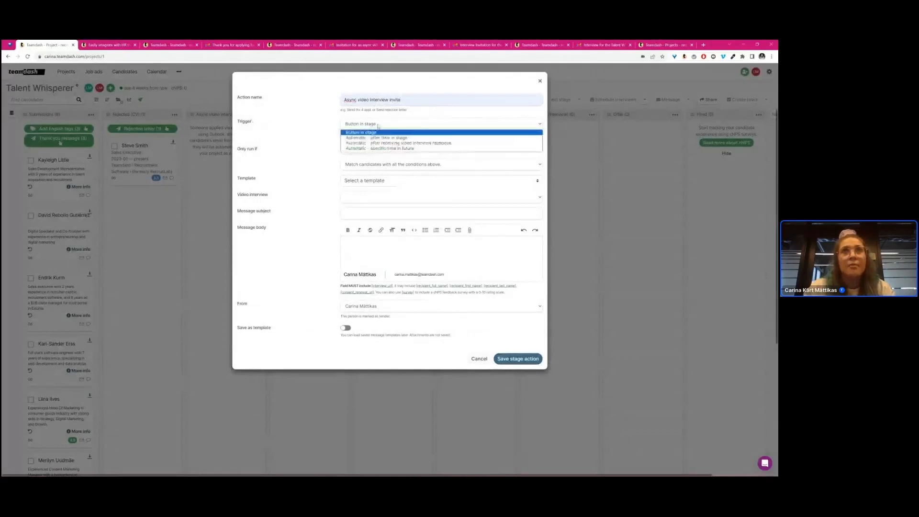
click(407, 135)
click(386, 126)
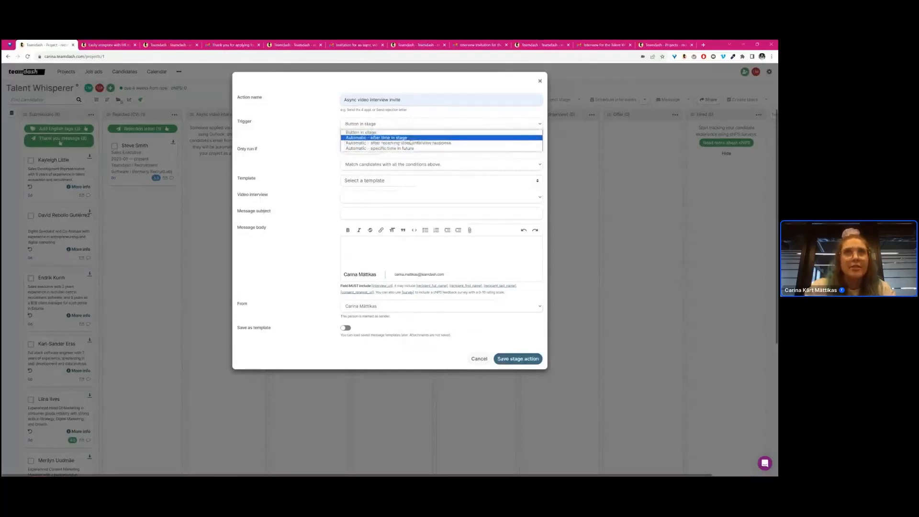
click(410, 137)
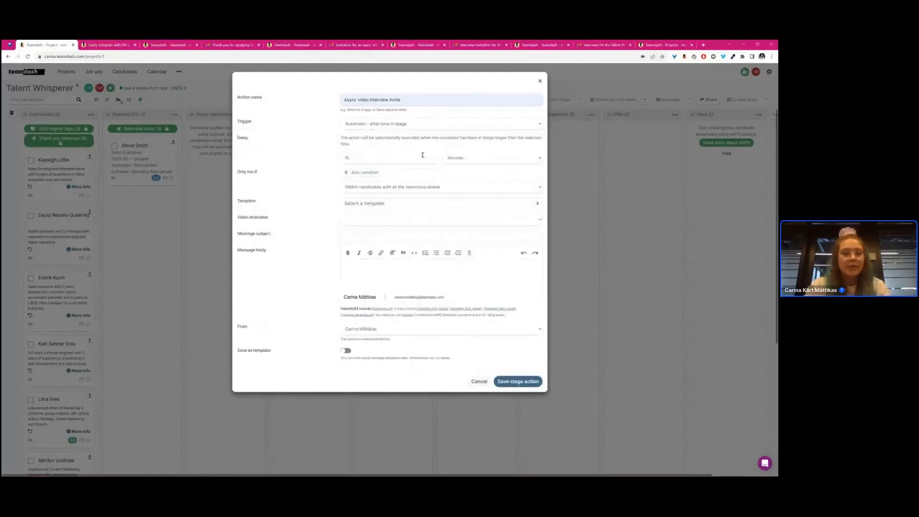
key(BackSpace)
key(BackSpace)
text(5)
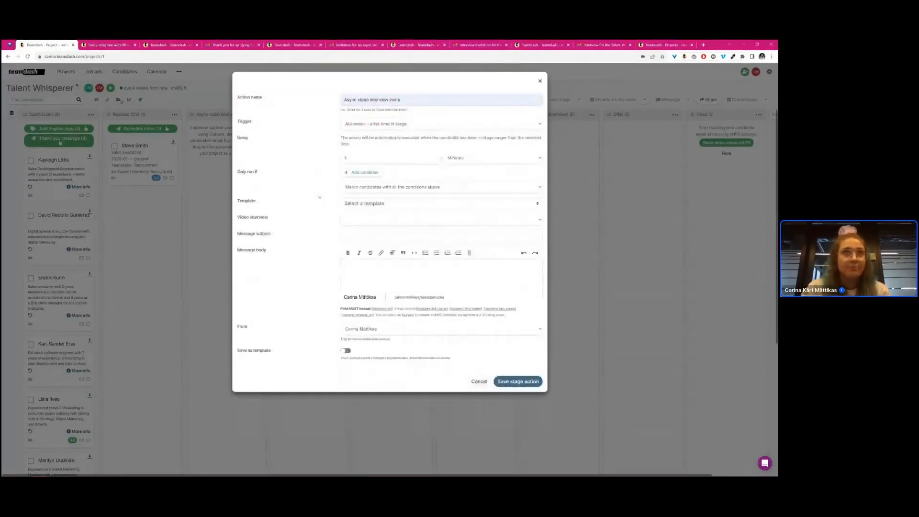
Apply the "Async video interview invite" template and attach the "Talent Whisperer async video interview (ID: 1)" video interview
click(382, 203)
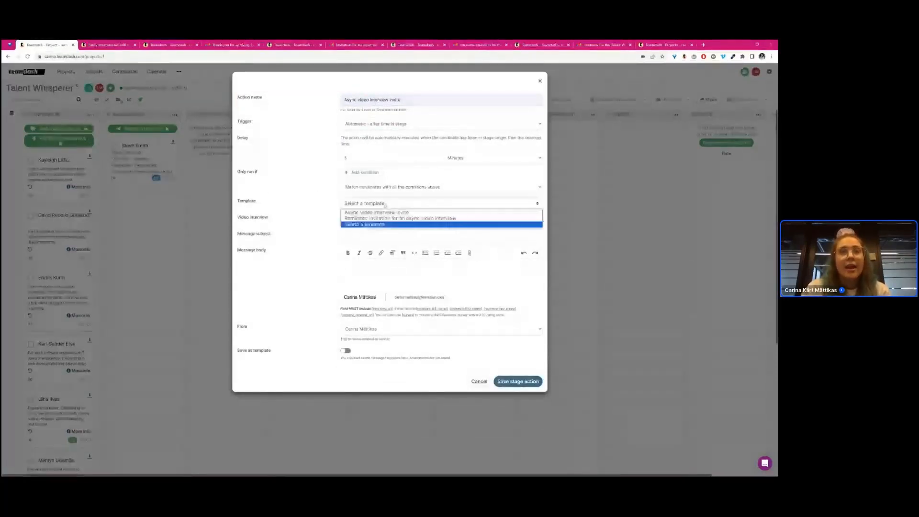
click(344, 217)
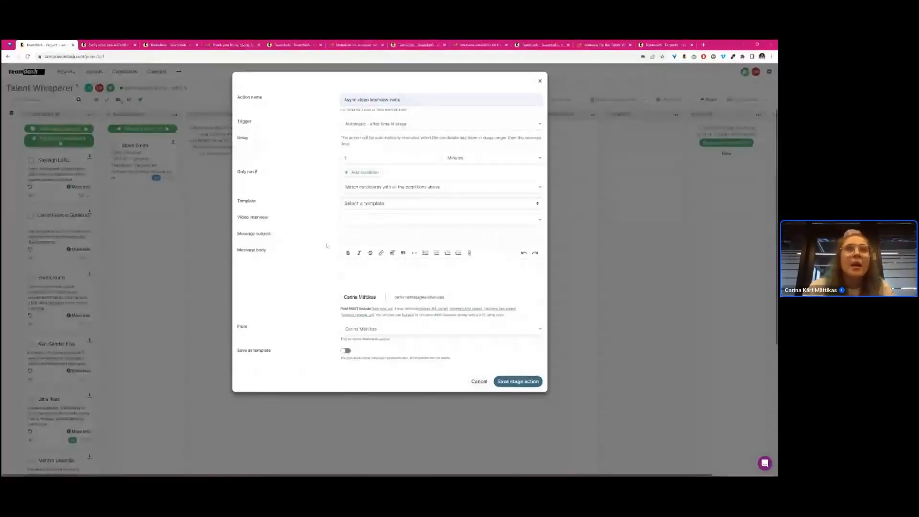
click(387, 204)
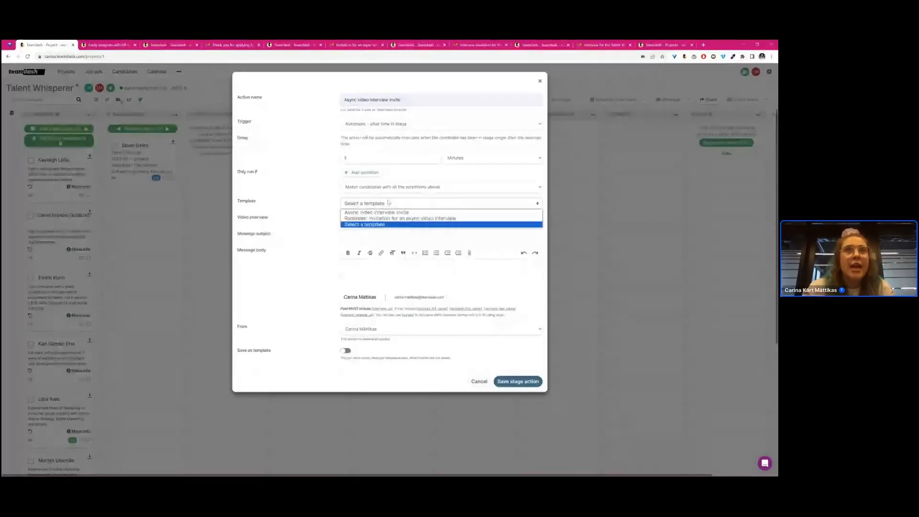
click(396, 213)
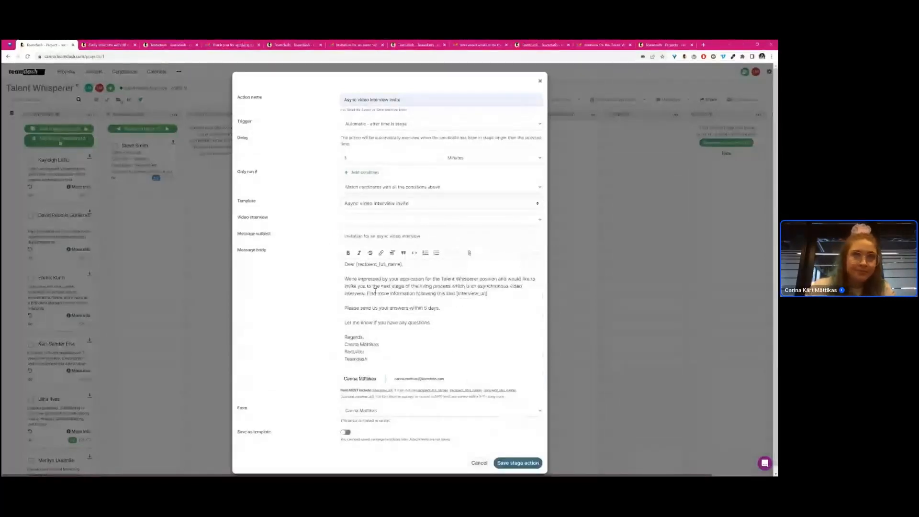
drag(488, 294, 456, 293)
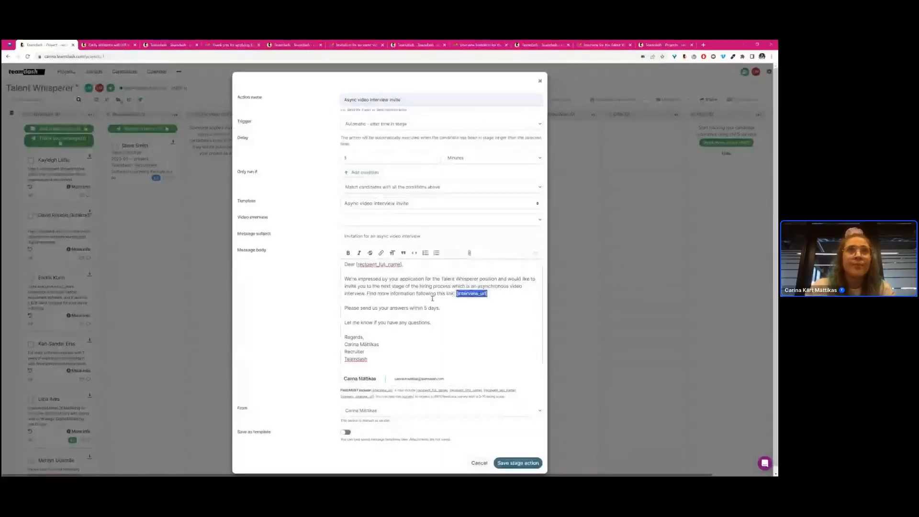
click(369, 222)
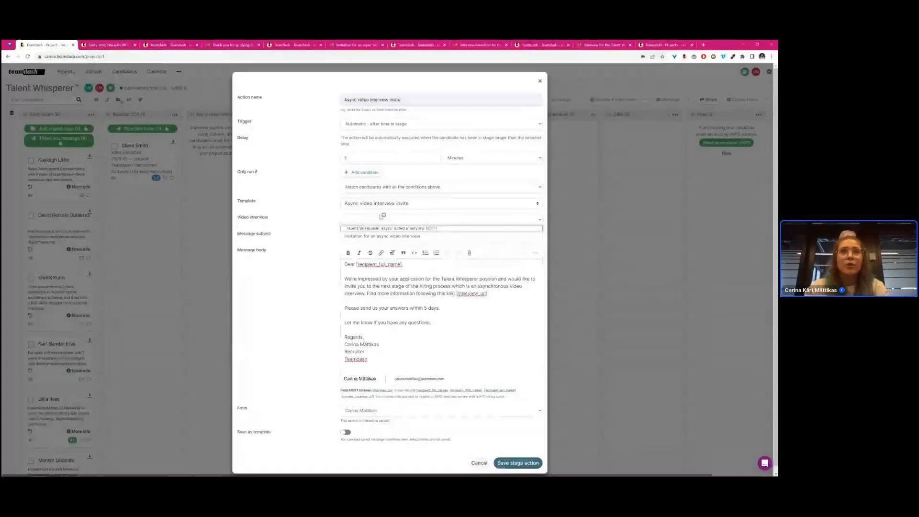
click(382, 229)
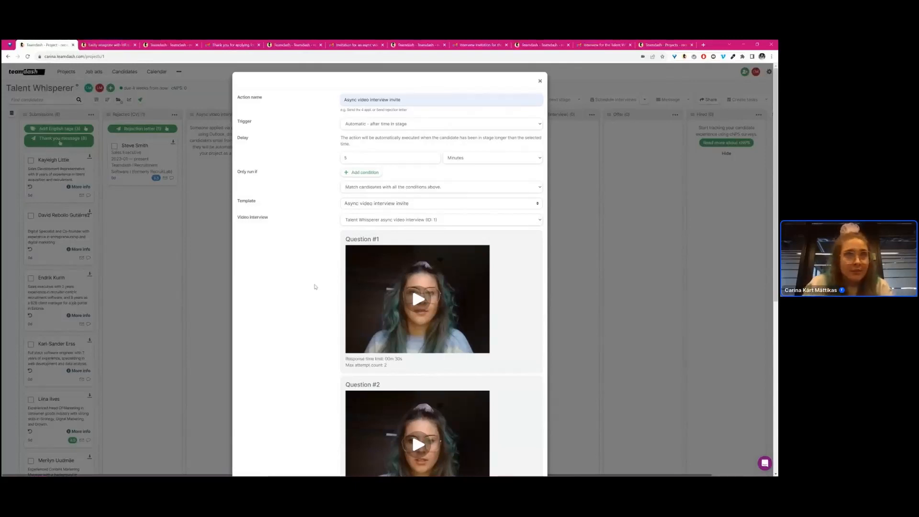
Review the two video questions and the invitation message, and save the "Async video interview invite" stage action
mouse_move(369, 285)
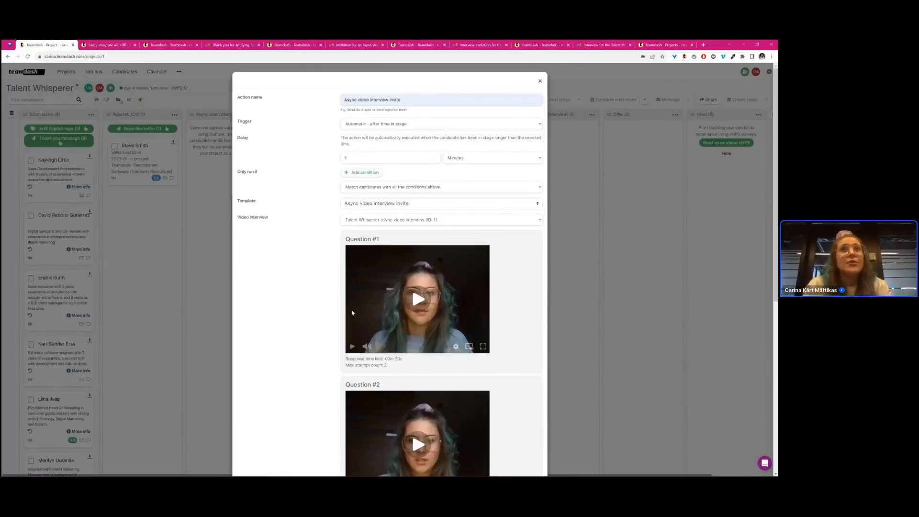
scroll(370, 285, down, 3)
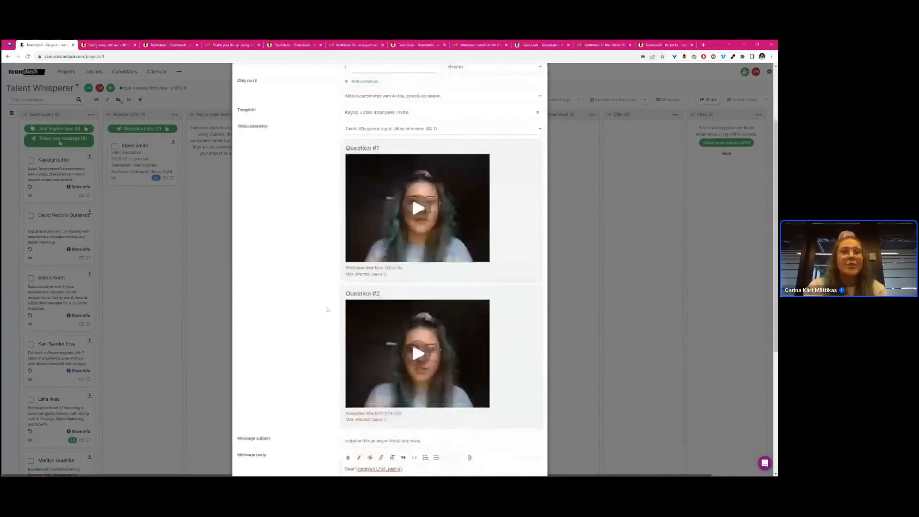
scroll(328, 307, up, 1)
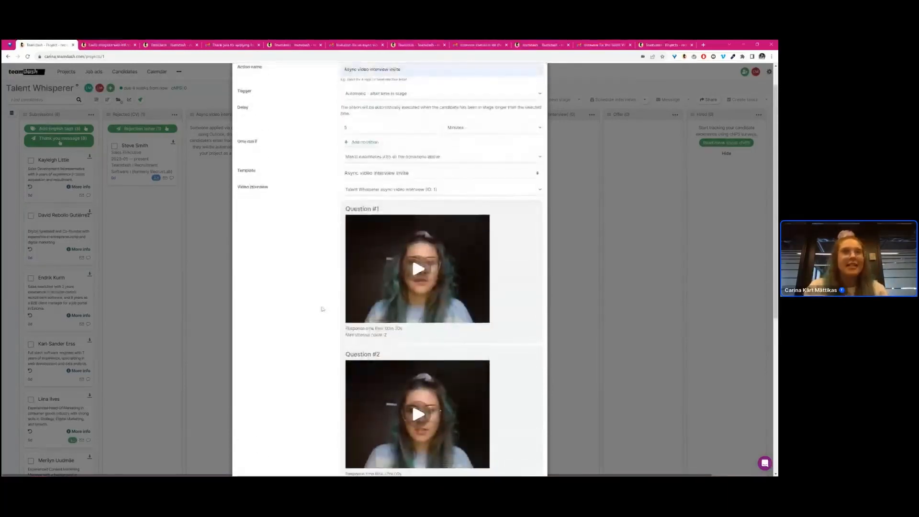
scroll(335, 286, down, 3)
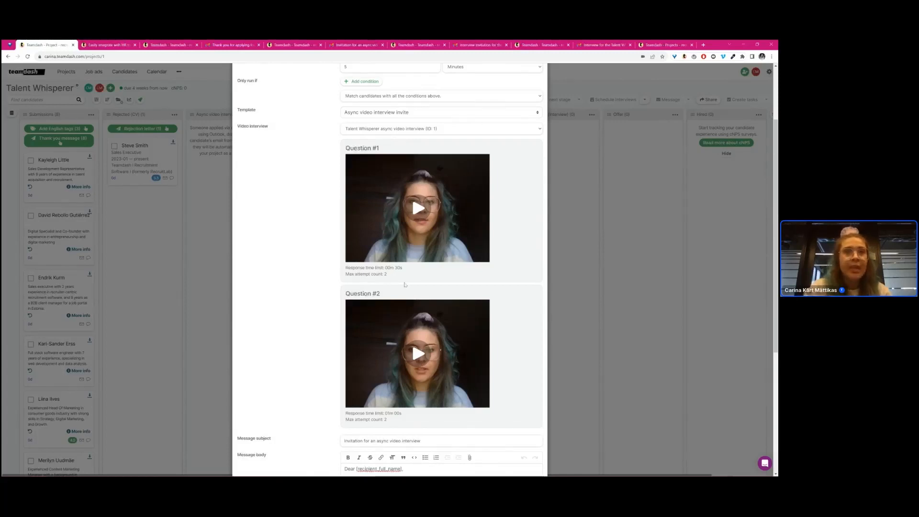
scroll(324, 310, down, 5)
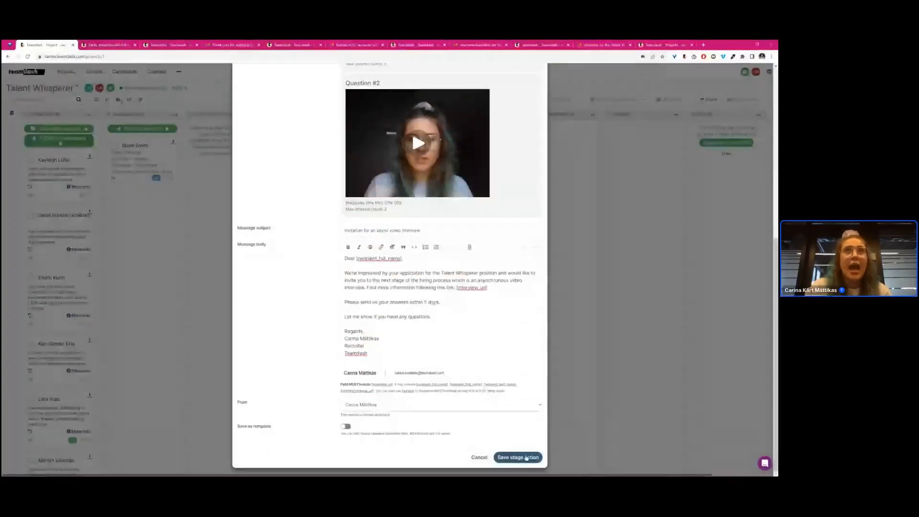
scroll(425, 301, up, 6)
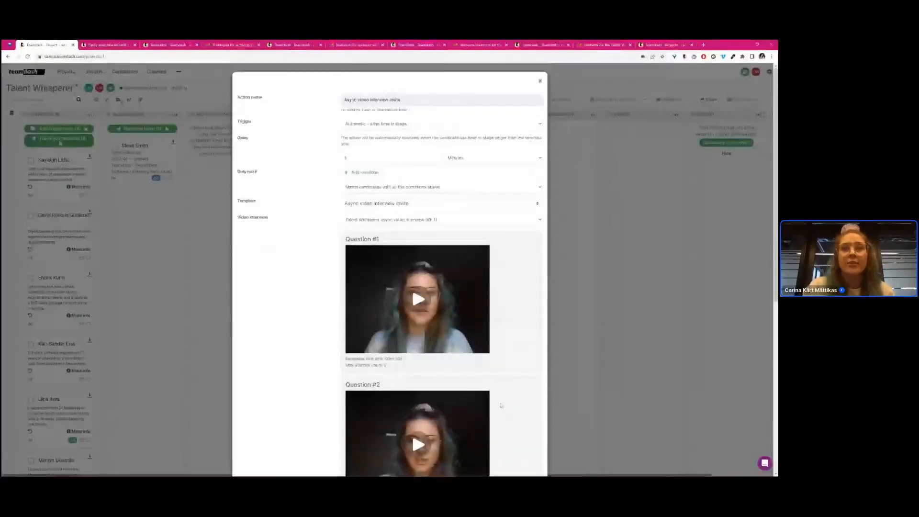
scroll(517, 433, down, 6)
click(519, 456)
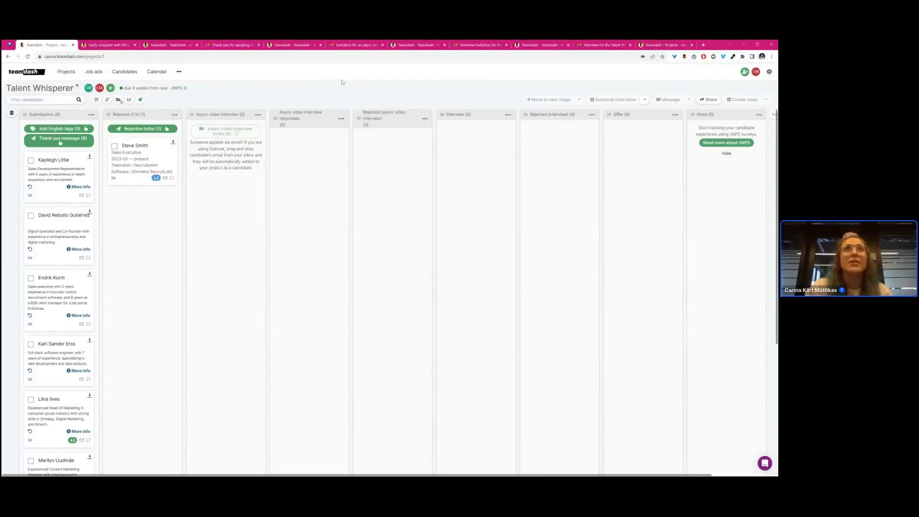
View the async interview invitation in Gmail and the candidate's interview page, checking its language options and starting the interview to open question #1
click(365, 46)
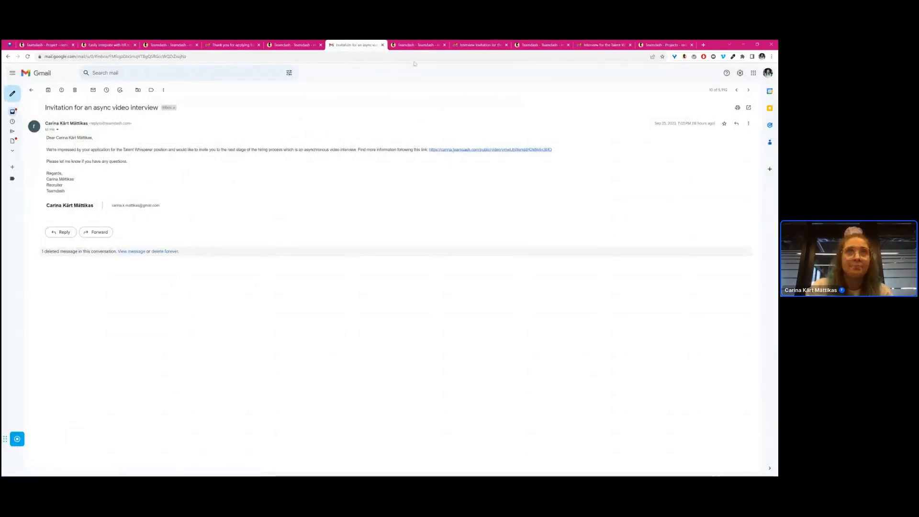
click(410, 46)
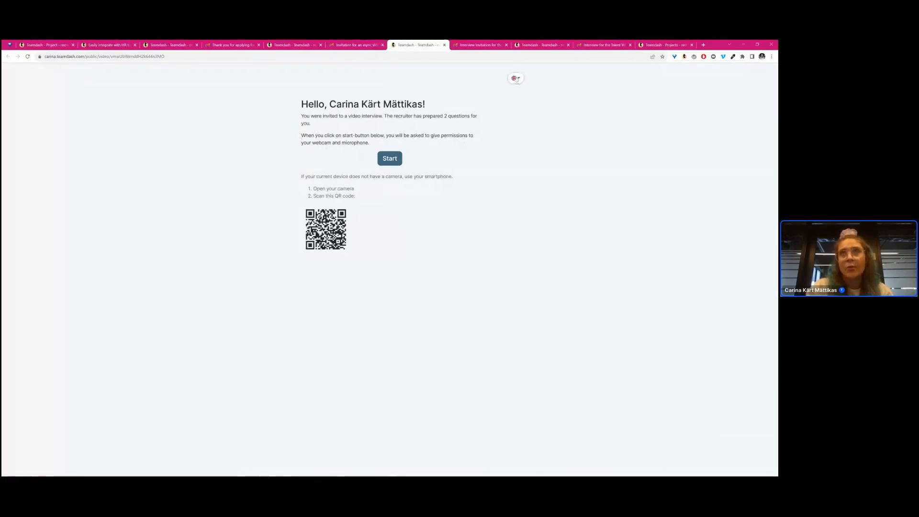
click(518, 79)
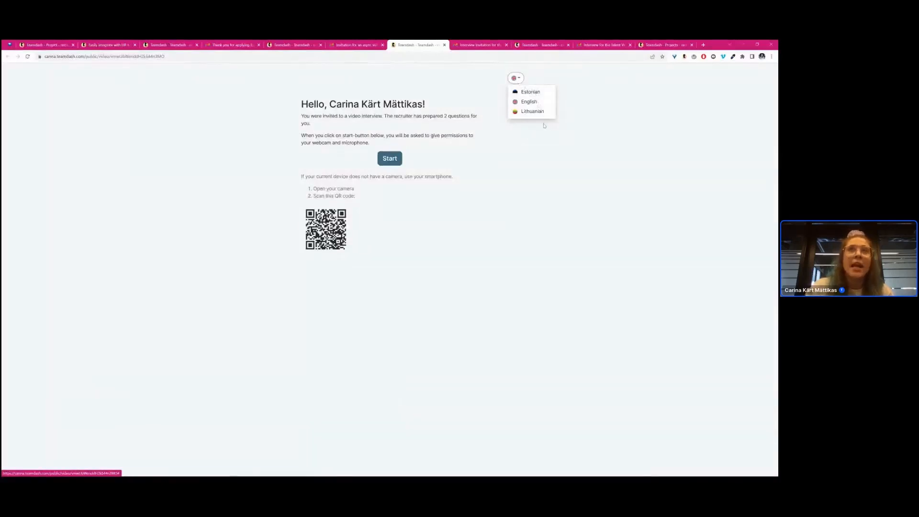
click(477, 153)
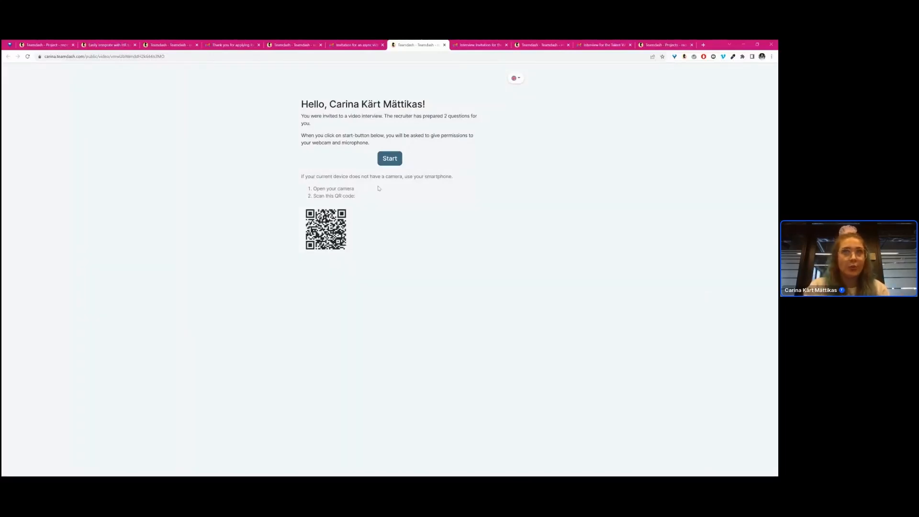
click(391, 161)
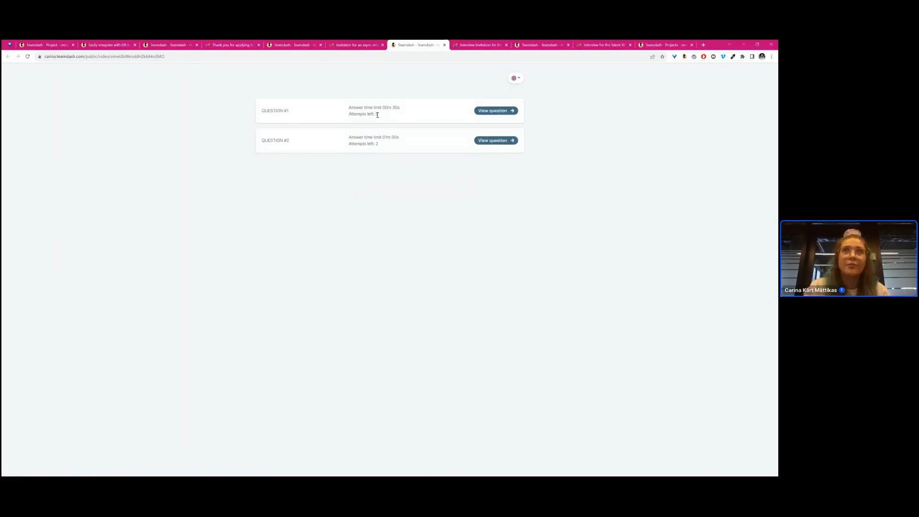
click(484, 111)
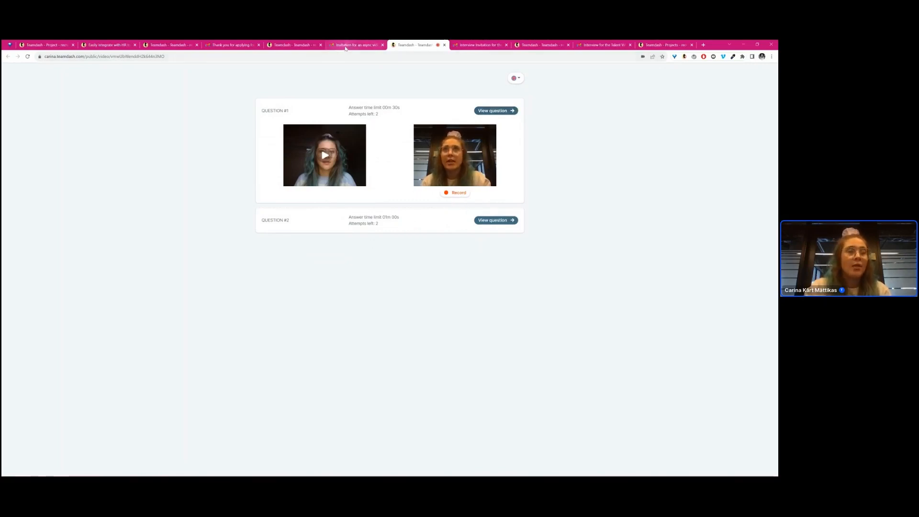
Return to the Talent Whisperer project and start another "Video interview" action for the Async video interview stage, named "Reminder"
click(32, 45)
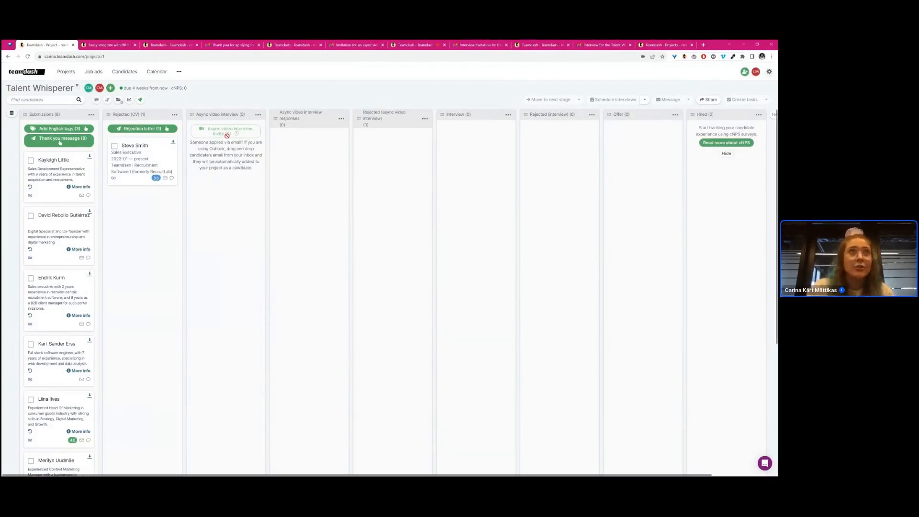
click(258, 115)
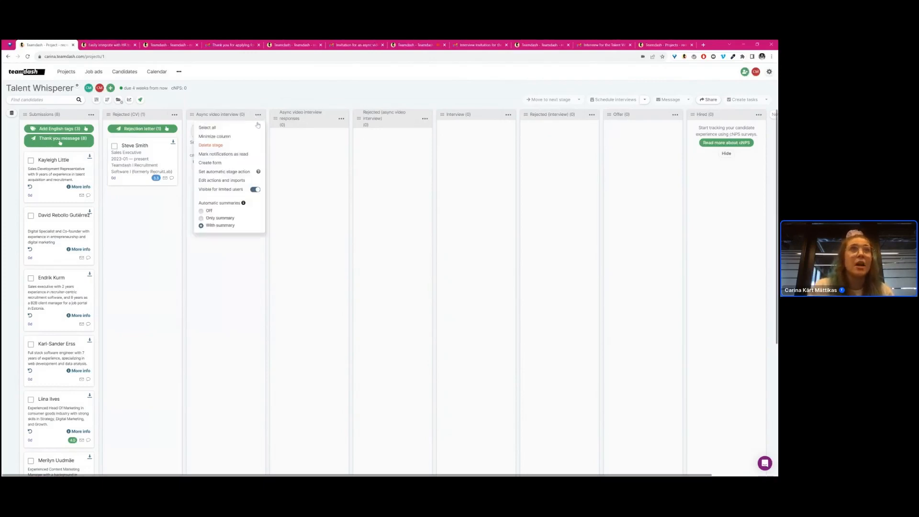
click(243, 172)
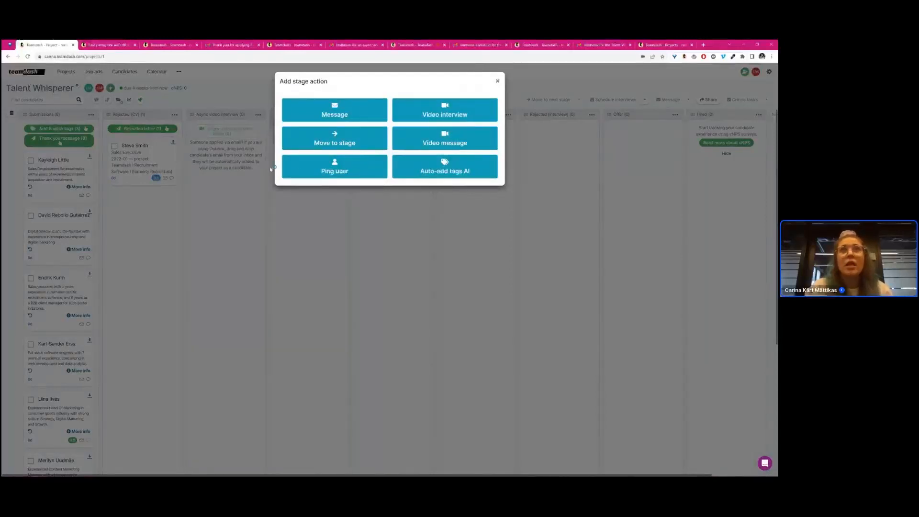
click(475, 109)
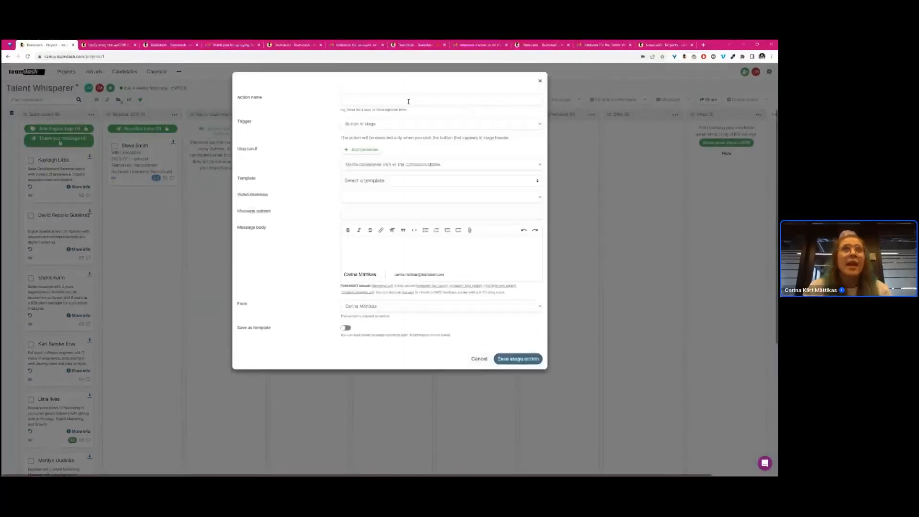
click(422, 98)
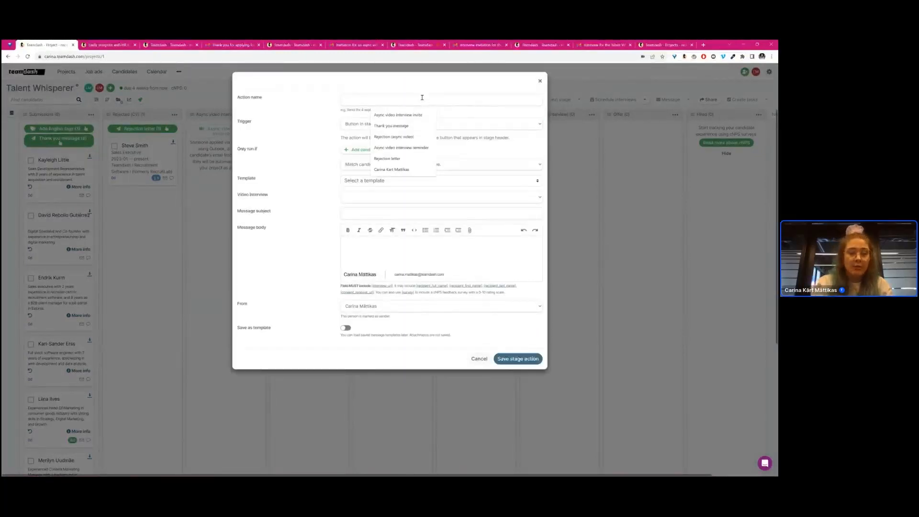
text(Reminder)
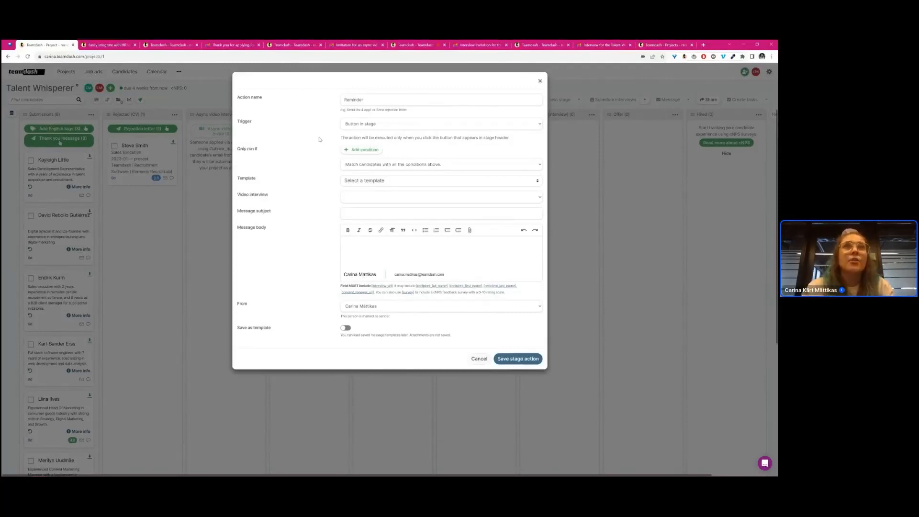
Set the Reminder action's trigger to "Automatic - after time in stage" and check the available delay units
click(387, 125)
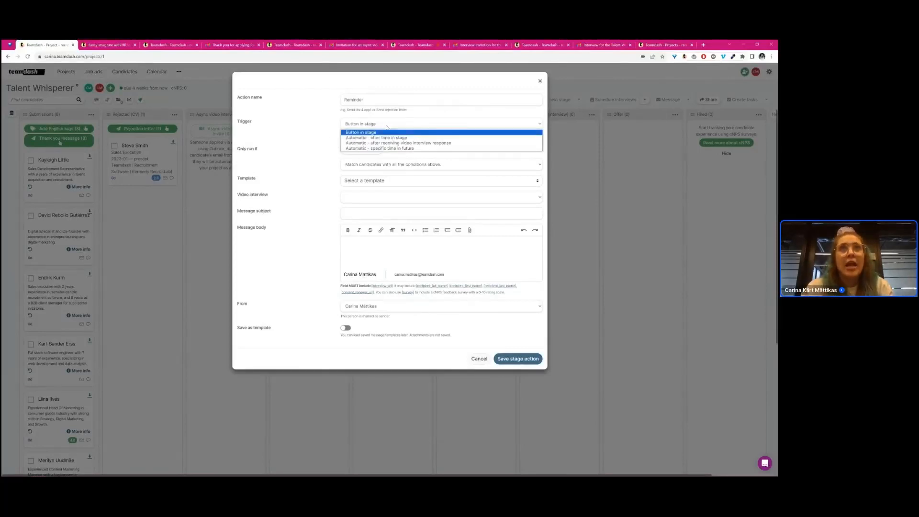
click(410, 138)
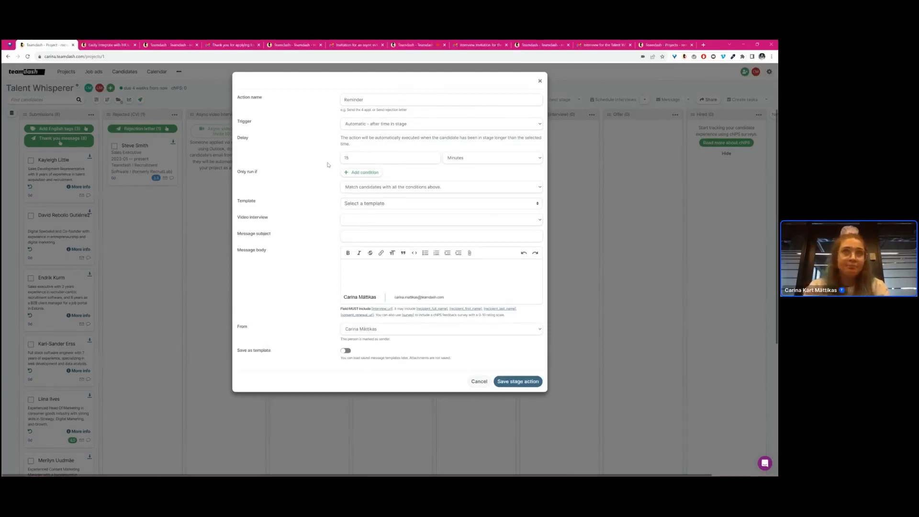
click(485, 160)
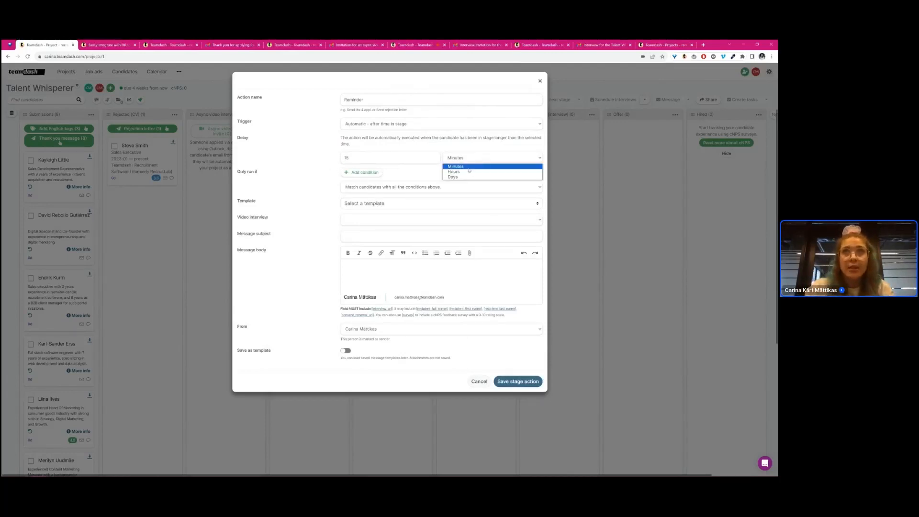
click(471, 147)
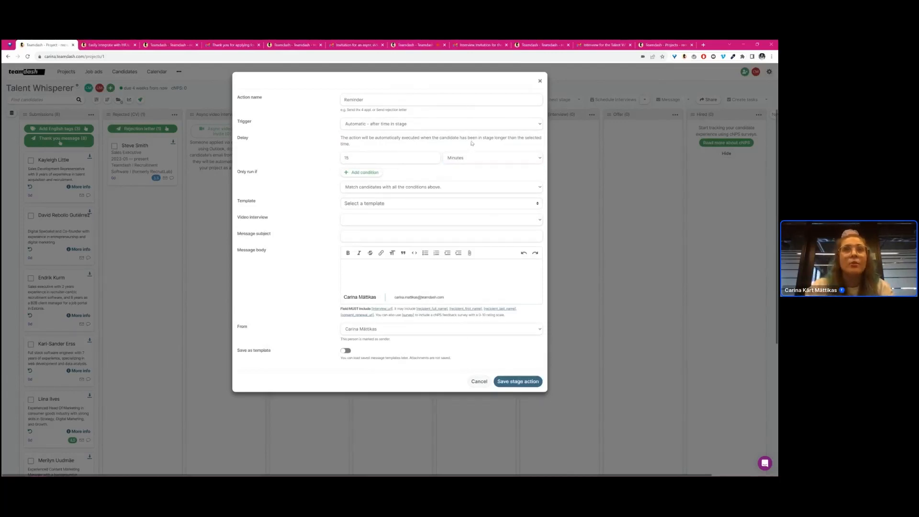
Apply the "Reminder: Invitation for an async video interview" template, attach the "Talent Whisperer async video interview (ID: 1)" interview, and save the action
click(376, 205)
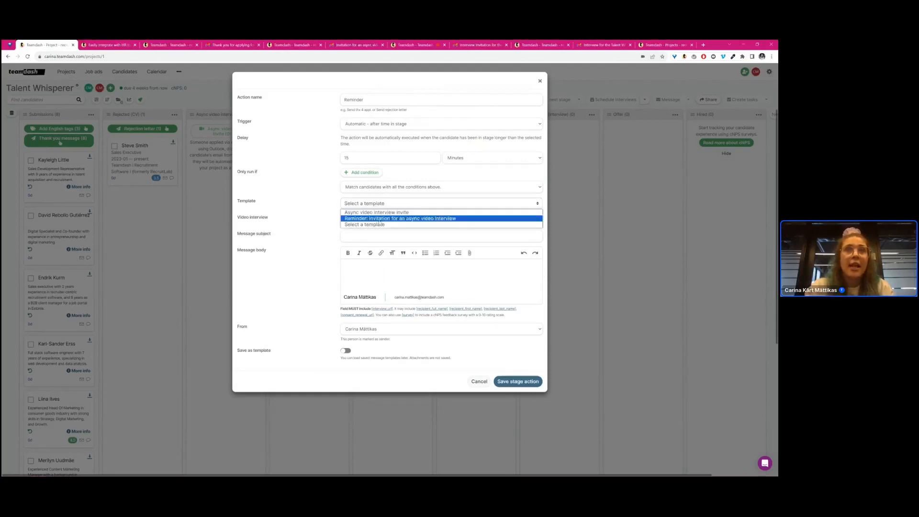
click(379, 222)
click(380, 221)
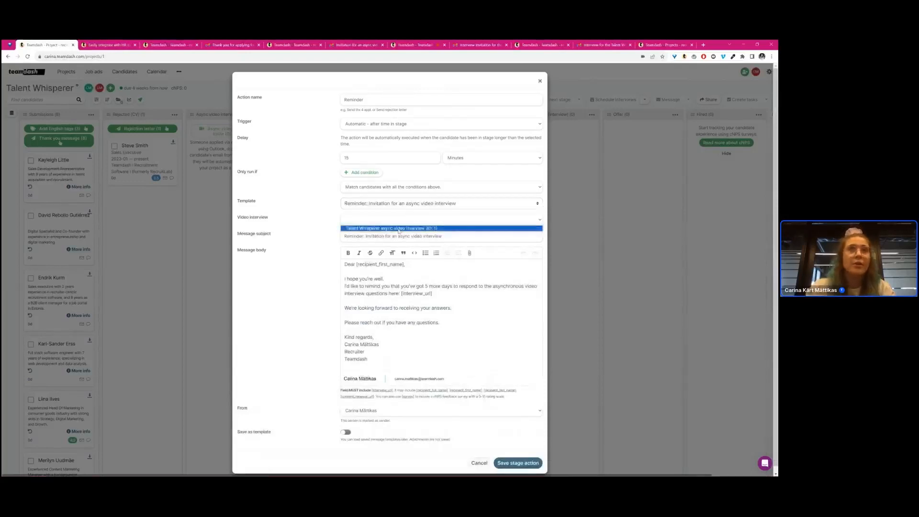
click(399, 228)
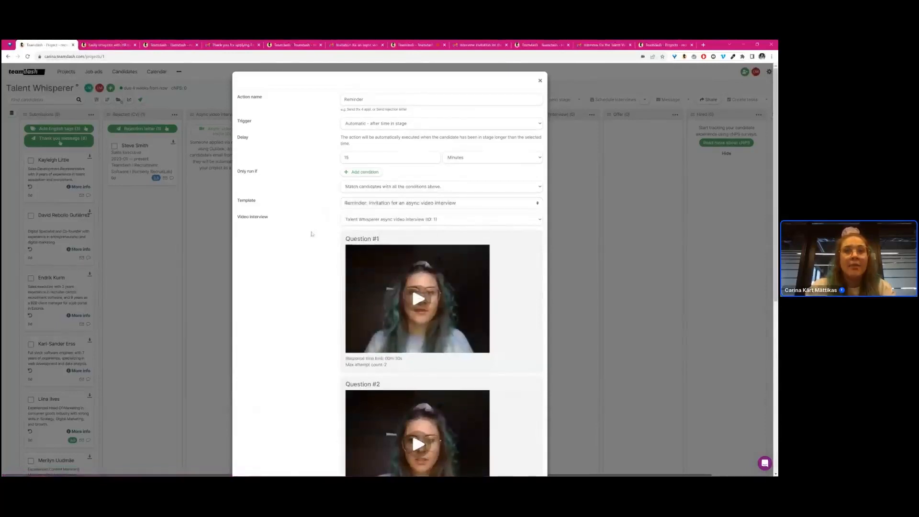
scroll(312, 232, down, 6)
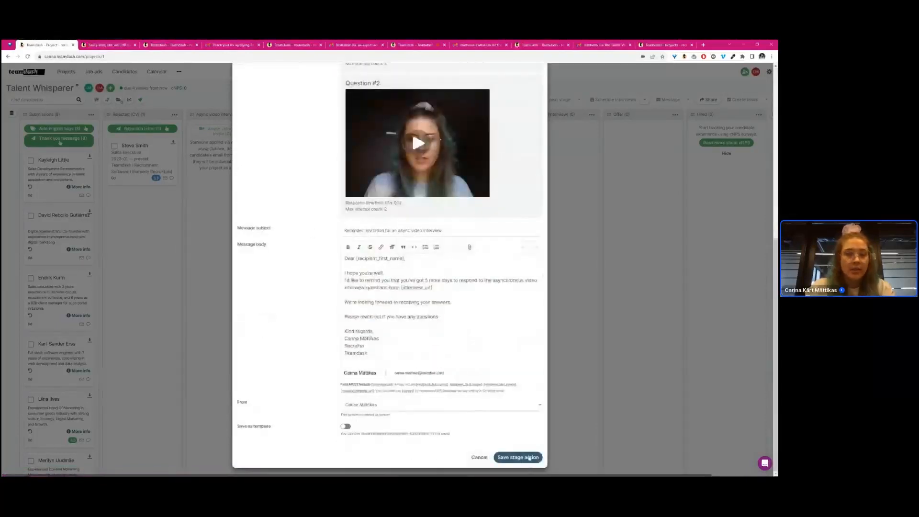
click(527, 458)
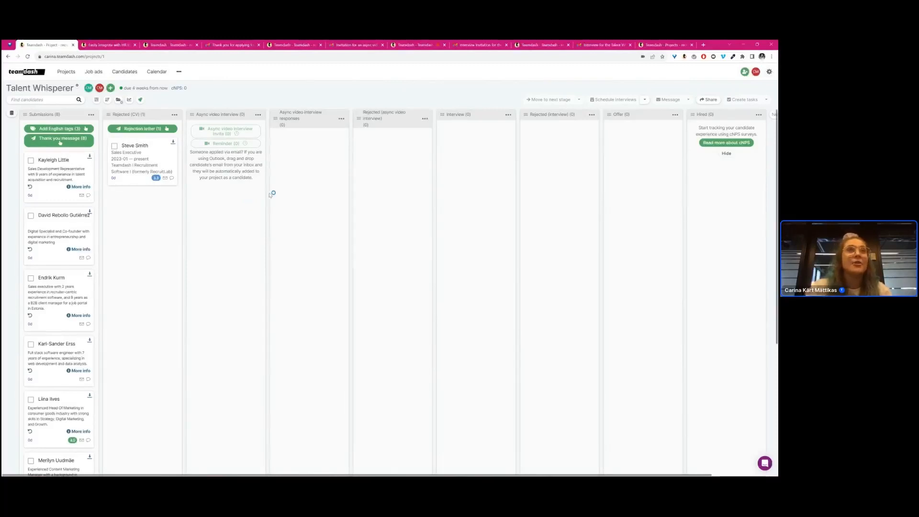
Start a "Move to stage" action for the Async video interview stage and name it "move to next stage"
click(257, 115)
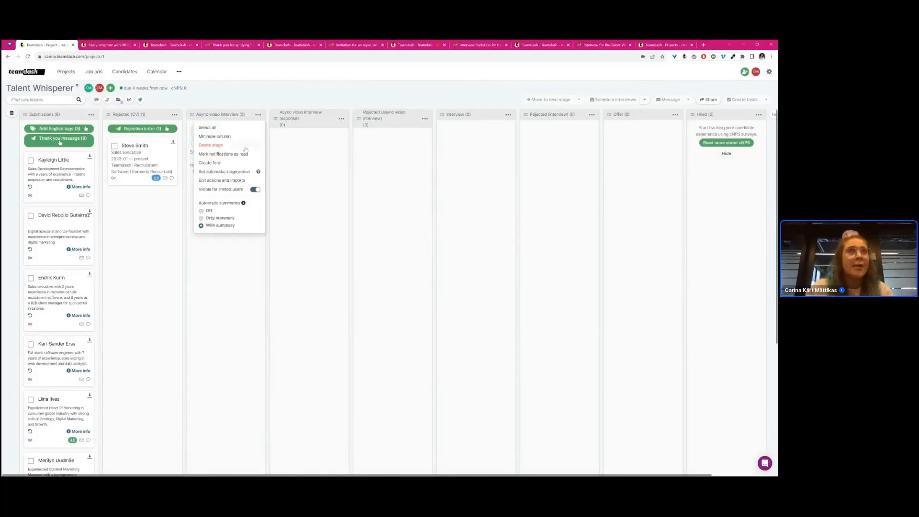
click(235, 172)
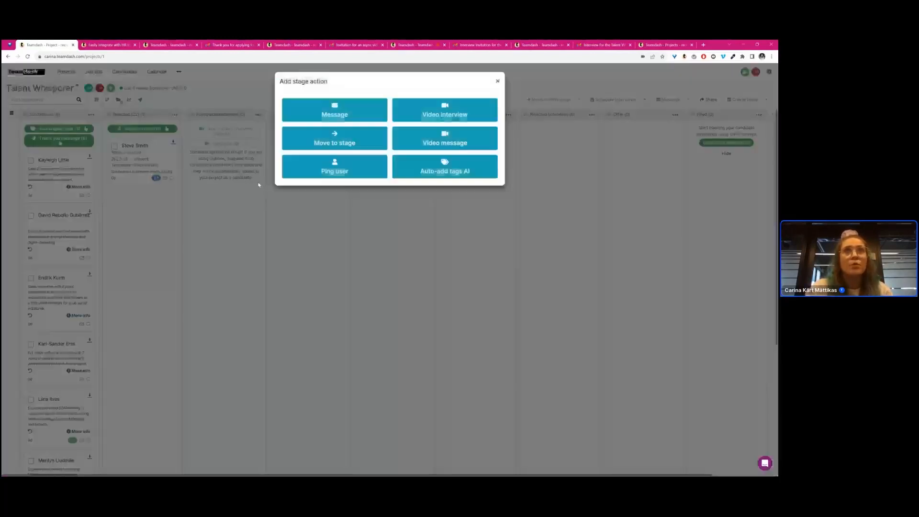
click(359, 142)
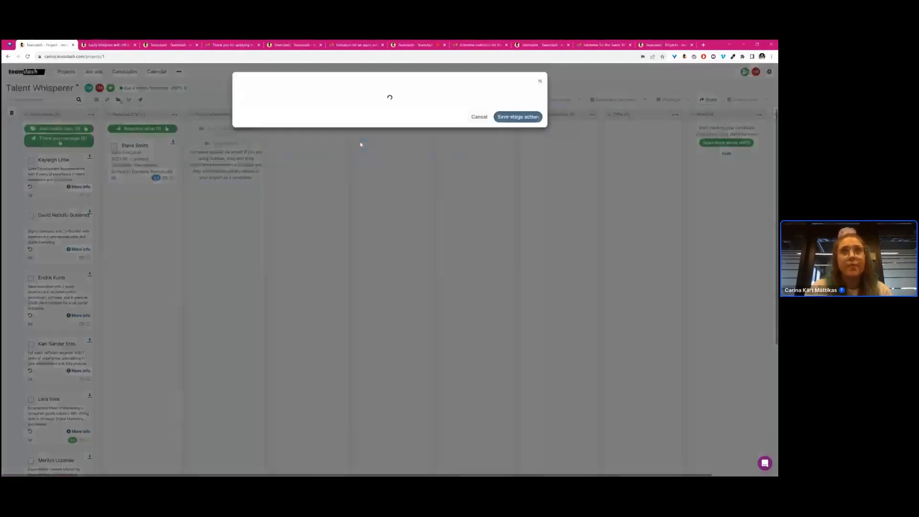
click(376, 102)
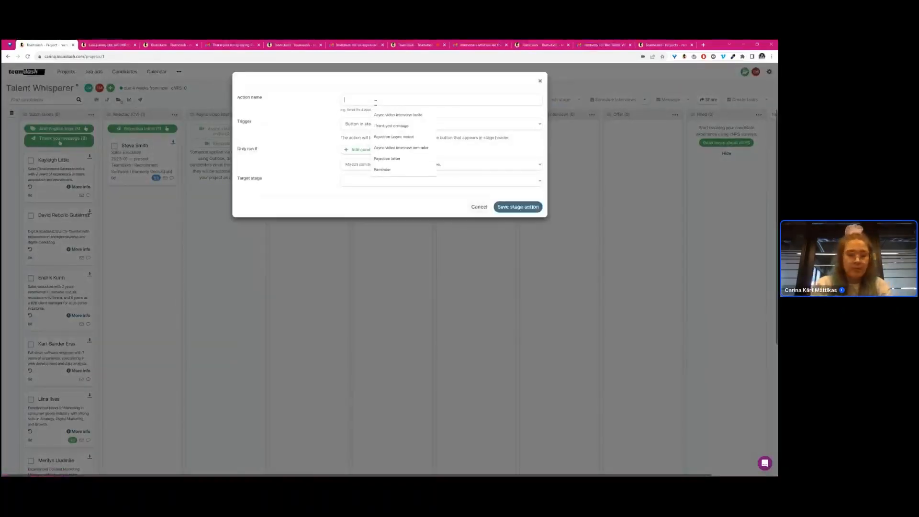
text(move to stage)
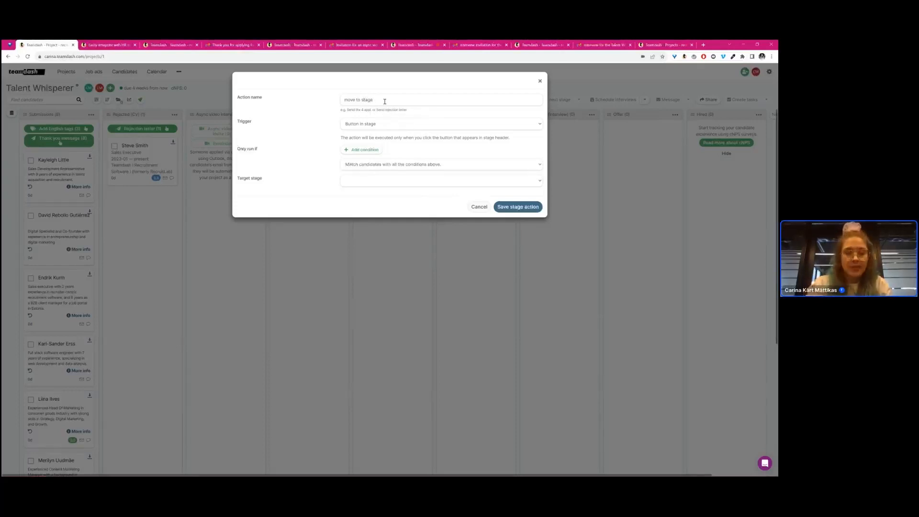
key(ctrl+Left)
text(next)
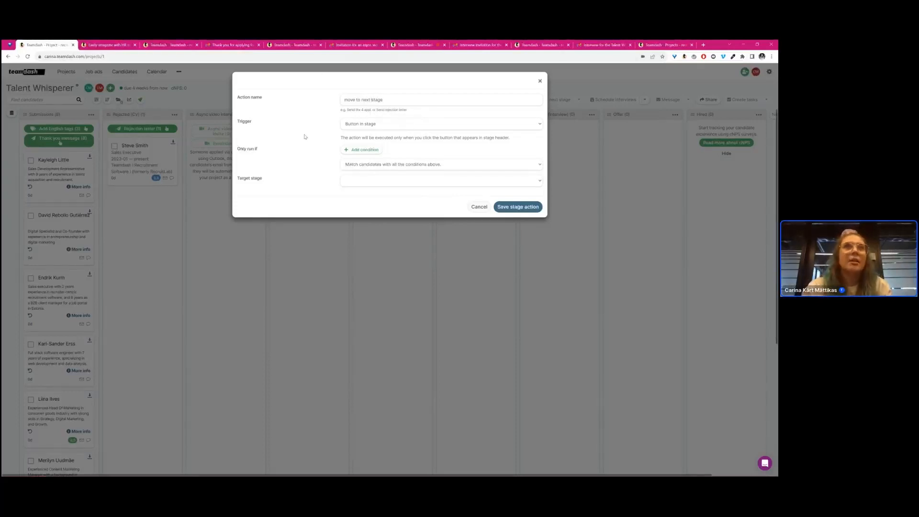
Trigger the move action with "Automatic - after receiving video interview response", set the target stage to "Async video interview responses", and save it
click(383, 128)
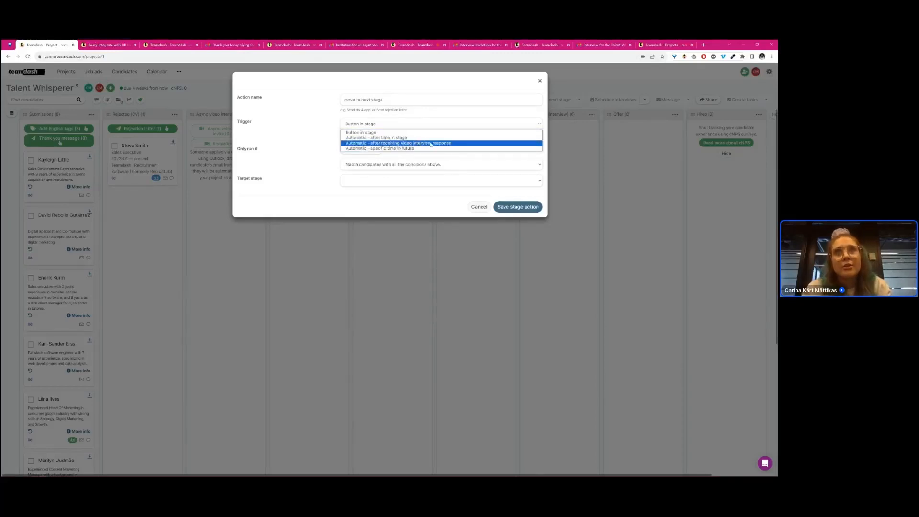
click(451, 143)
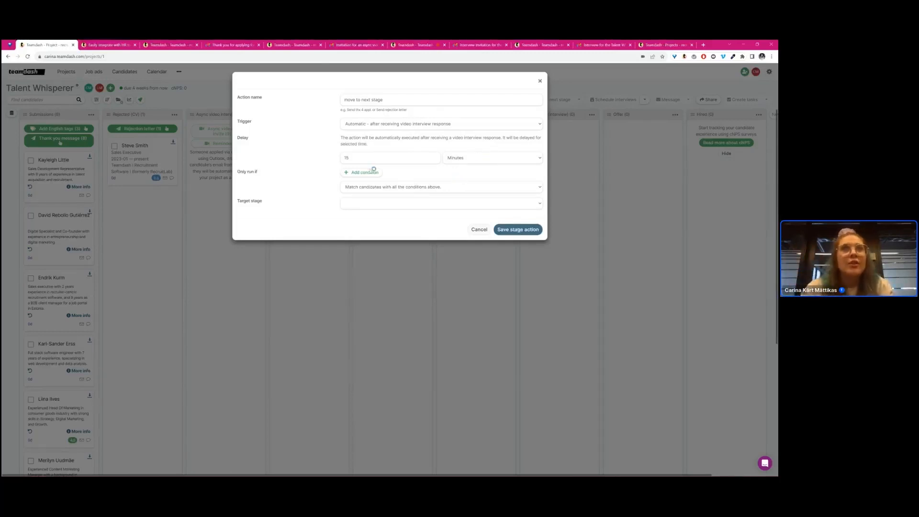
drag(244, 202, 333, 201)
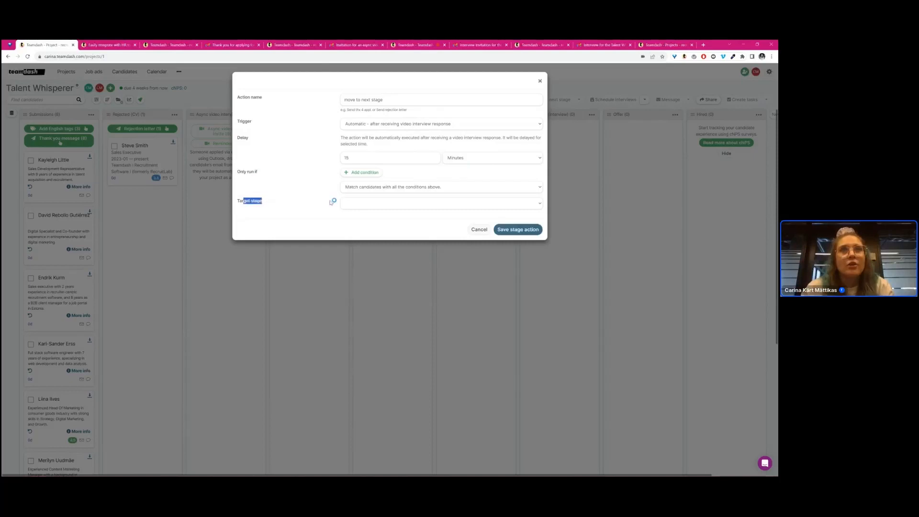
click(402, 206)
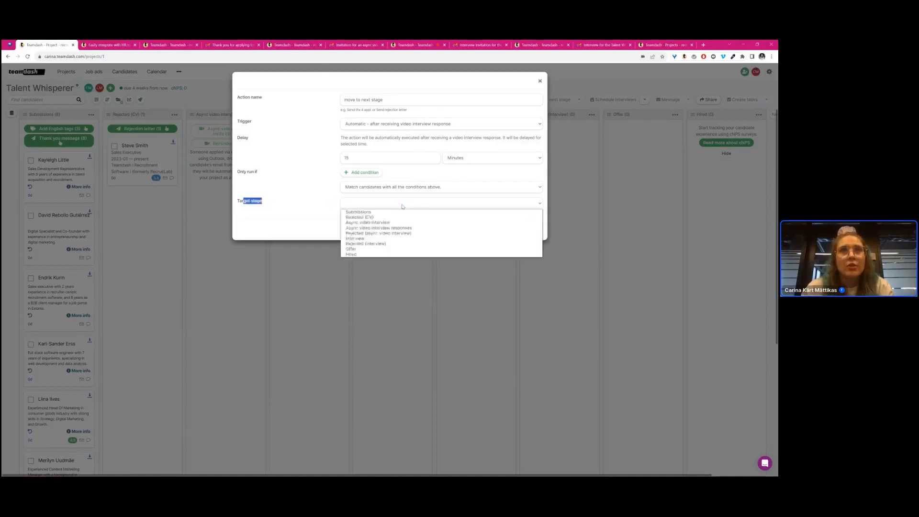
click(412, 229)
click(541, 230)
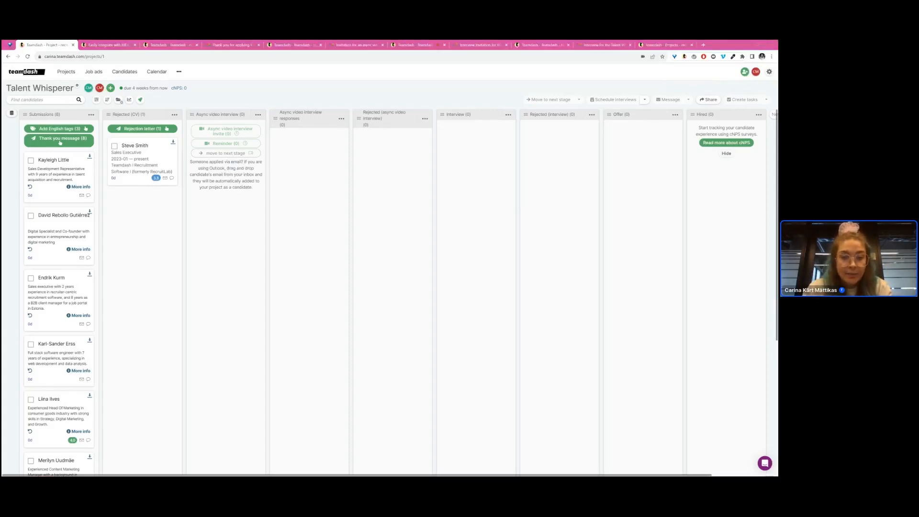
Switch to the presentation and show the "Tips and tricks for async video interviews" slide
key(alt+Tab)
key(Right)
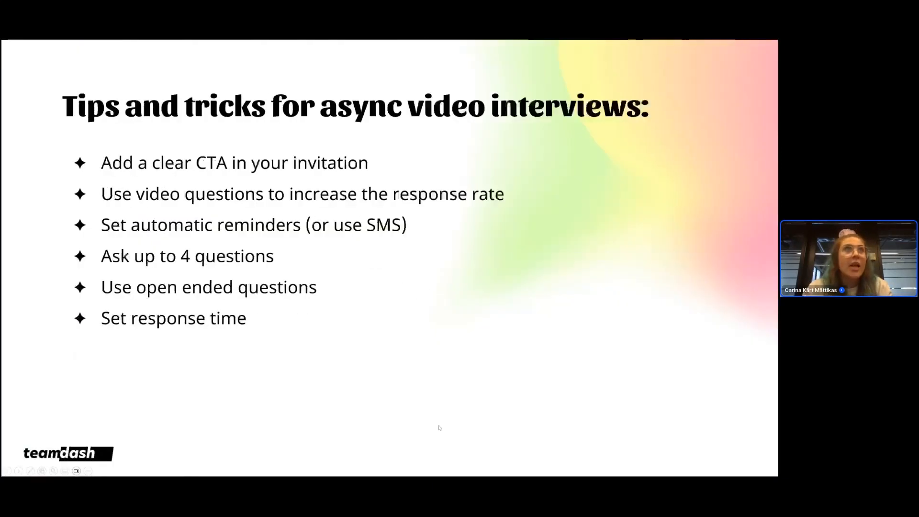
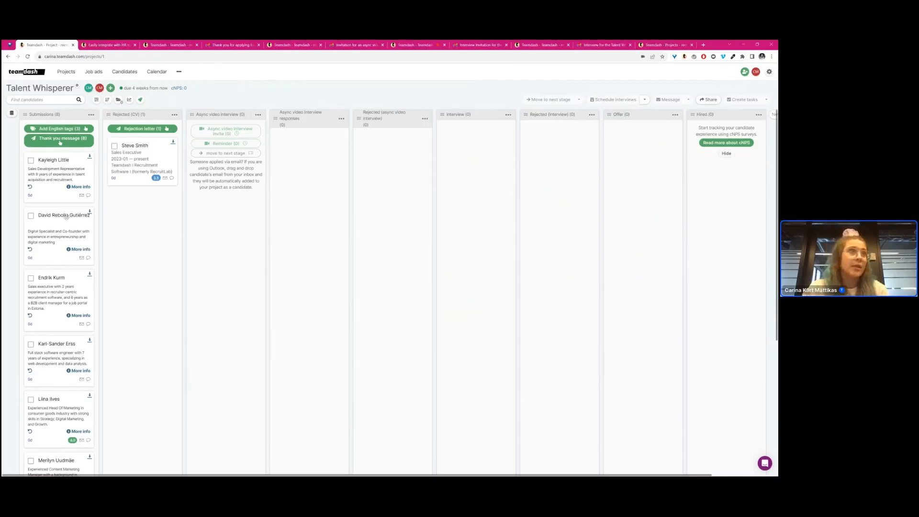
Move the first Submissions candidate to the Async video interview responses stage and start a "Ping user" action for that stage
drag(60, 164, 311, 139)
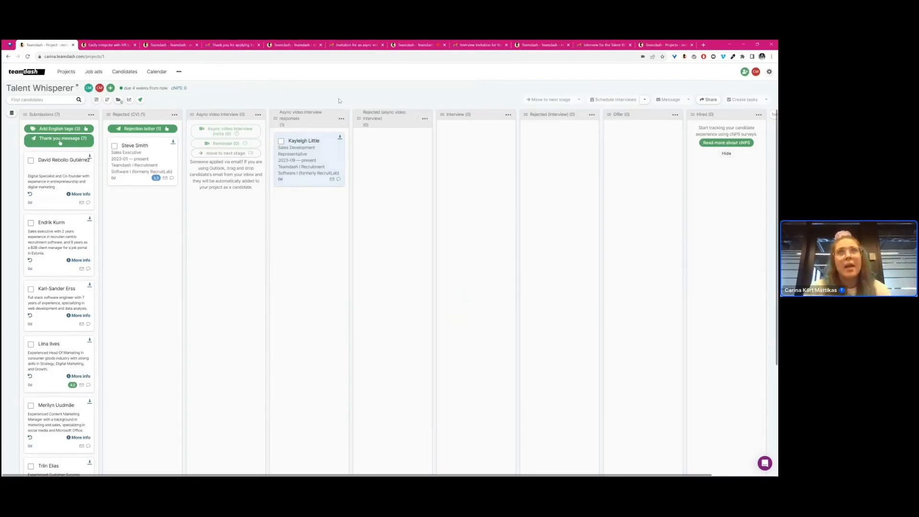
click(342, 118)
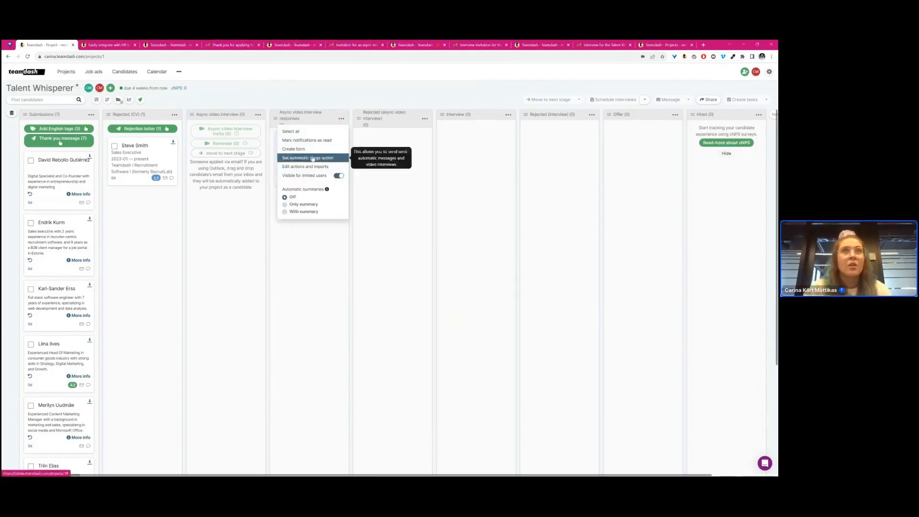
click(312, 159)
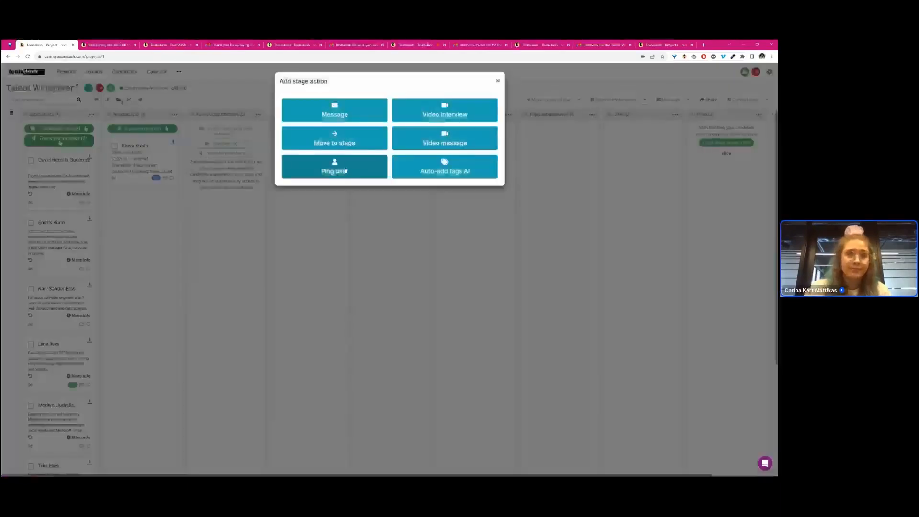
click(345, 171)
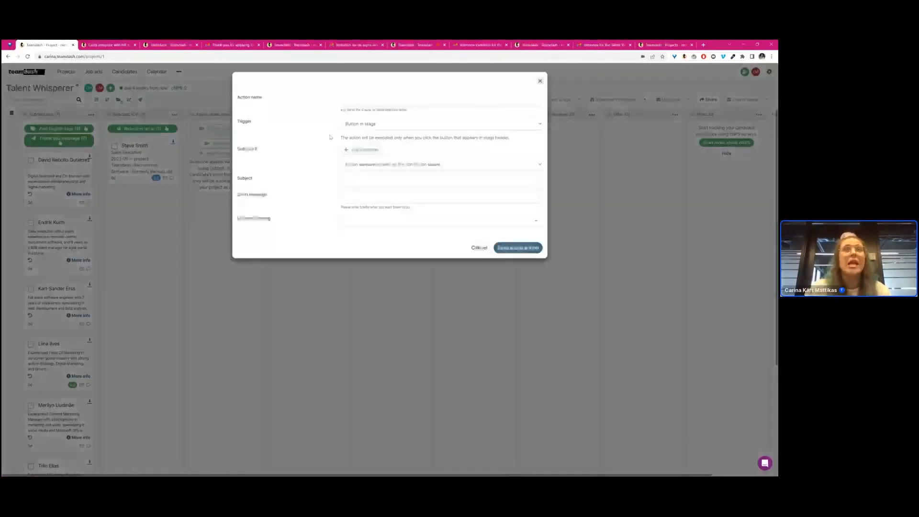
Name the ping action "Check async video responses - ping HM"
click(387, 101)
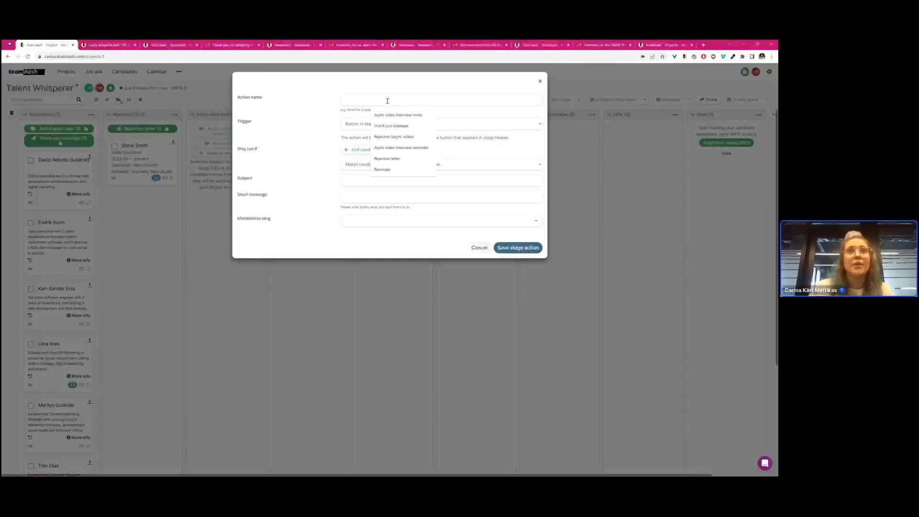
click(315, 118)
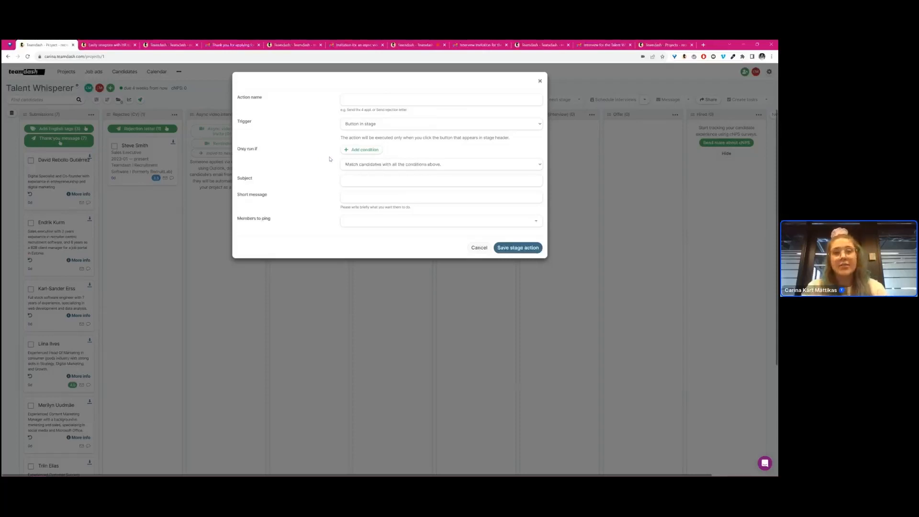
click(380, 102)
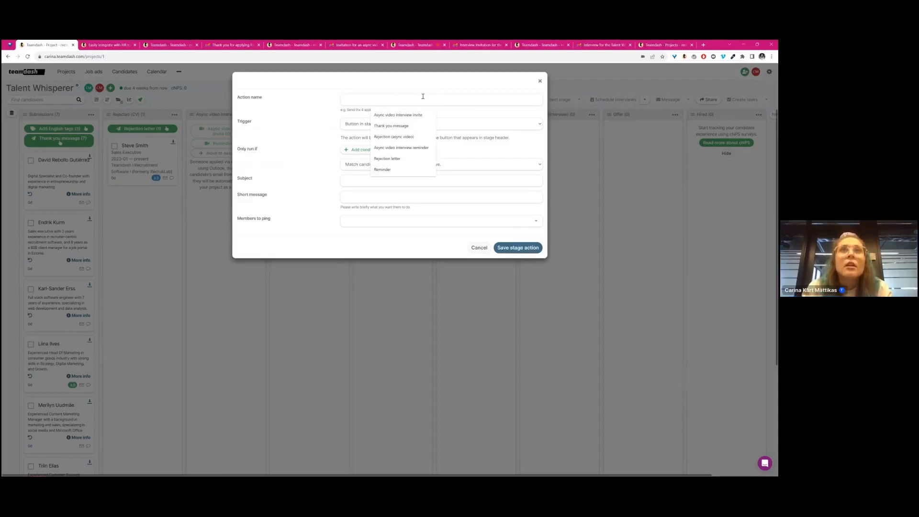
click(308, 126)
click(395, 98)
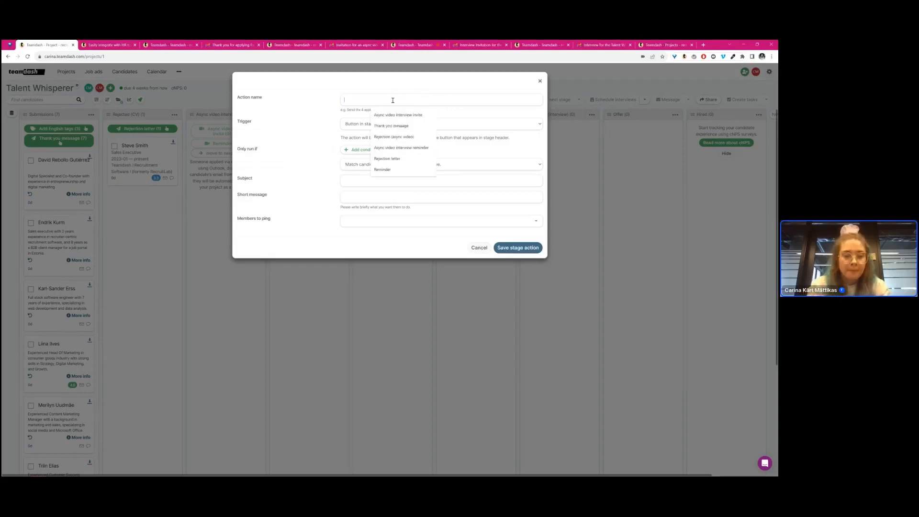
text(Check as)
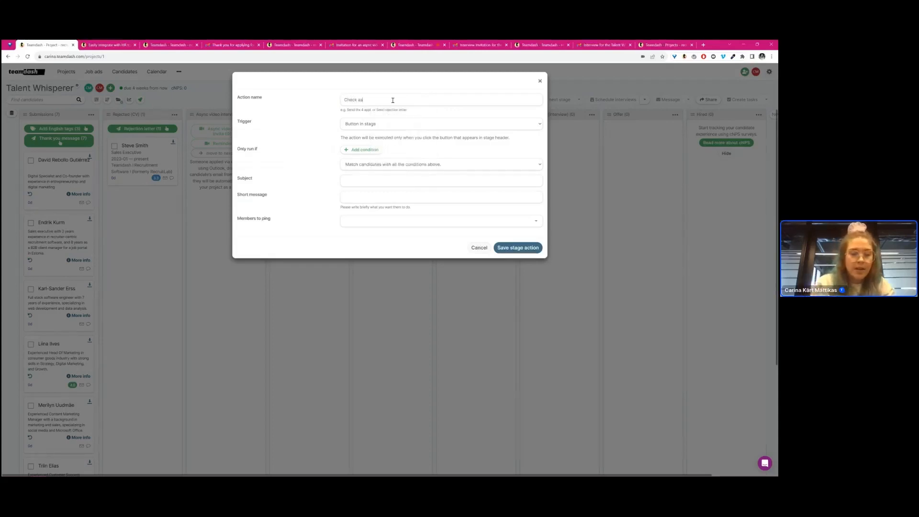
text(ync video)
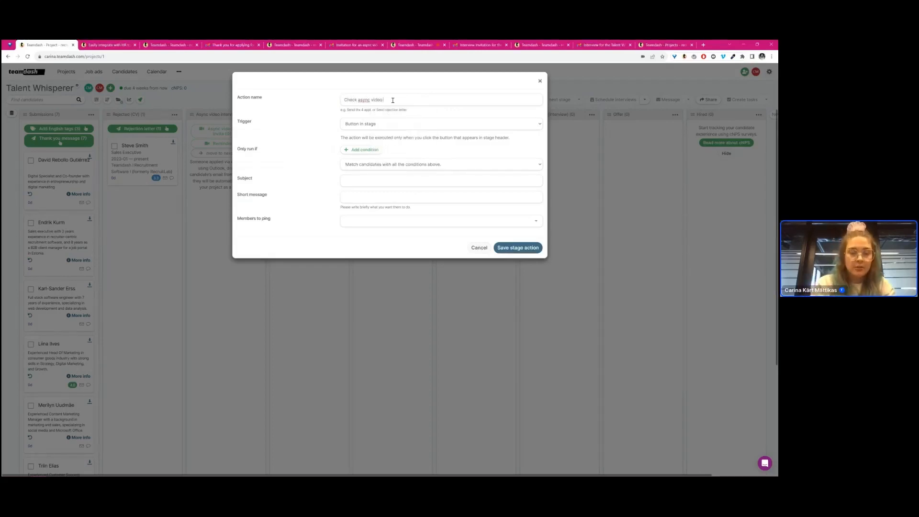
text( responses)
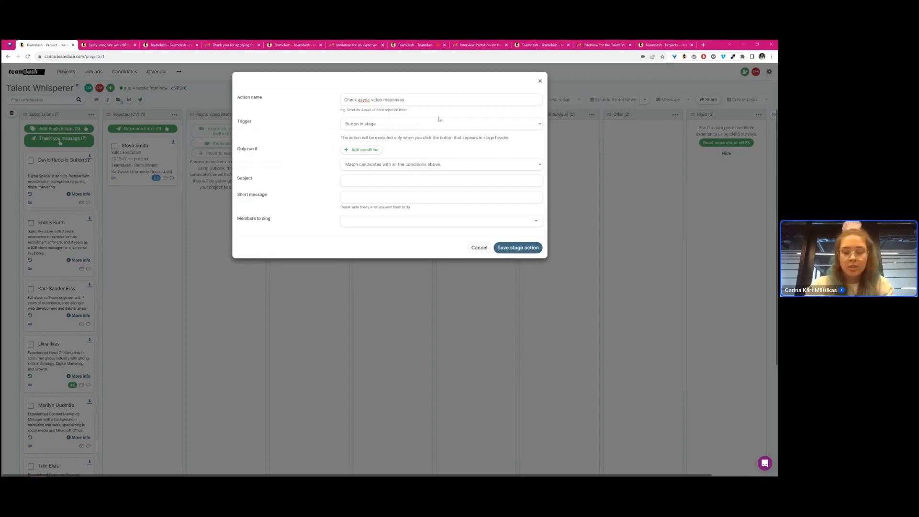
text( - ping HM)
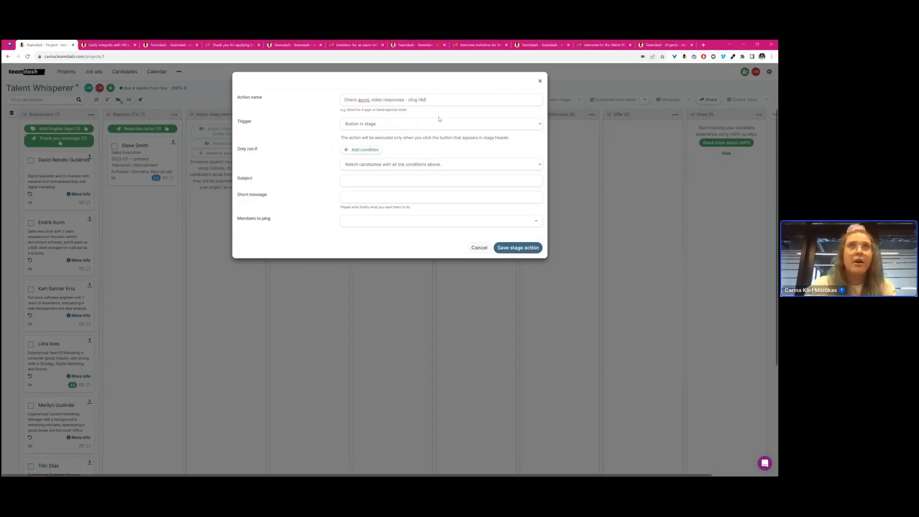
Set the ping action's trigger to "Automatic - after time in stage" with a delay of 15 minutes
click(401, 127)
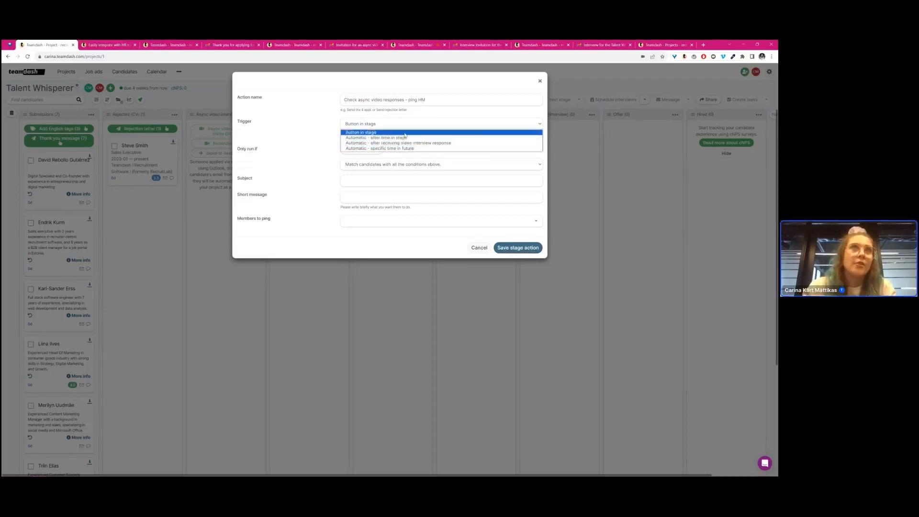
click(409, 137)
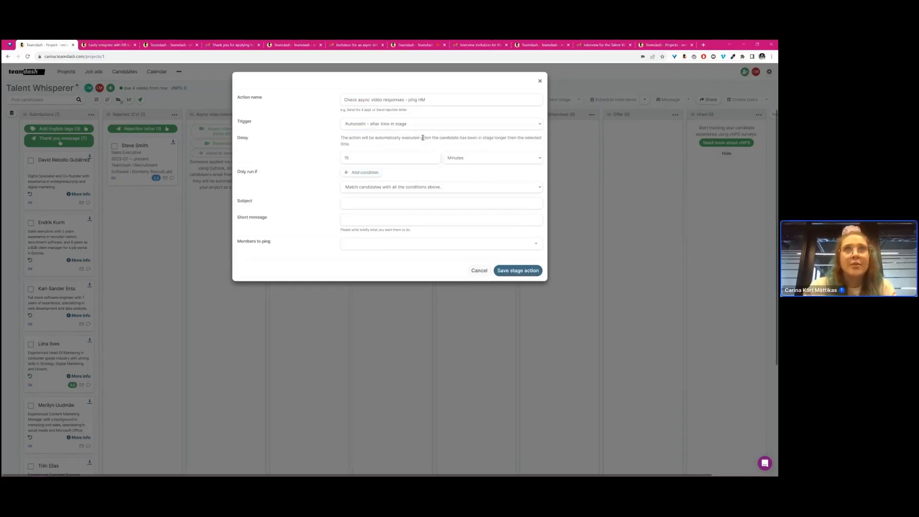
click(409, 159)
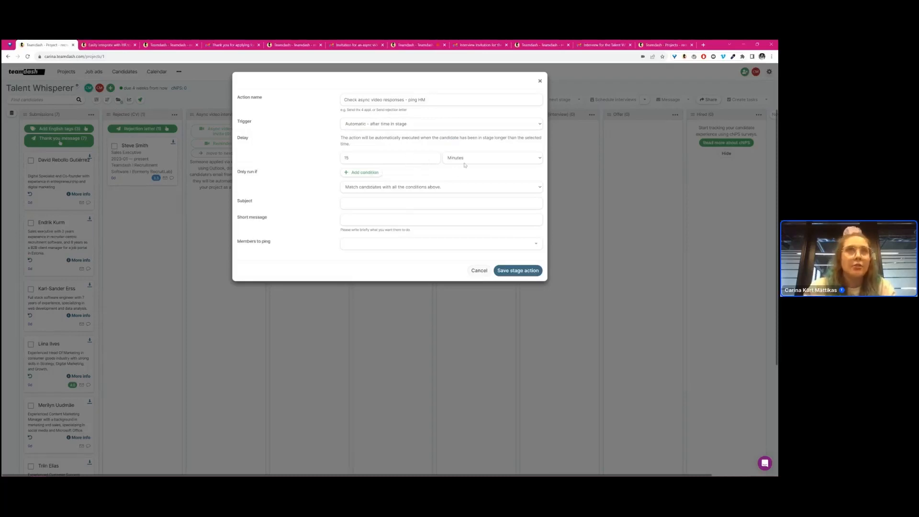
Enter the ping's subject "Check video response" and the short message "Hi, can you please take a look at the response?"
click(405, 201)
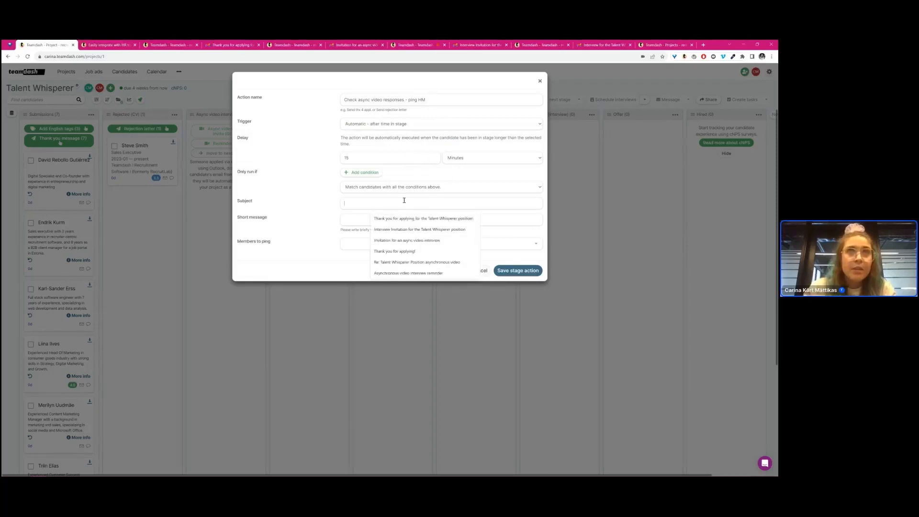
click(280, 212)
click(390, 203)
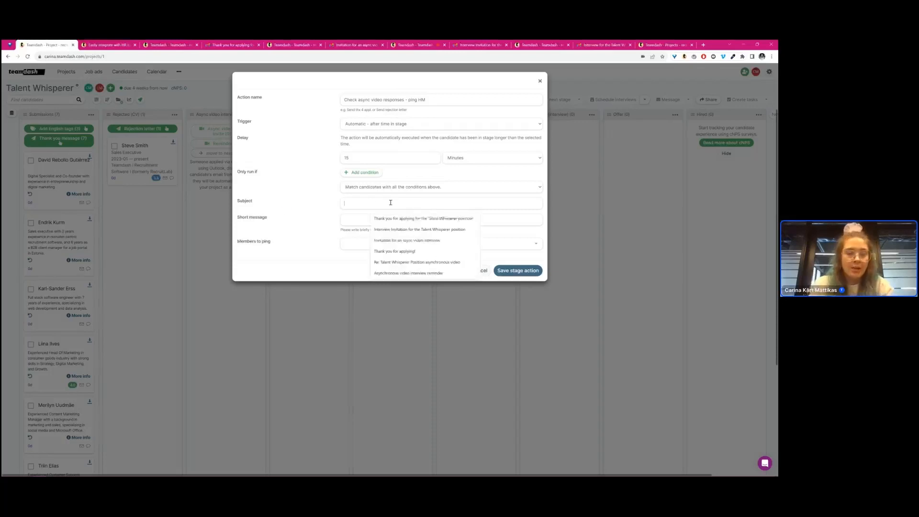
text(Video respon)
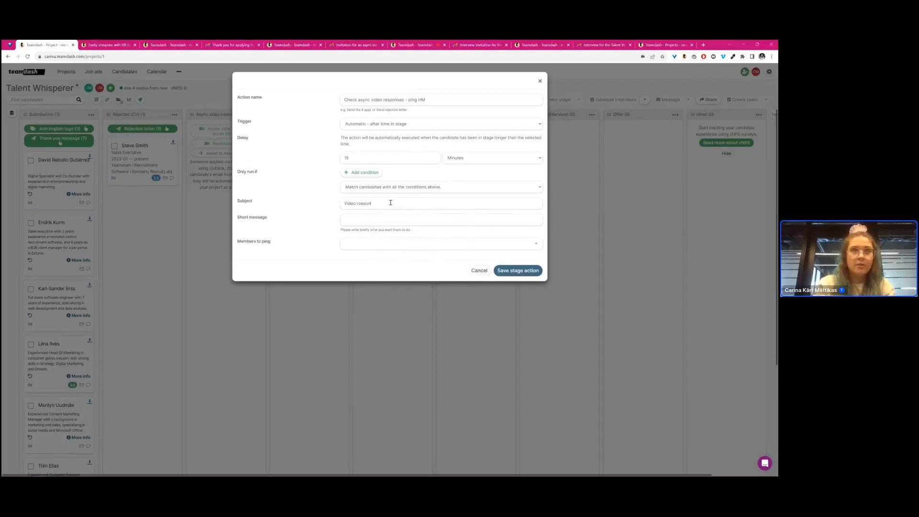
text(Check )
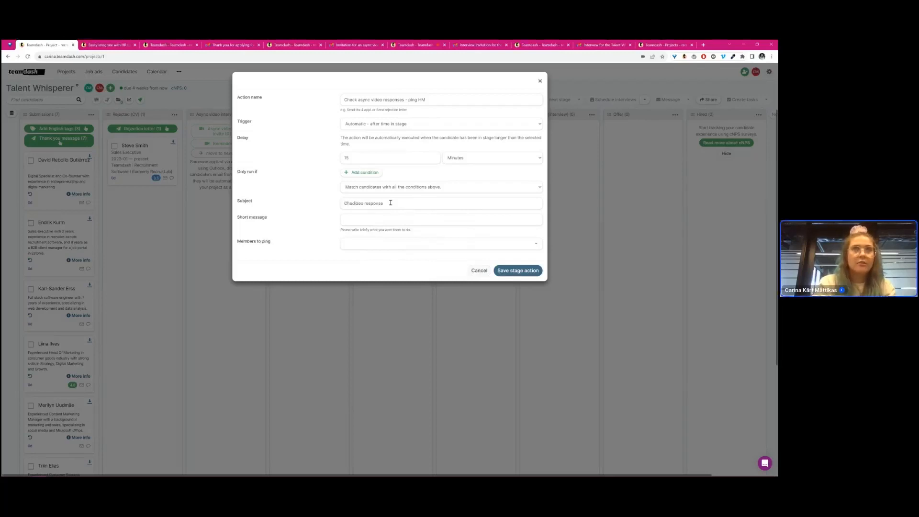
text(v)
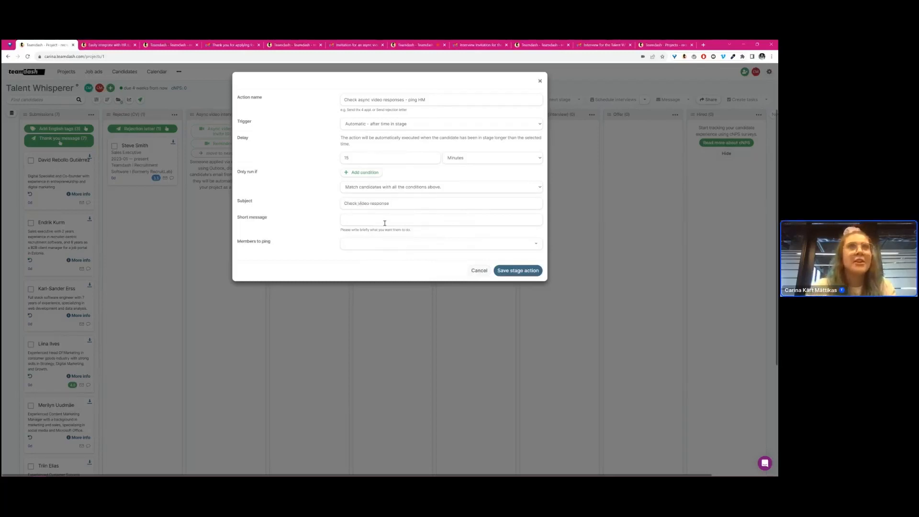
click(374, 217)
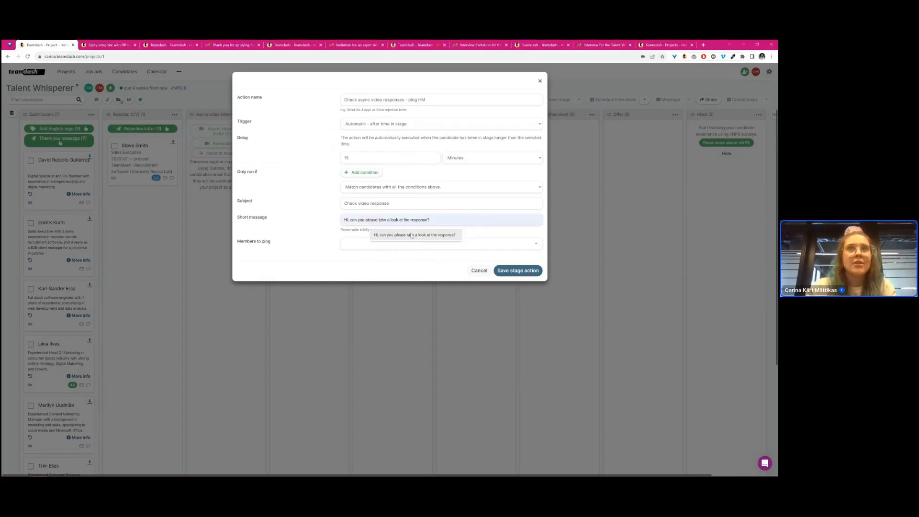
click(414, 235)
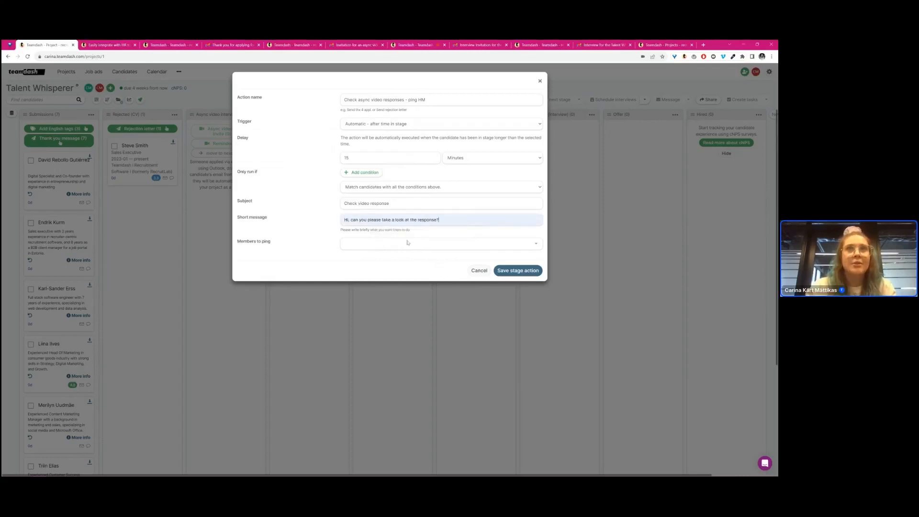
Choose the first listed team member as the one to ping and save the stage action
click(435, 244)
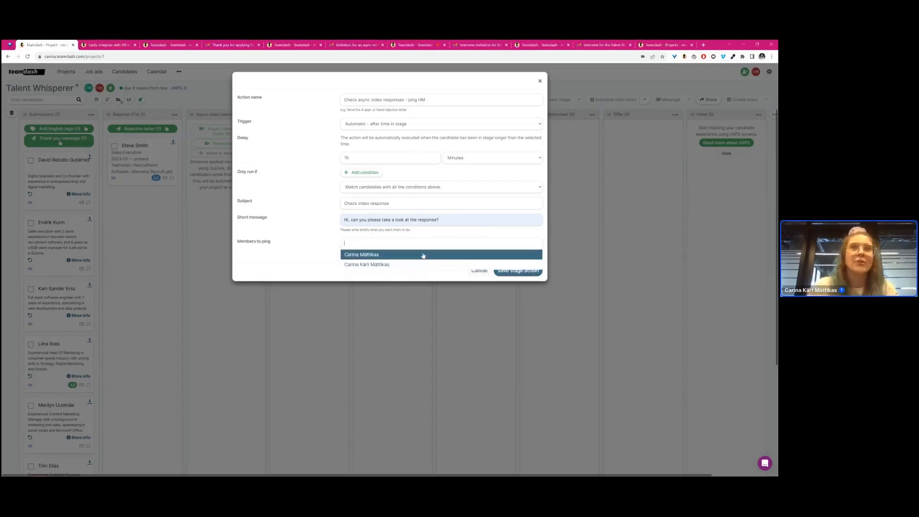
click(423, 255)
click(288, 236)
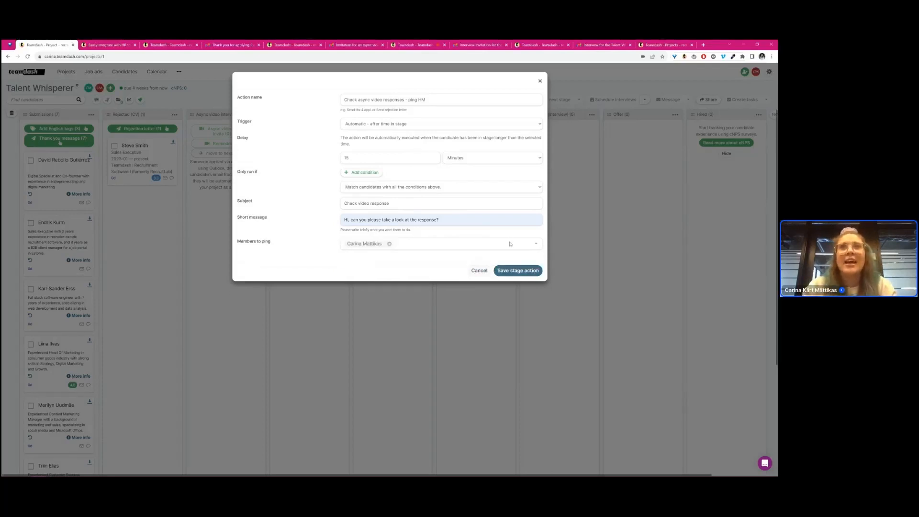
click(520, 271)
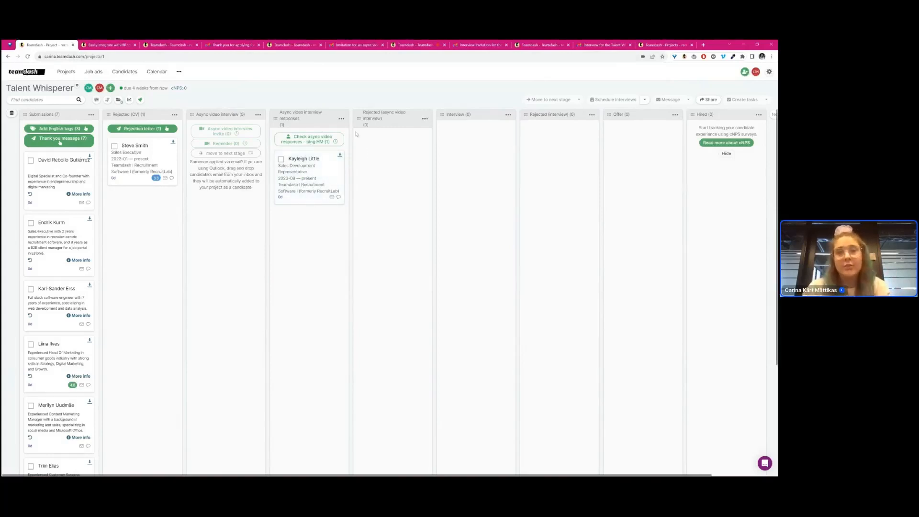
Add an automatic message action named "Rejection letter" to the Rejected (async video interview) stage
click(426, 119)
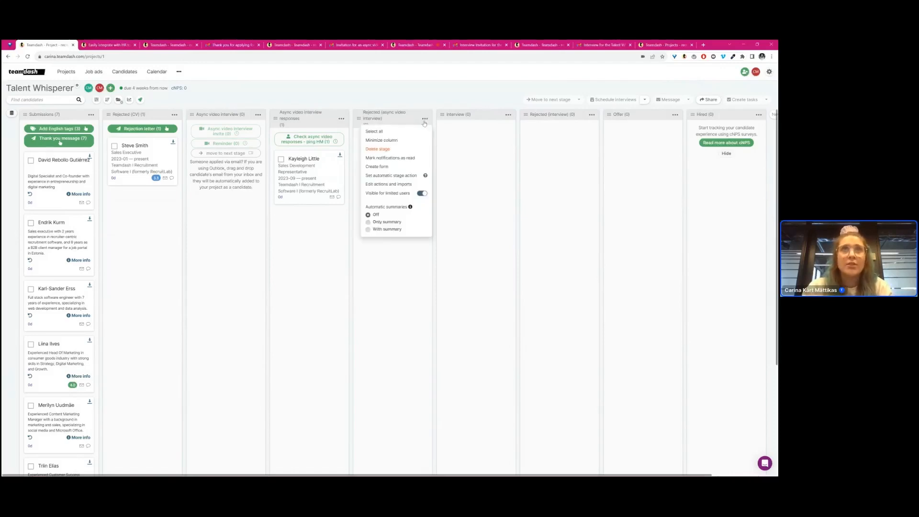
click(393, 176)
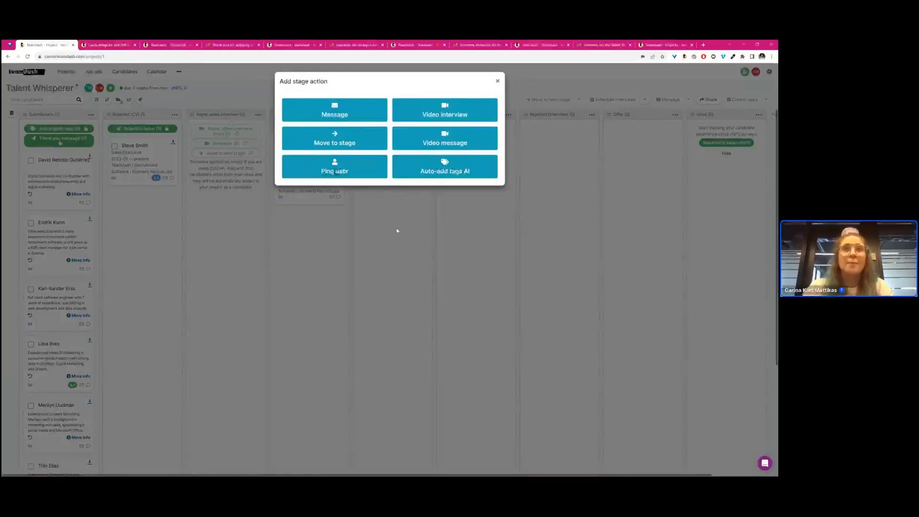
click(361, 110)
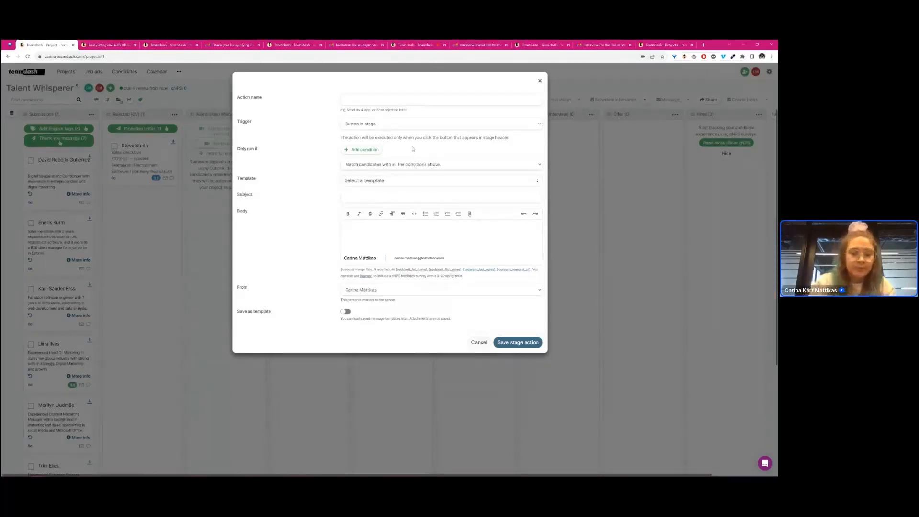
click(390, 98)
text(Reject)
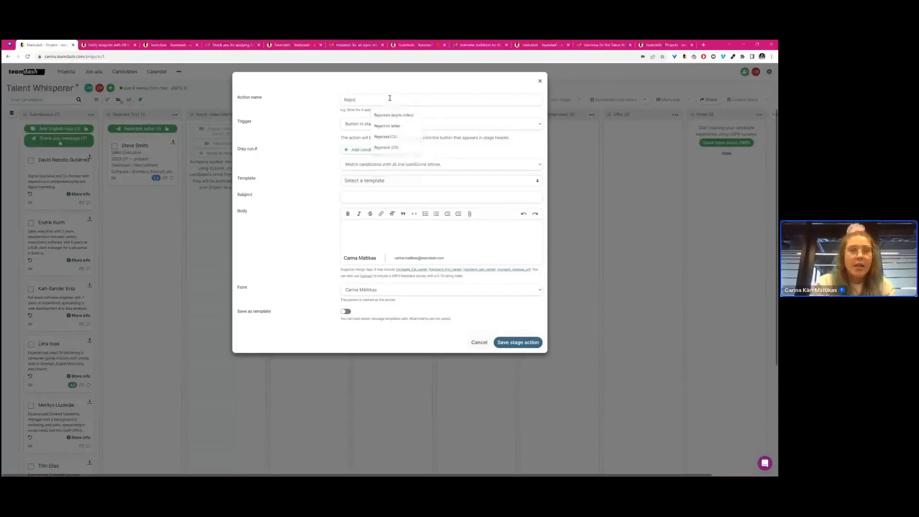
key(BackSpace)
key(BackSpace)
text(ction)
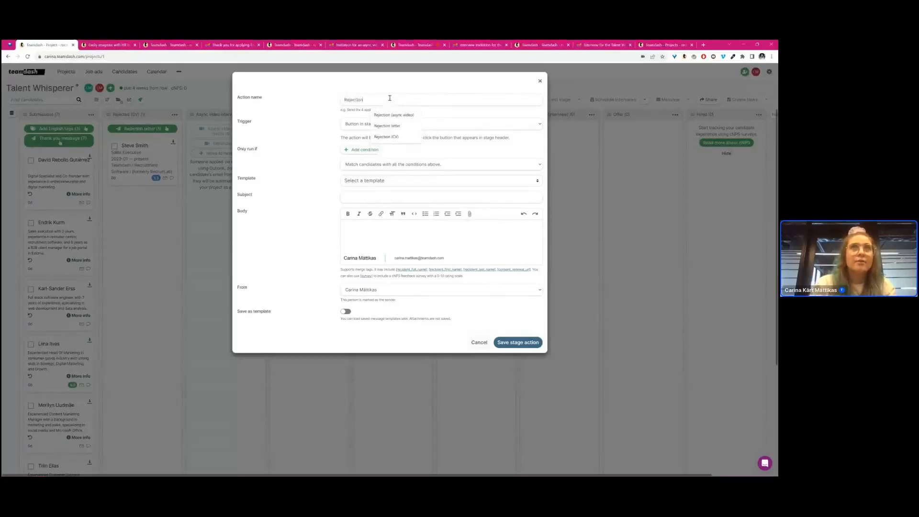
text( letter)
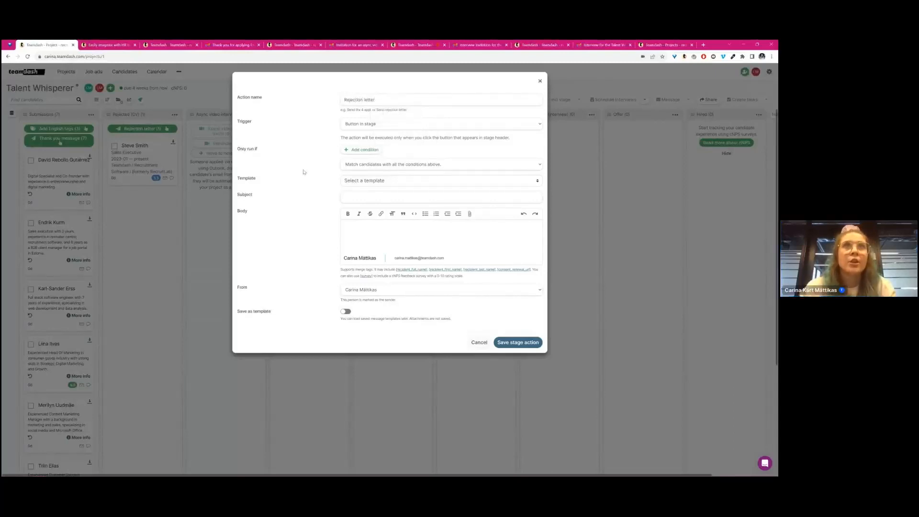
Set the rejection letter's trigger to "Automatic - after time in stage" with a 15-minute delay
click(363, 126)
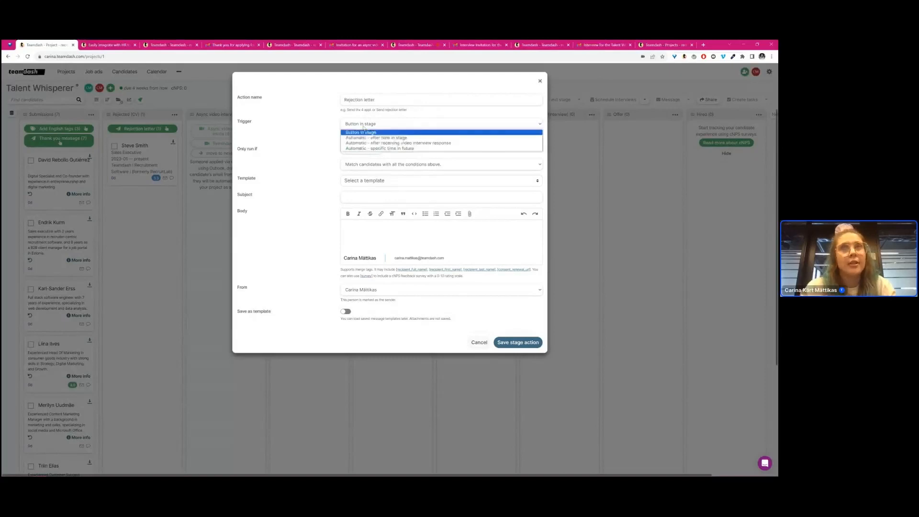
click(418, 137)
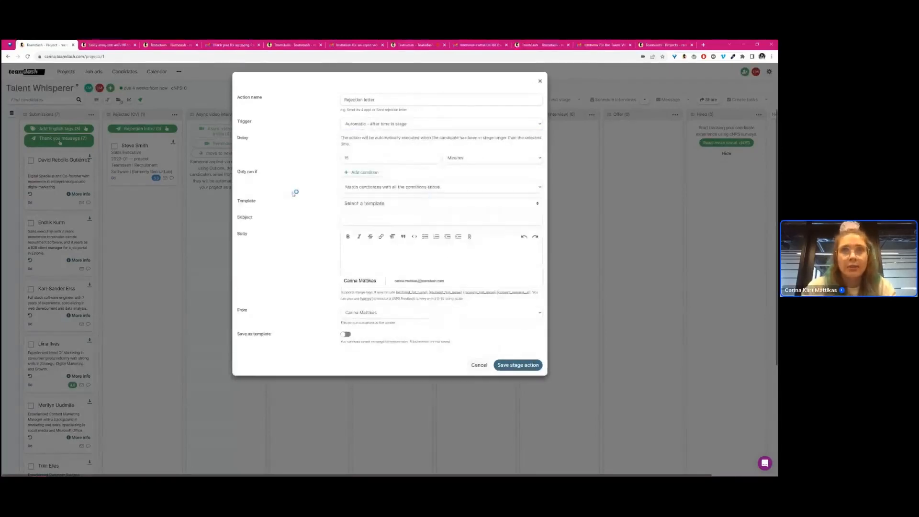
click(399, 220)
click(318, 222)
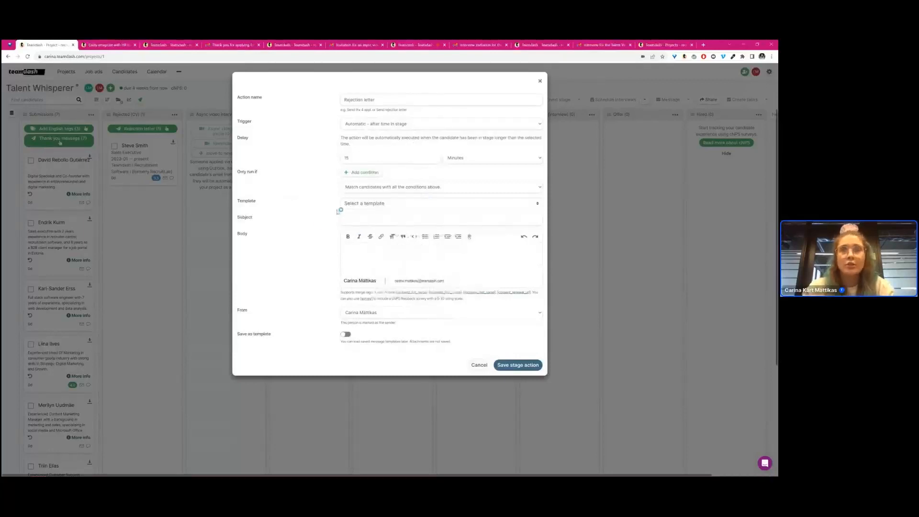
Fill the rejection letter from the "Rejection (async video)" template, review its text and save the stage action
click(381, 204)
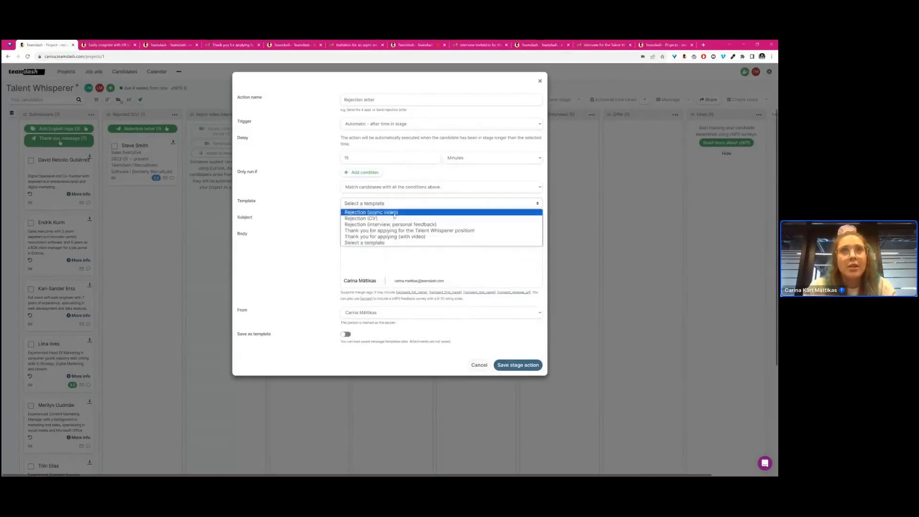
click(394, 213)
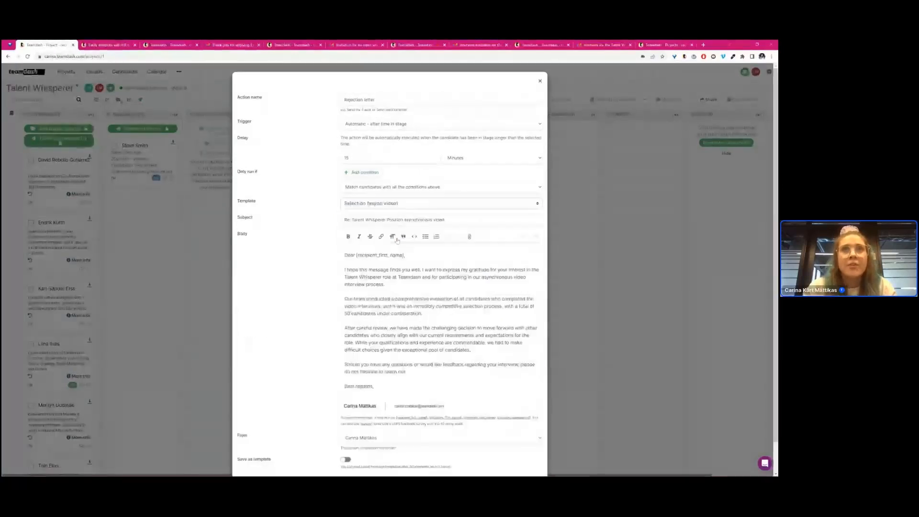
scroll(397, 288, down, 2)
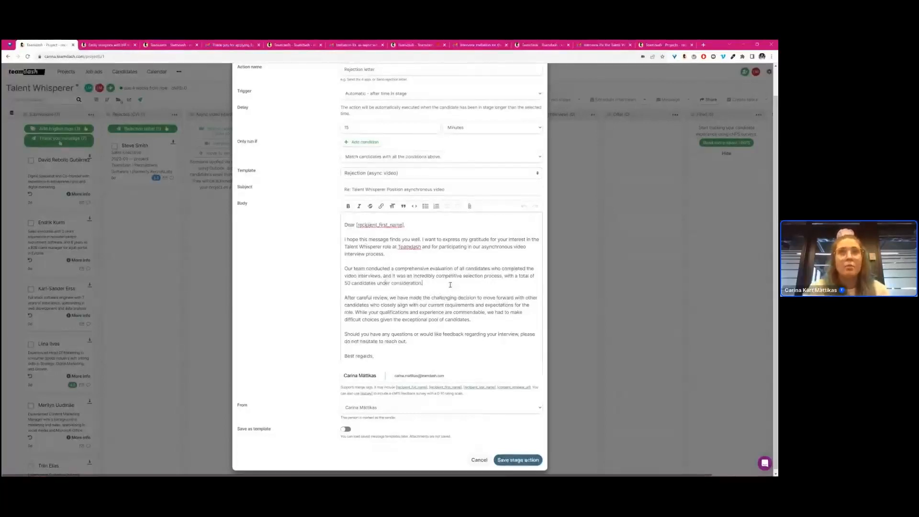
click(480, 319)
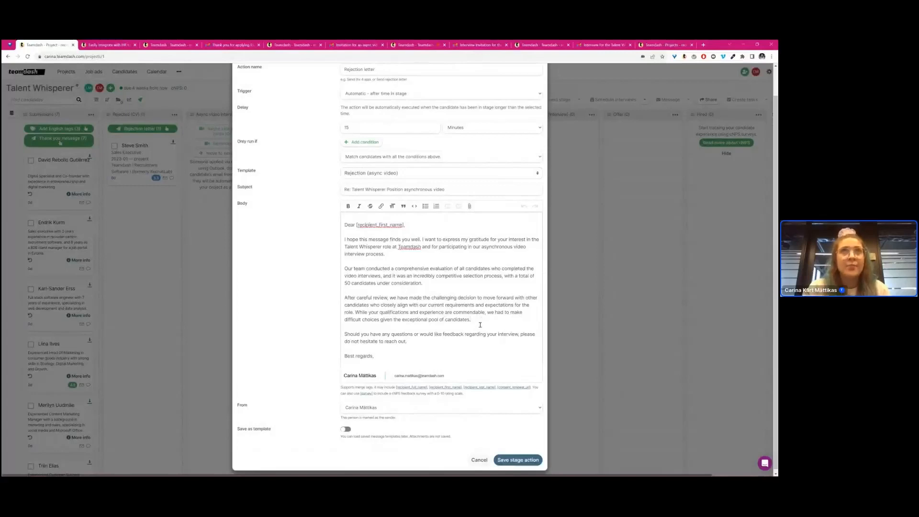
scroll(472, 326, up, 1)
scroll(470, 322, down, 1)
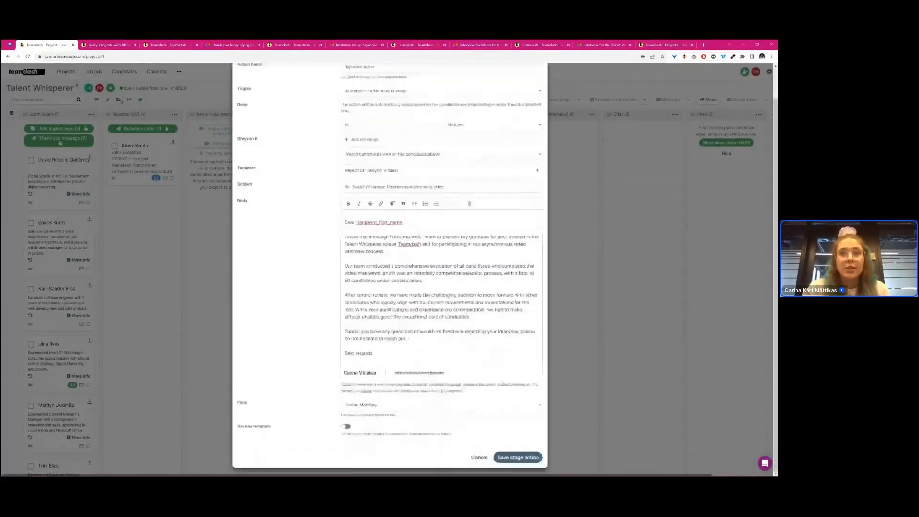
click(525, 458)
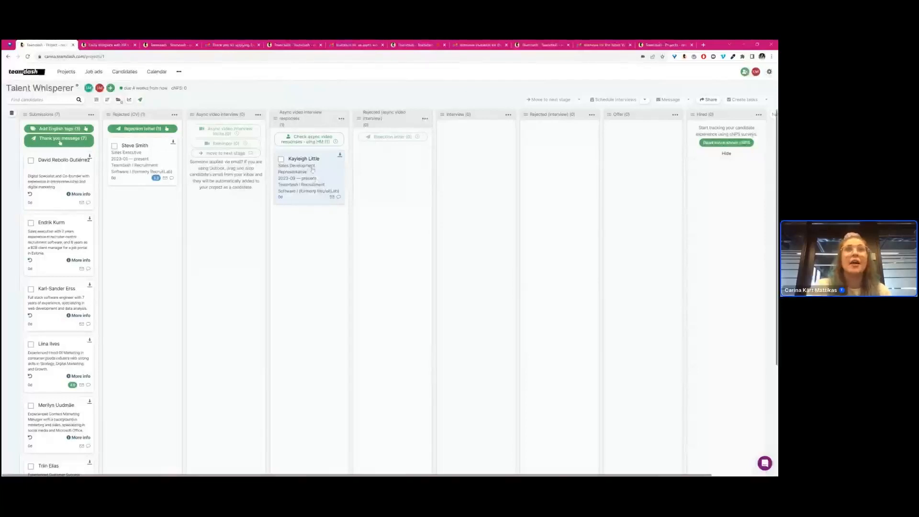
Move the candidate in Async video interview responses and the first candidate in Submissions to the Interview stage
drag(309, 169, 478, 139)
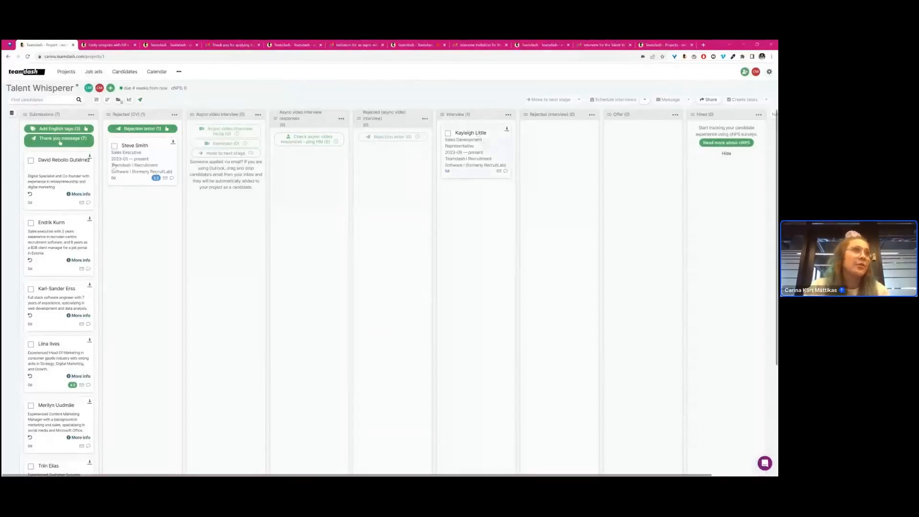
drag(59, 165, 472, 184)
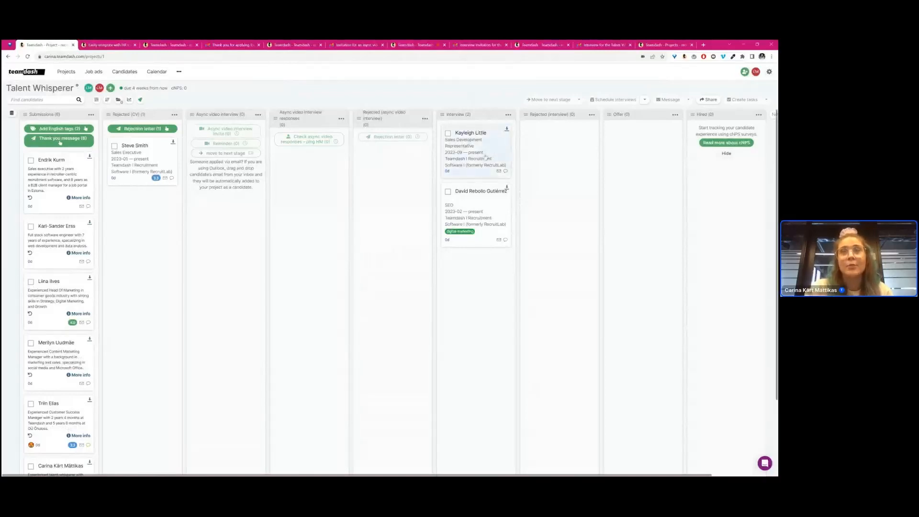
Schedule an interview for the first Interview candidate, offering 45-minute slots on Wednesday 27 at 13:00, Thursday 28 at 14:00 and Friday 29 at 10:00
click(448, 134)
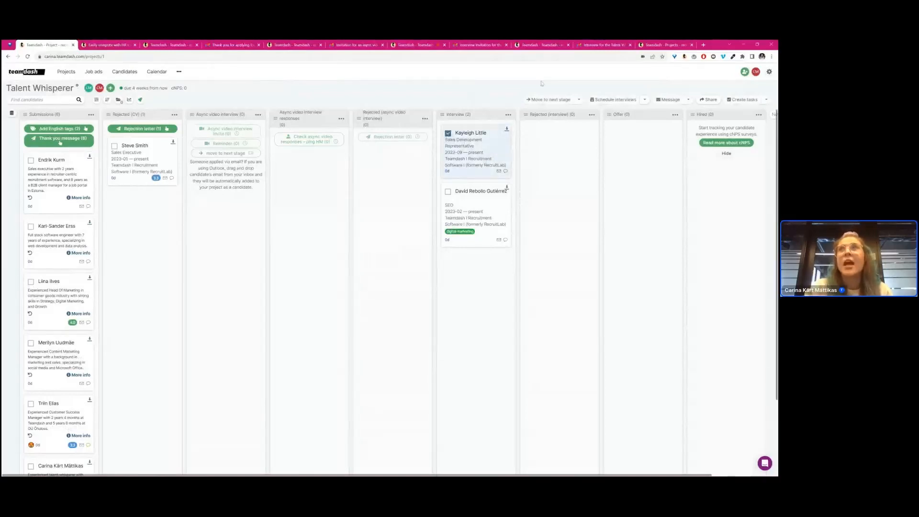
click(617, 100)
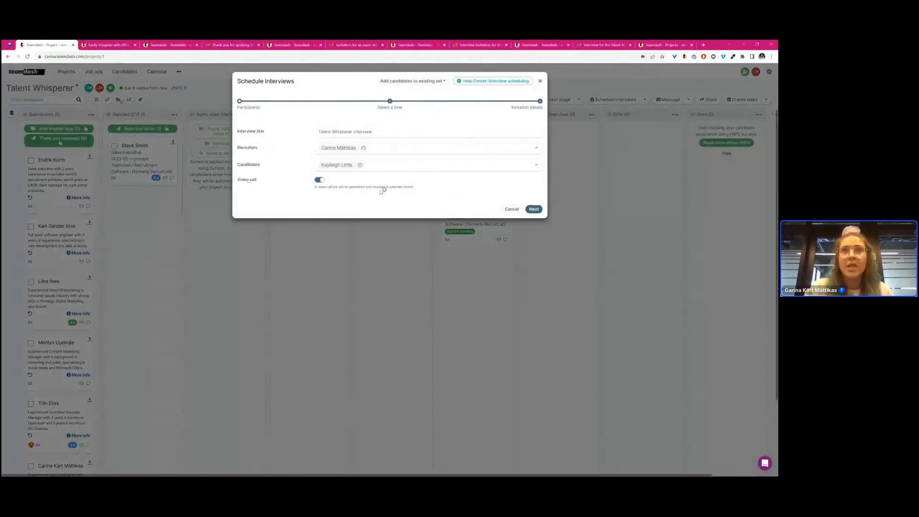
click(534, 209)
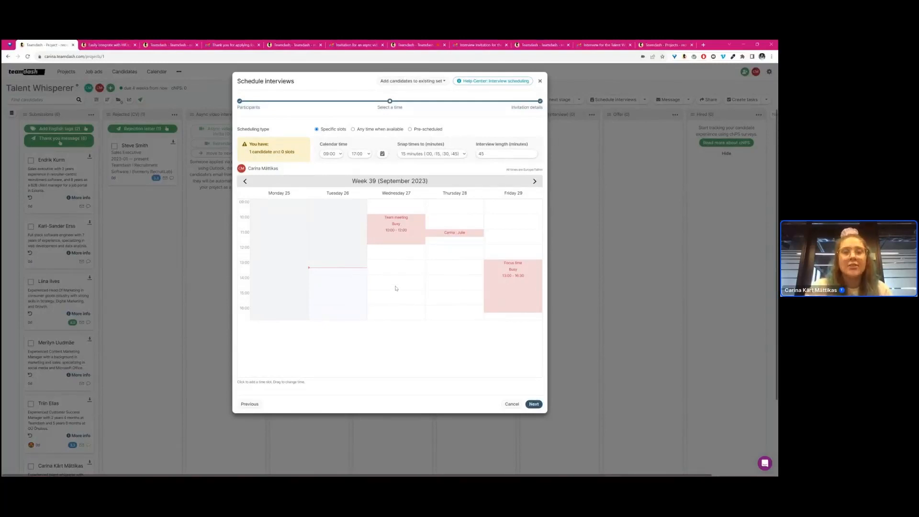
click(403, 266)
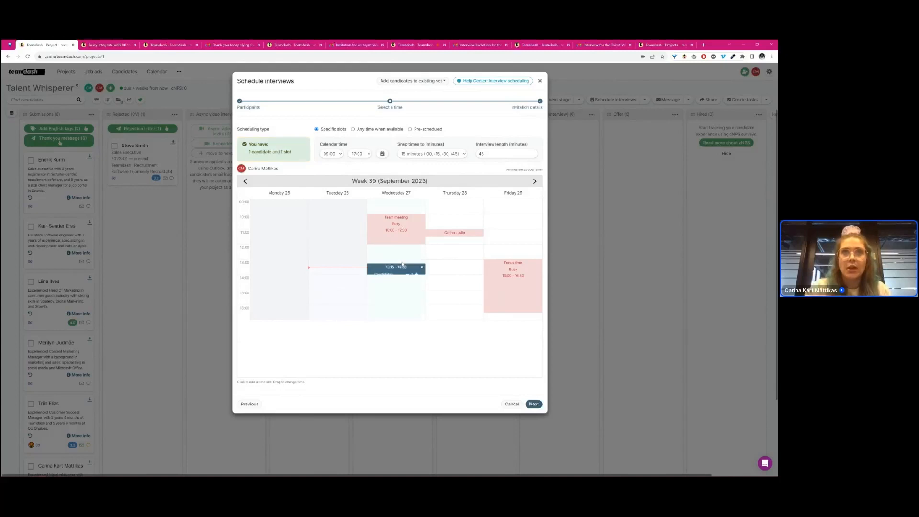
drag(410, 269, 410, 261)
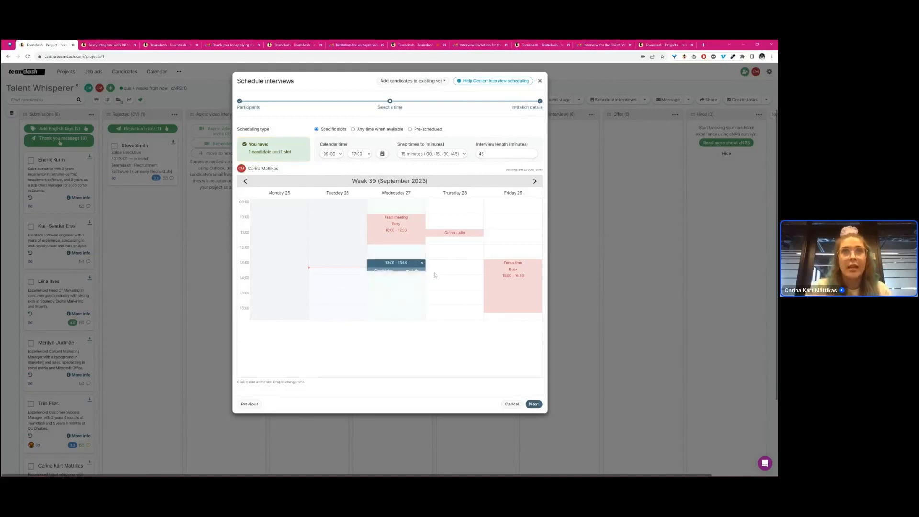
click(453, 281)
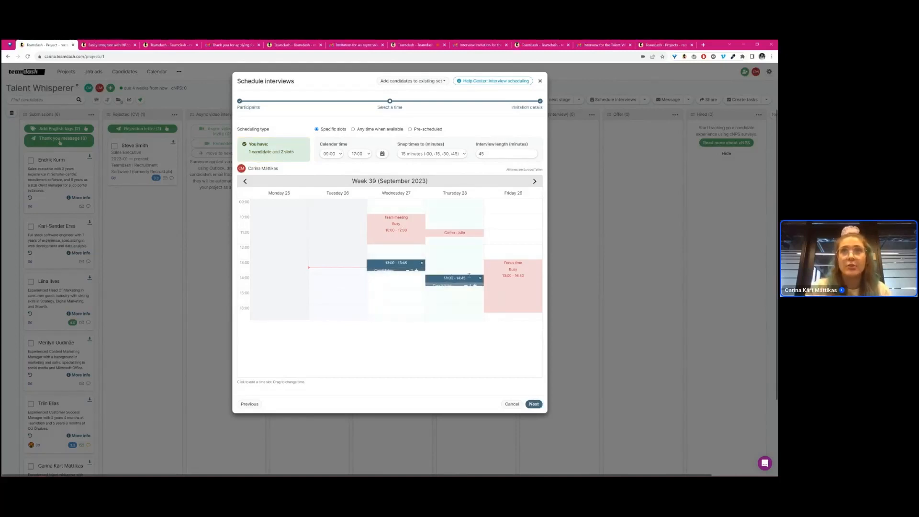
click(517, 219)
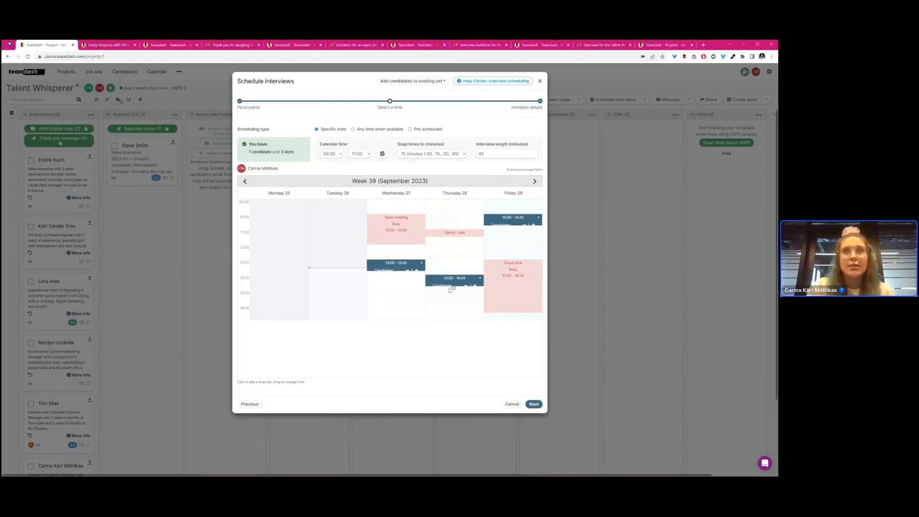
Look at the "Any time when available" and "Pre-scheduled" scheduling types, and return to "Specific slots"
click(363, 129)
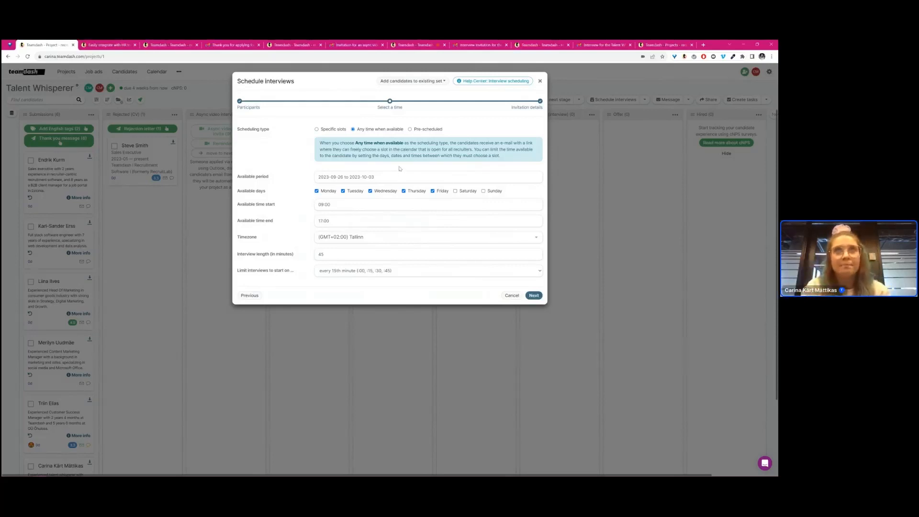
click(326, 129)
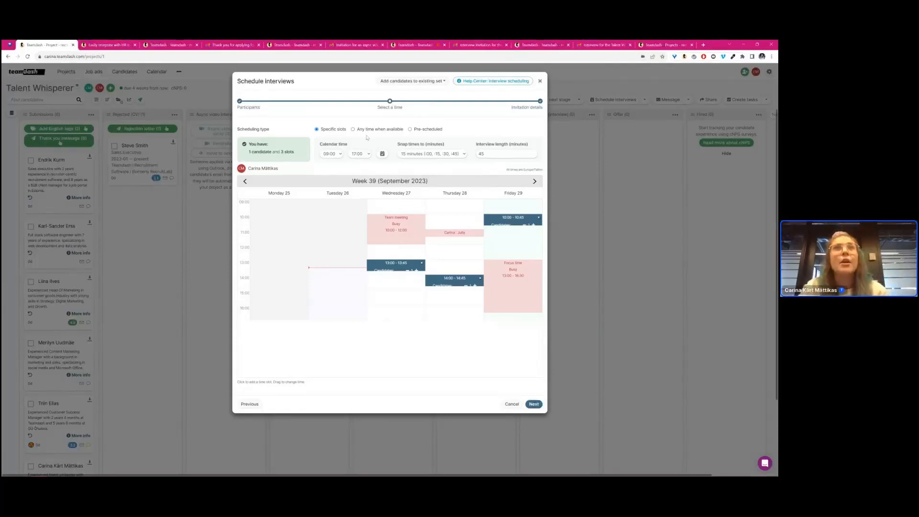
click(427, 129)
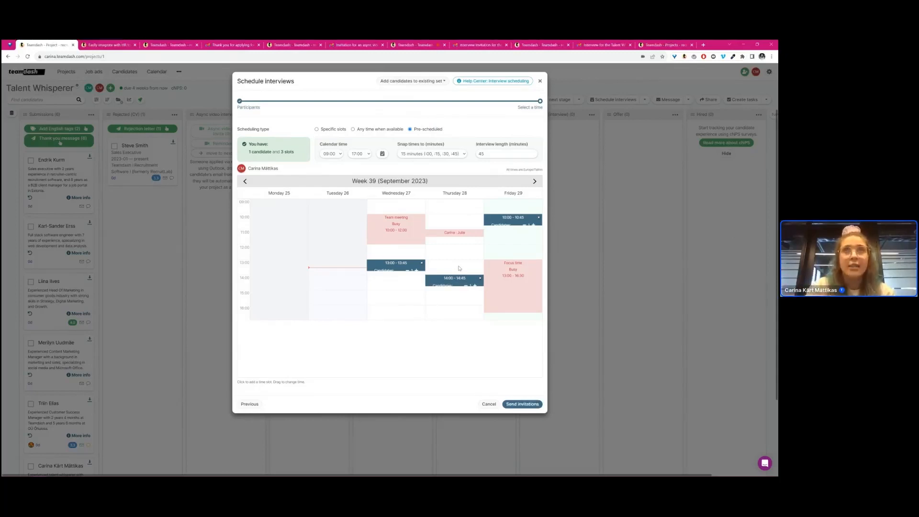
click(333, 130)
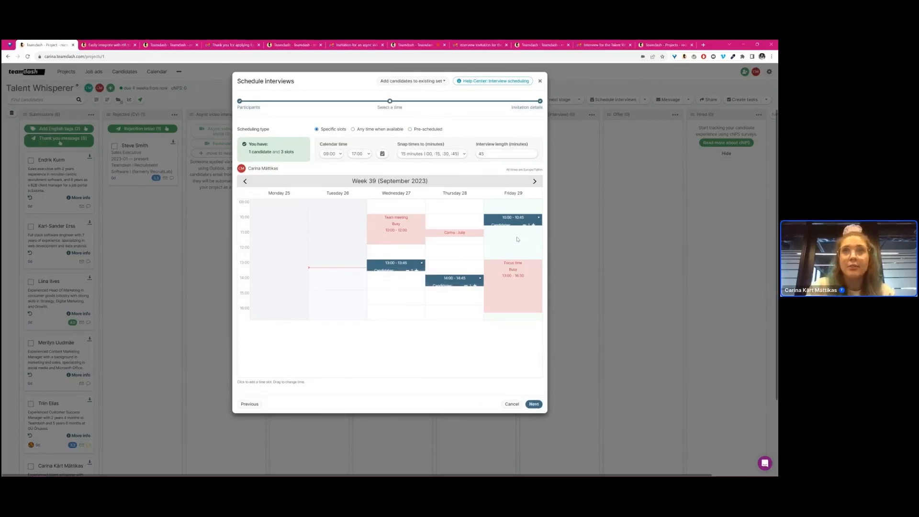
Proceed to the invitation details and apply the "Interview Invitation for the Talent Whisperer position" template
click(533, 404)
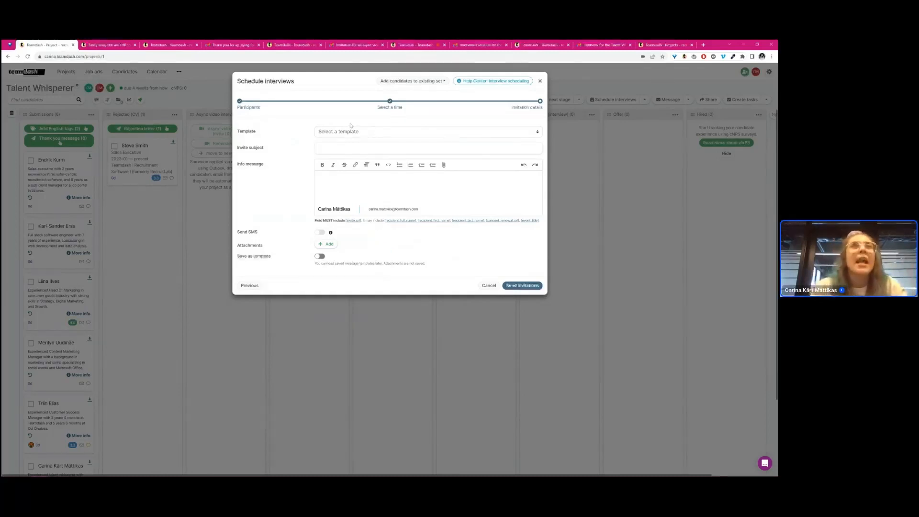
click(371, 133)
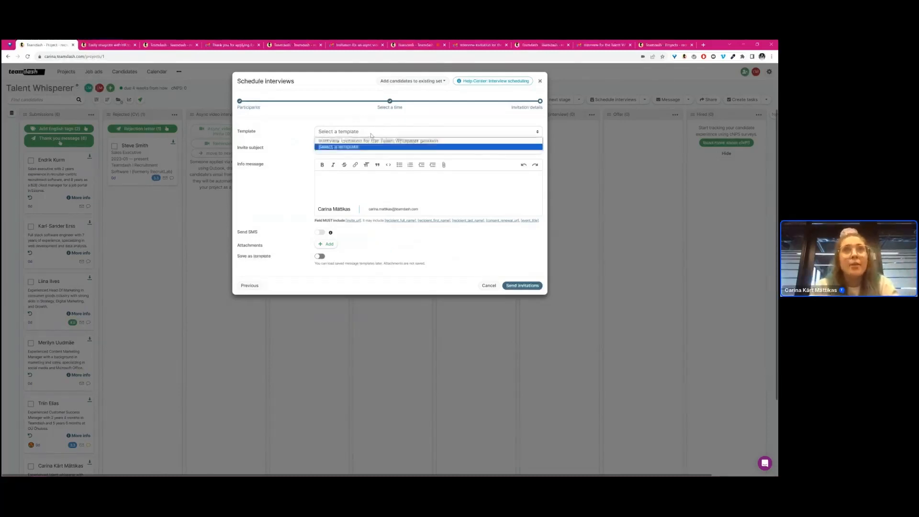
click(371, 141)
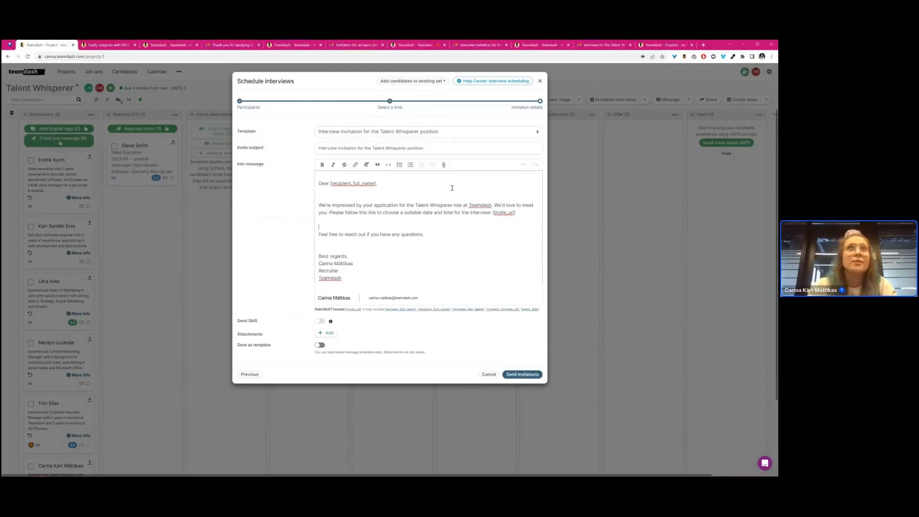
View the candidate's invitation email in Gmail and the interview time selection page, and return to the Talent Whisperer project in Teamdash
click(487, 46)
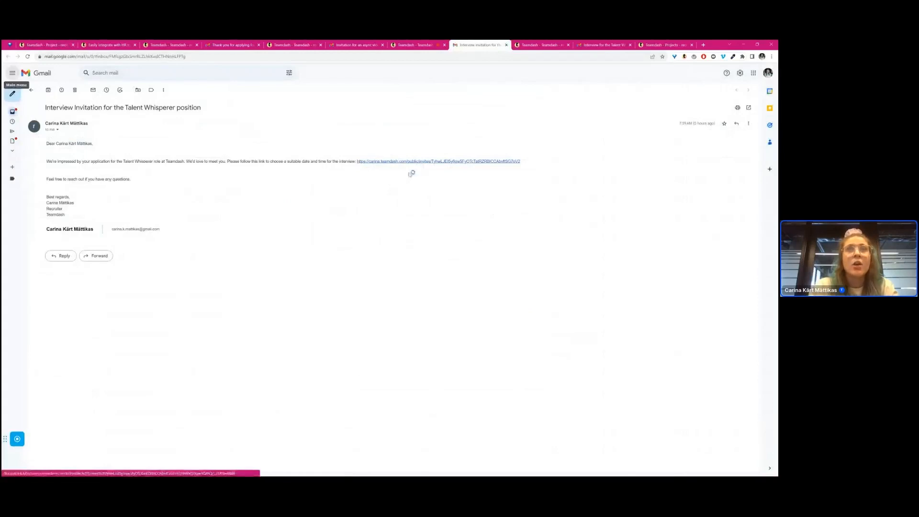
click(542, 44)
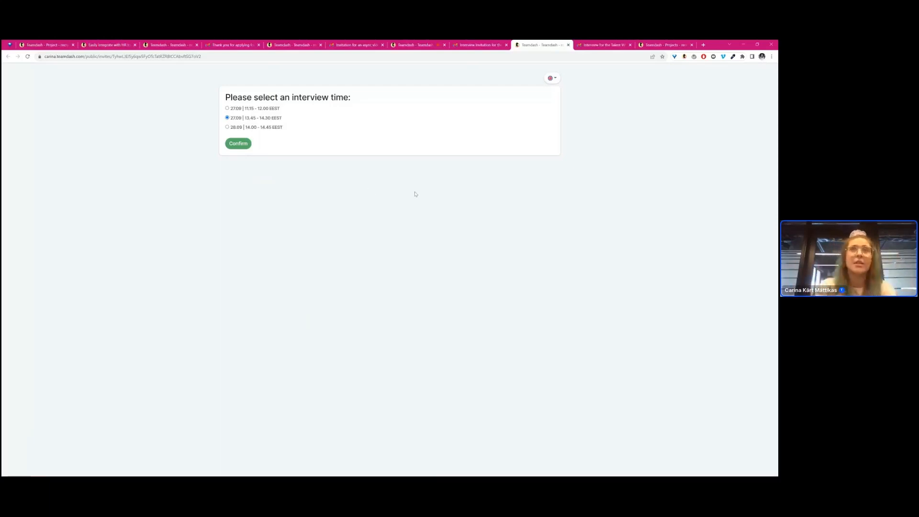
click(448, 46)
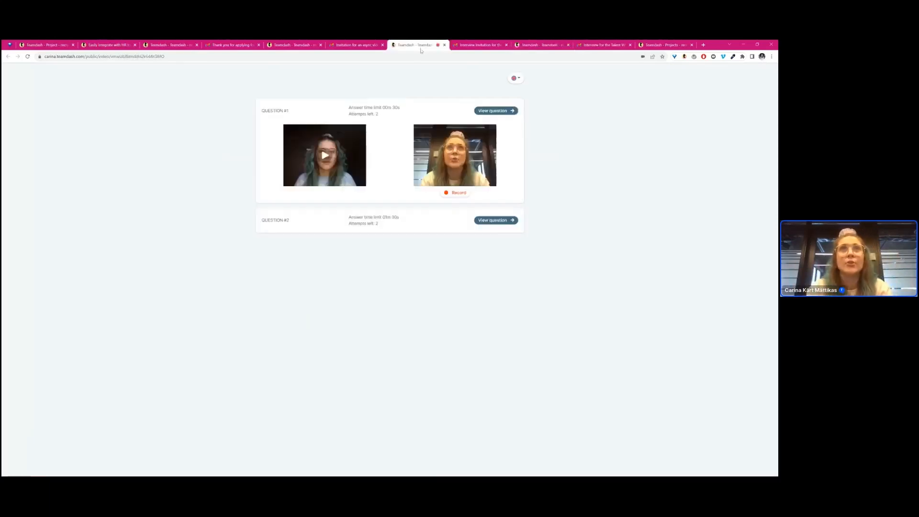
click(357, 46)
click(50, 45)
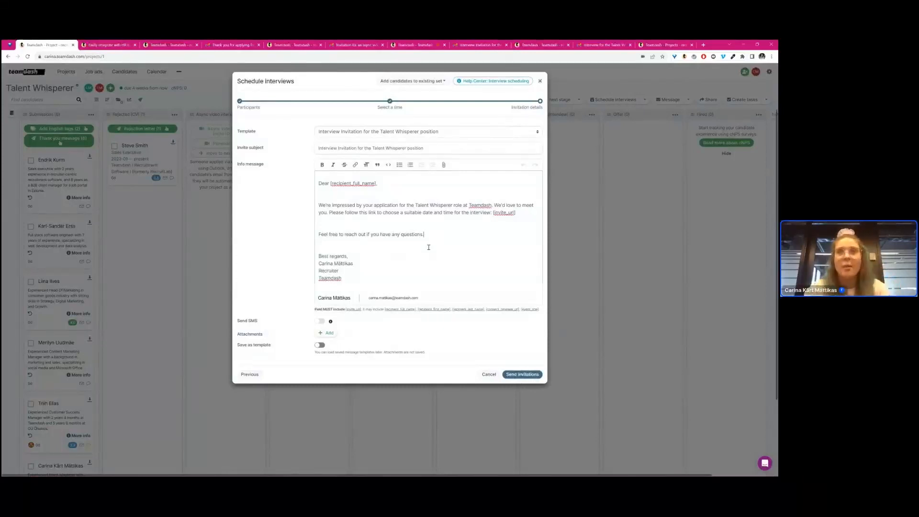
Close the interview scheduling form without sending the invitation and deselect the first Interview candidate
click(432, 245)
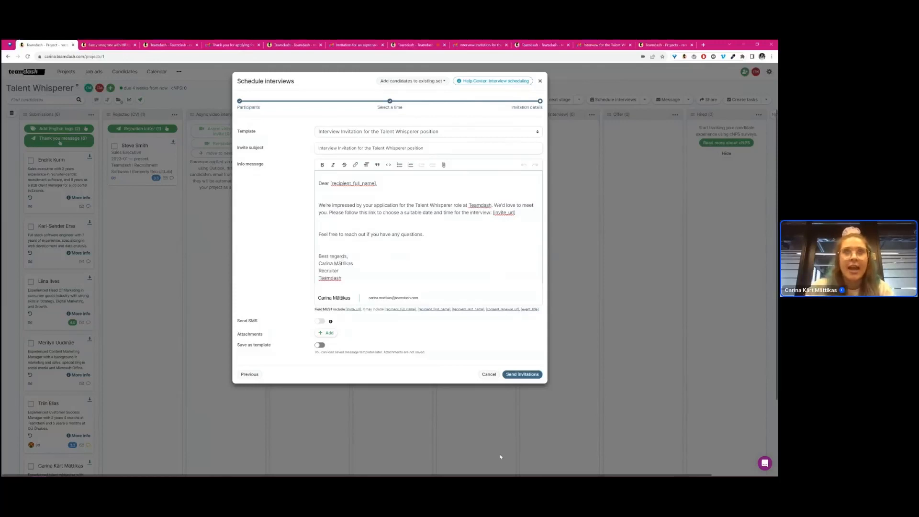
click(540, 82)
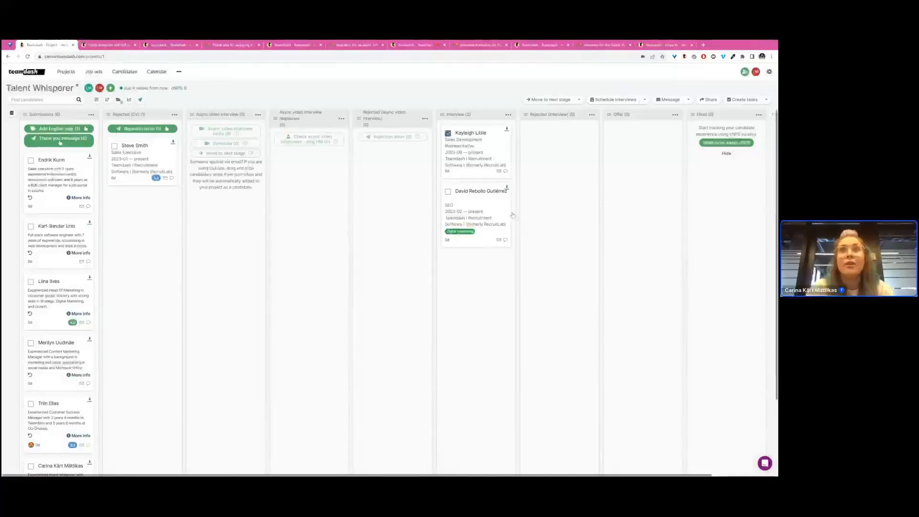
click(448, 134)
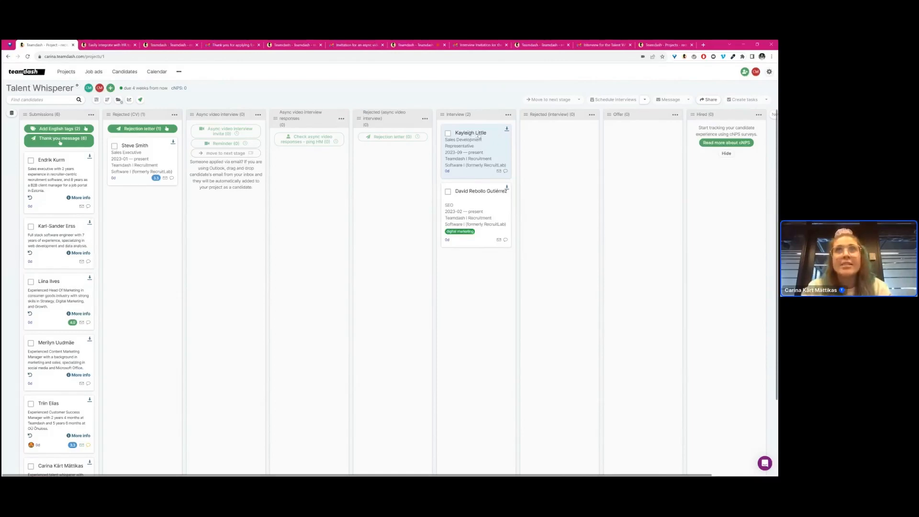
Score the first Interview candidate 4 for HR software experience, 3 for English, 4 for communication and 5 for telepathy skills, and save the scorecard
click(477, 137)
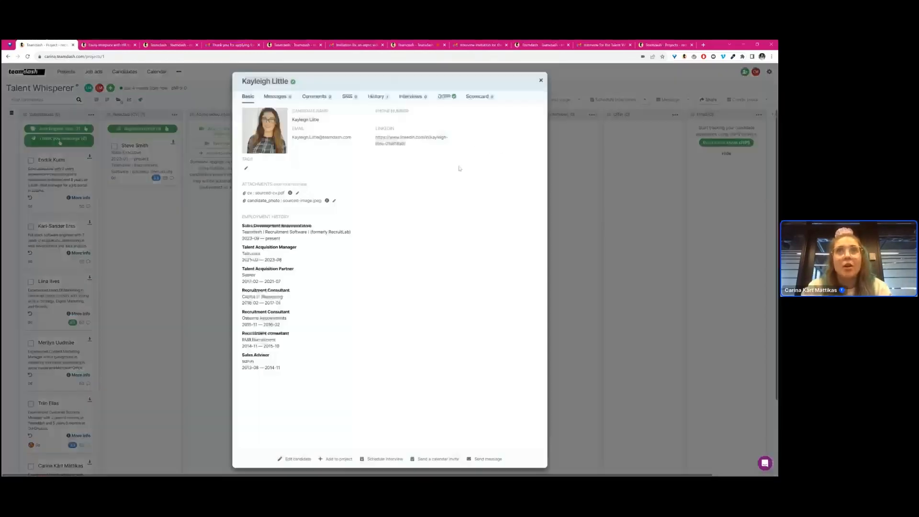
click(480, 98)
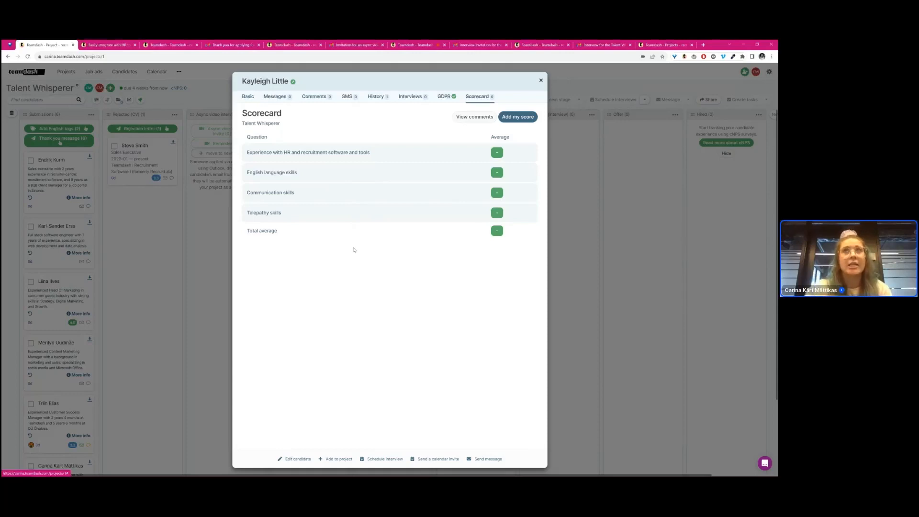
click(516, 119)
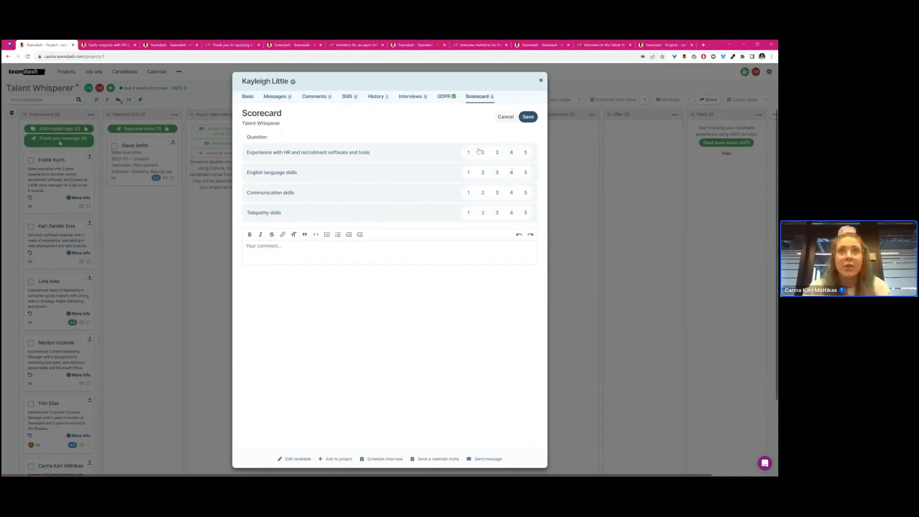
click(512, 152)
click(497, 173)
click(512, 194)
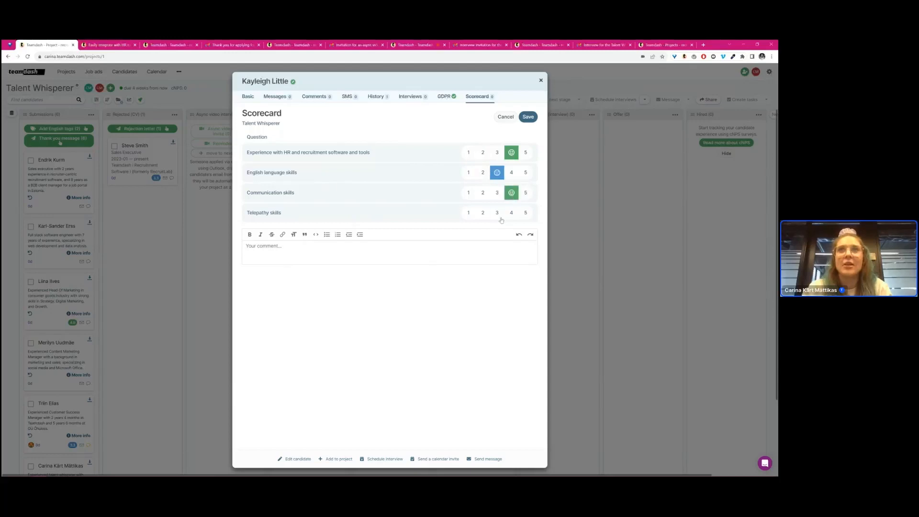
click(527, 214)
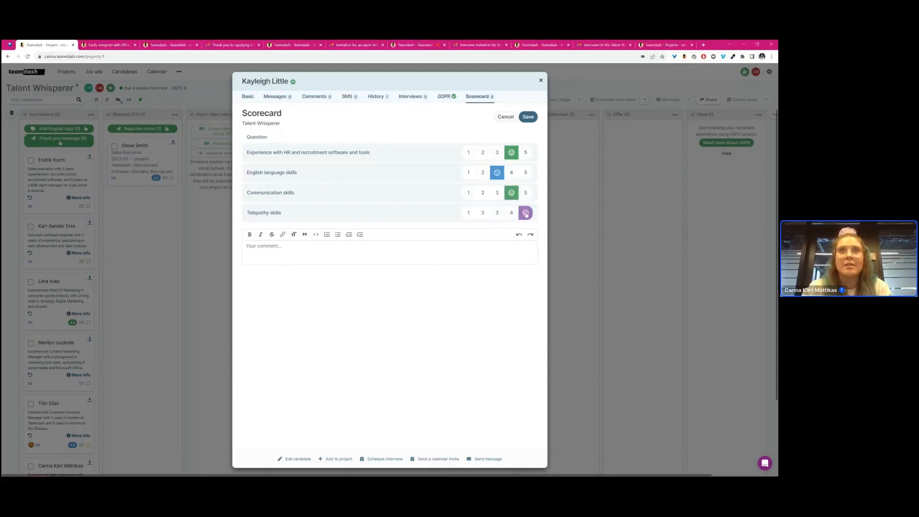
click(404, 254)
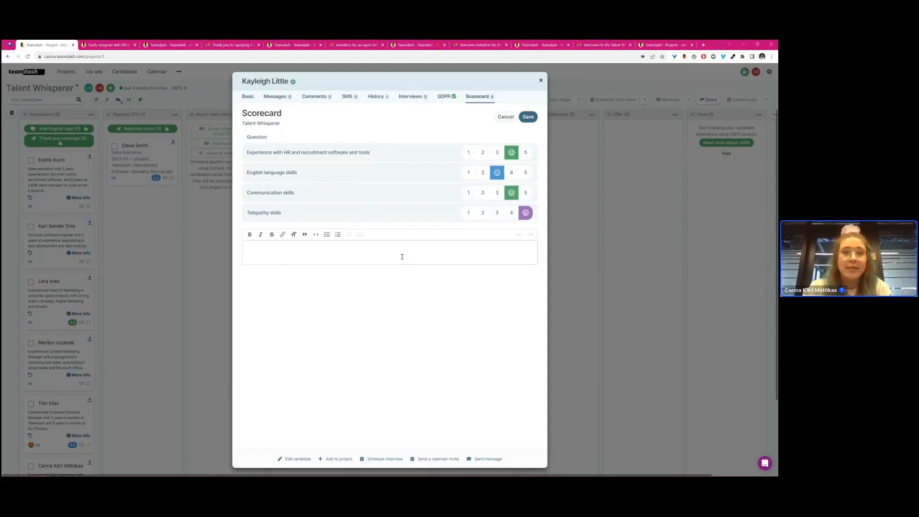
click(527, 117)
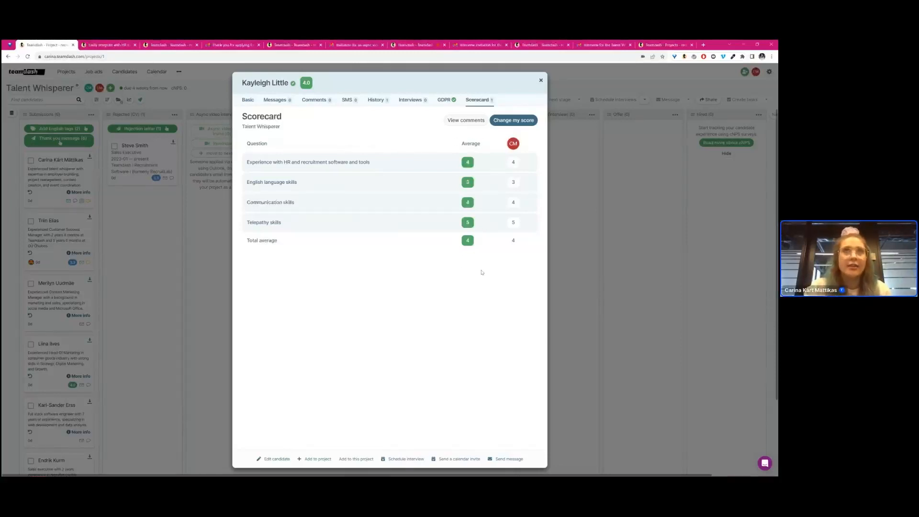
click(541, 81)
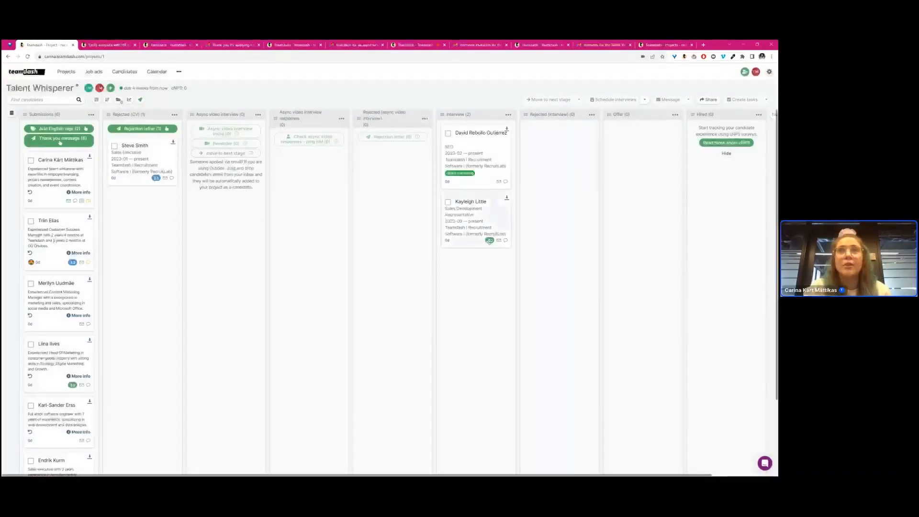
mouse_move(489, 242)
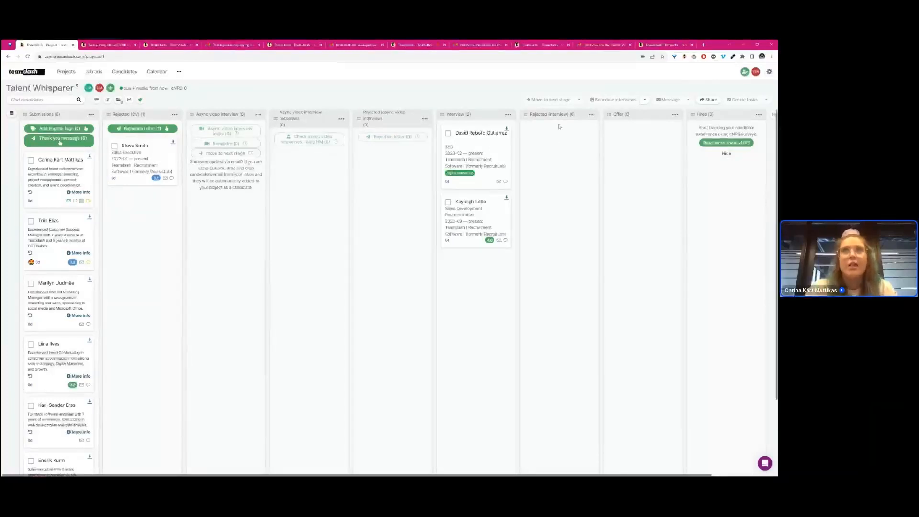
Start a message action for the Rejected (Interview) stage using the "Rejection (interview, personal feedback)" template
click(592, 116)
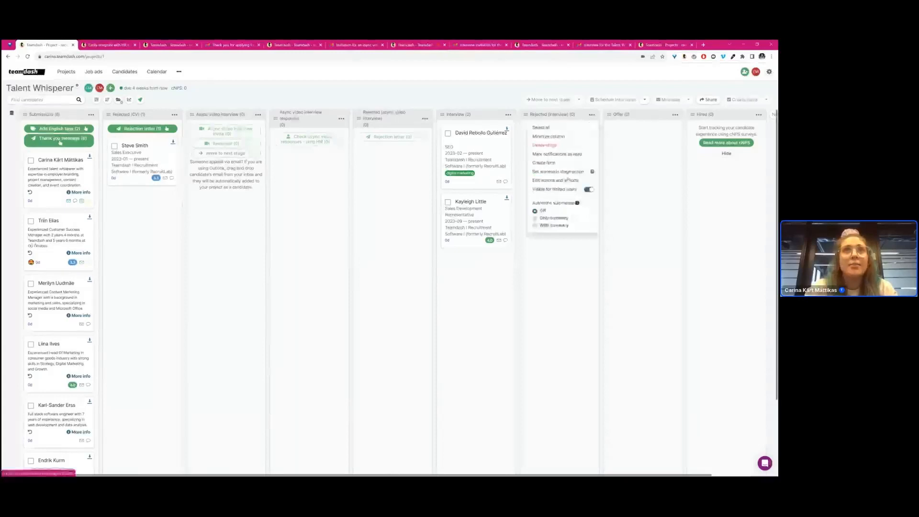
click(558, 171)
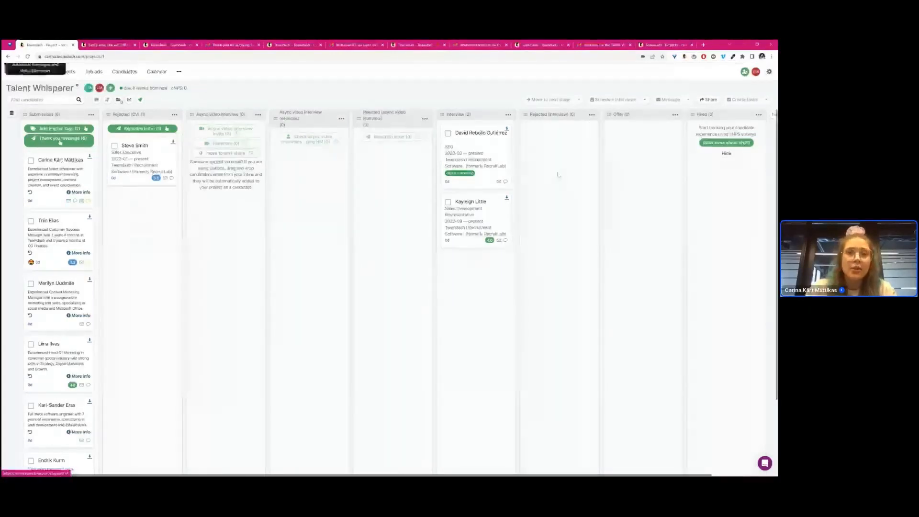
click(339, 116)
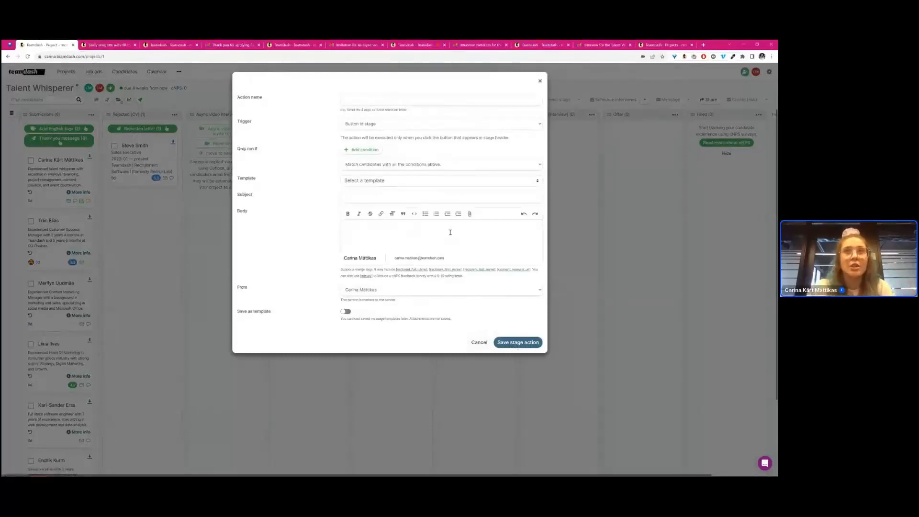
click(449, 232)
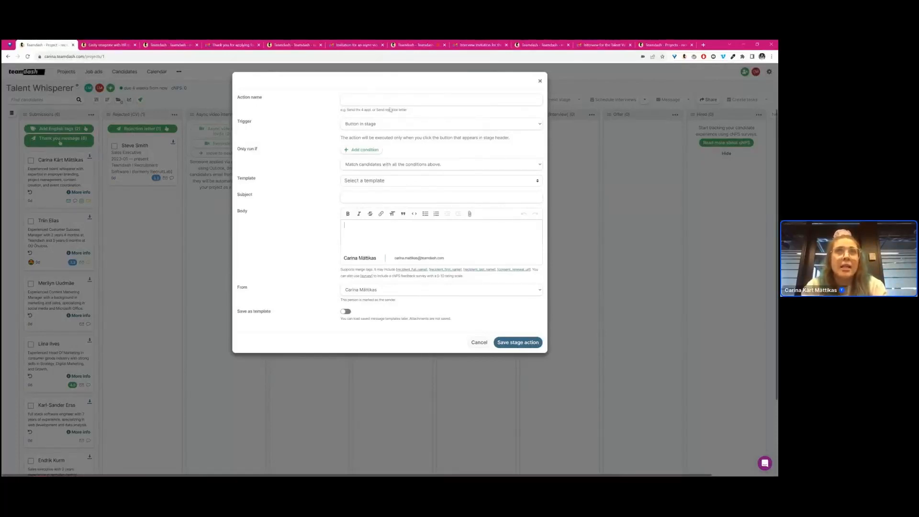
click(397, 181)
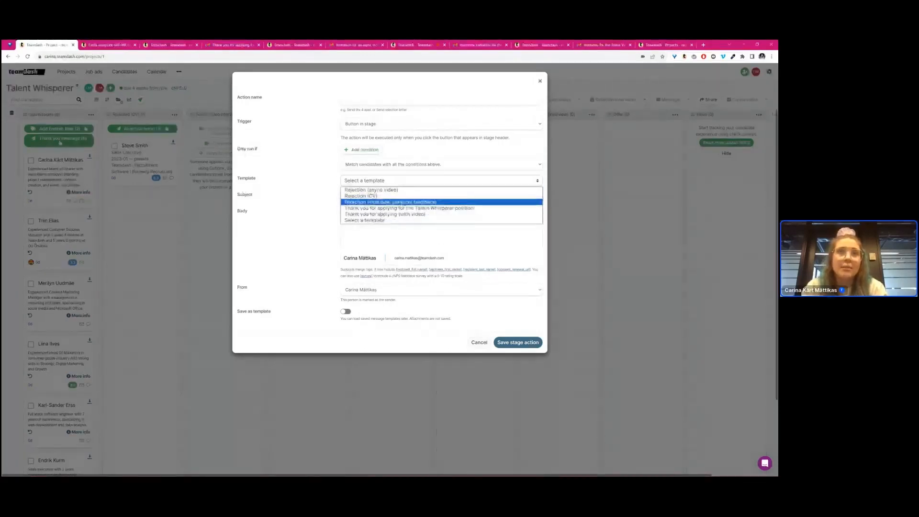
click(390, 202)
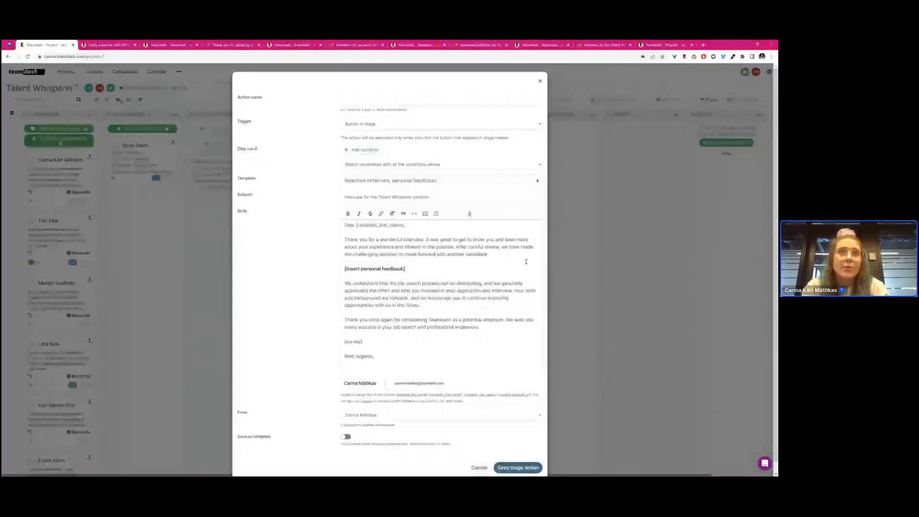
scroll(526, 261, down, 1)
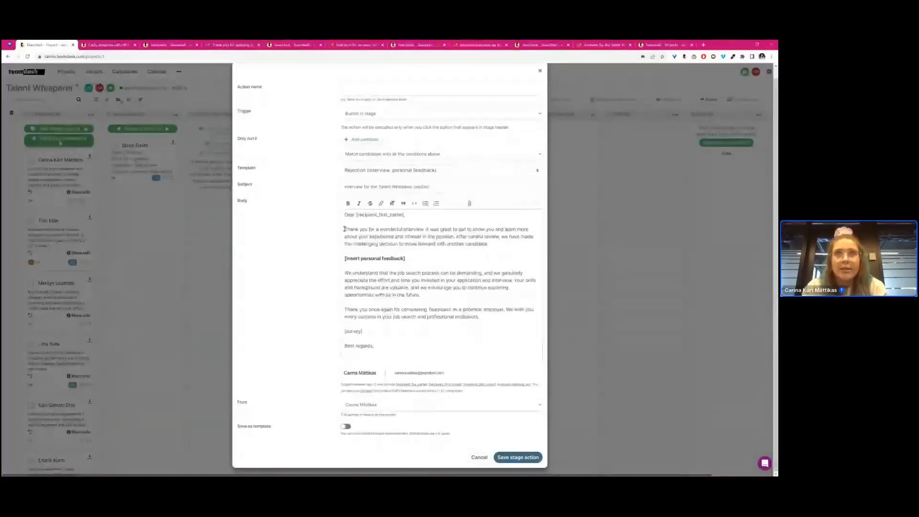
Examine the rejection message's opening text, personal feedback placeholder and survey tag
drag(345, 229, 442, 229)
click(468, 318)
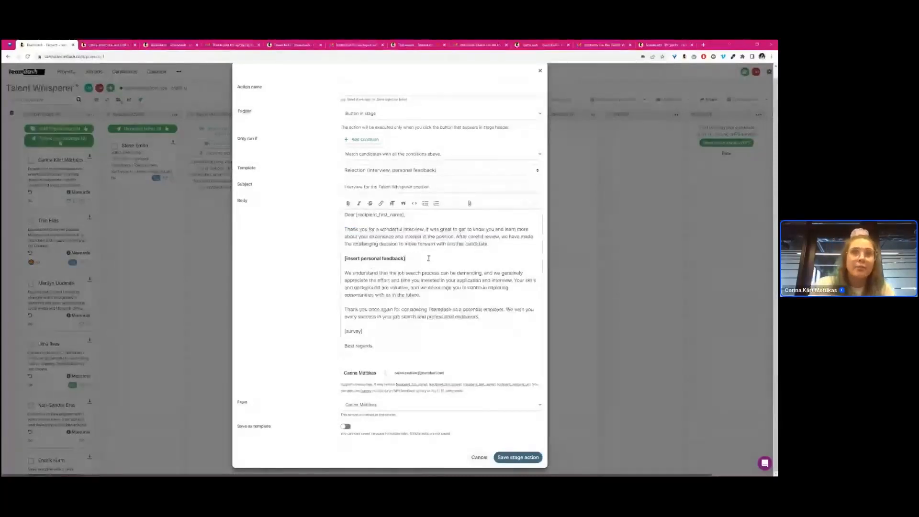
drag(428, 258, 332, 261)
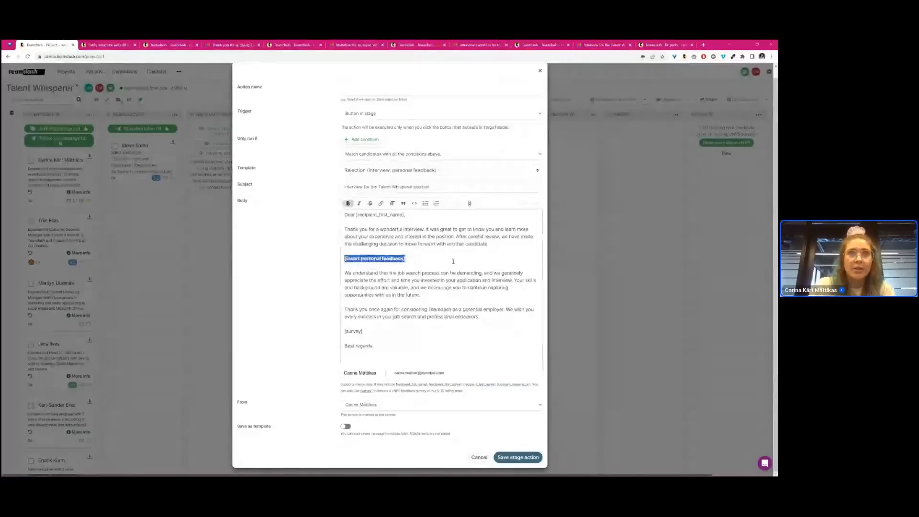
click(415, 261)
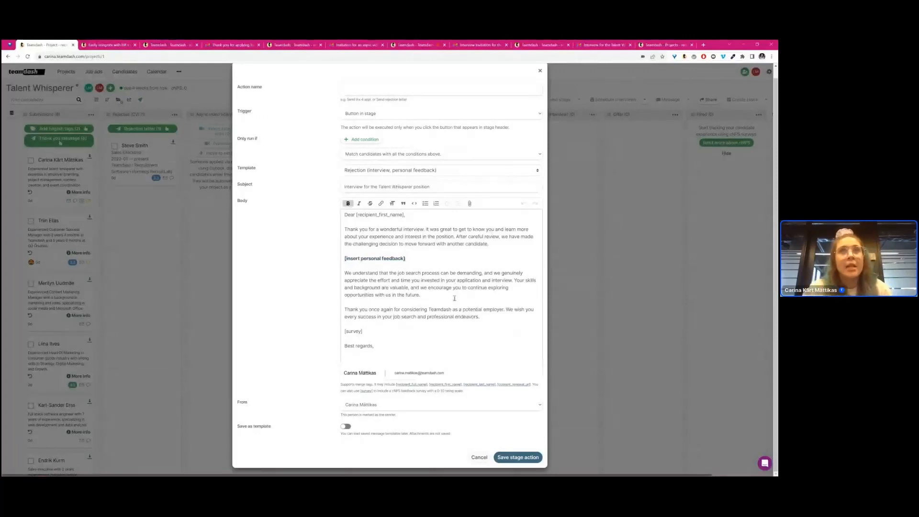
click(427, 331)
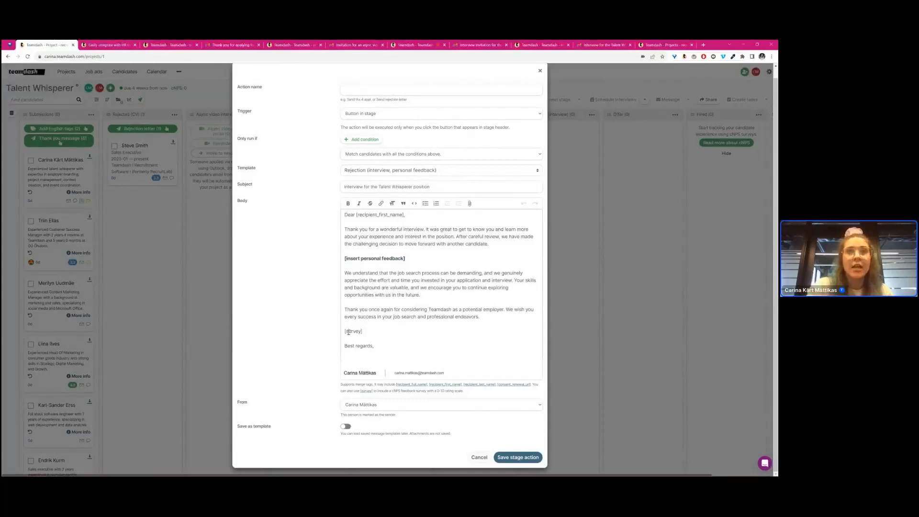
drag(347, 332, 387, 332)
click(388, 332)
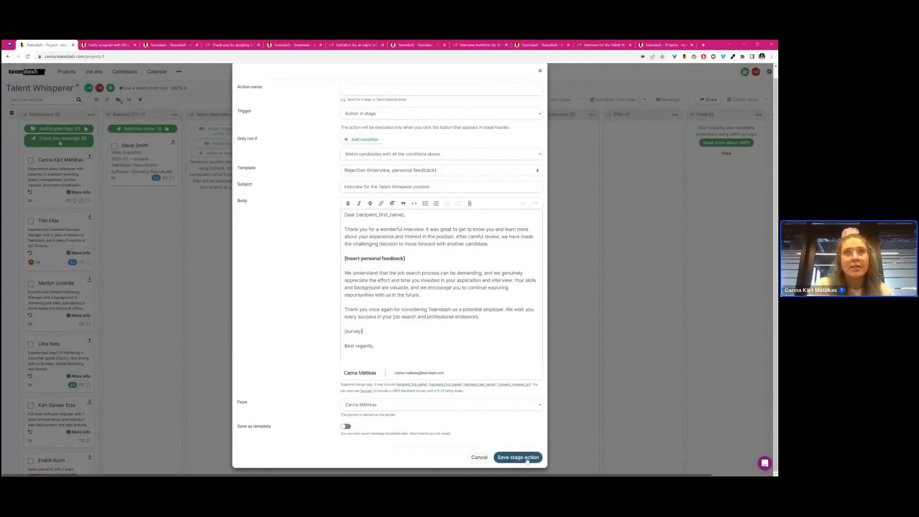
View the received rejection email with its recommendation survey in Gmail, and return to the Talent Whisperer project in Teamdash
click(596, 45)
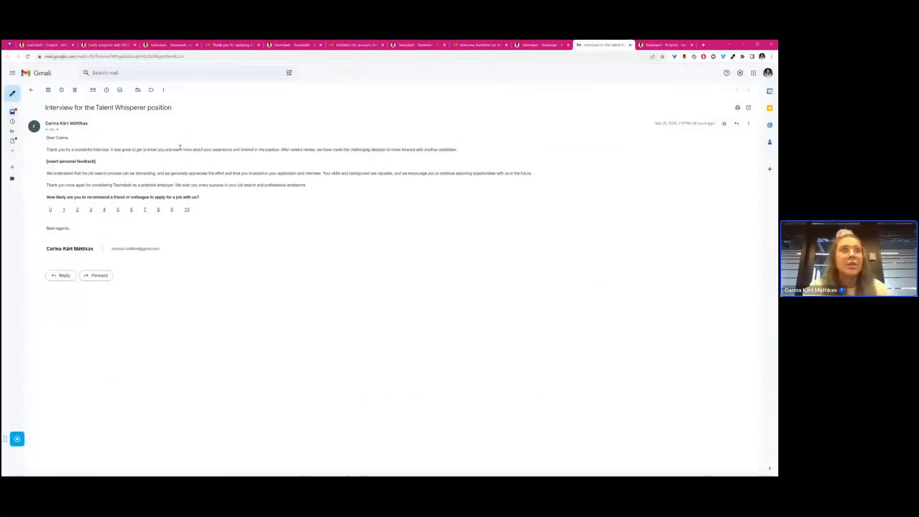
drag(38, 194, 143, 196)
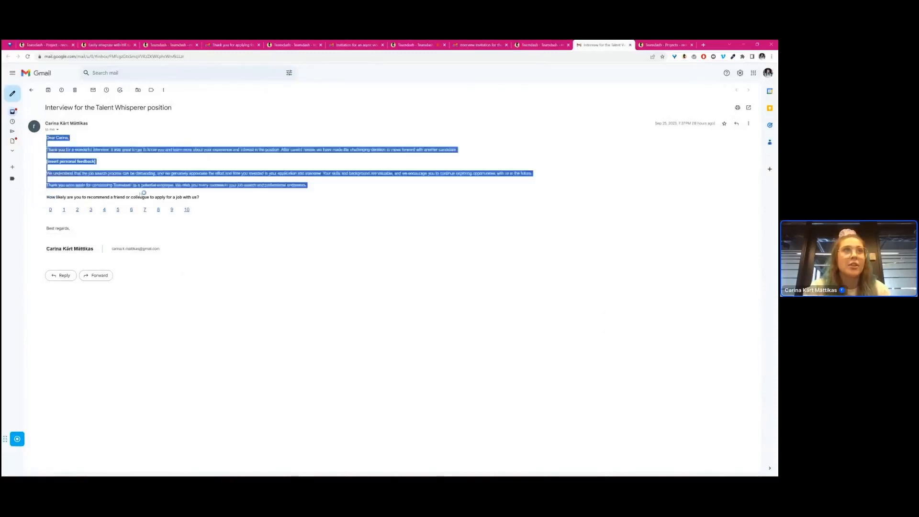
click(79, 197)
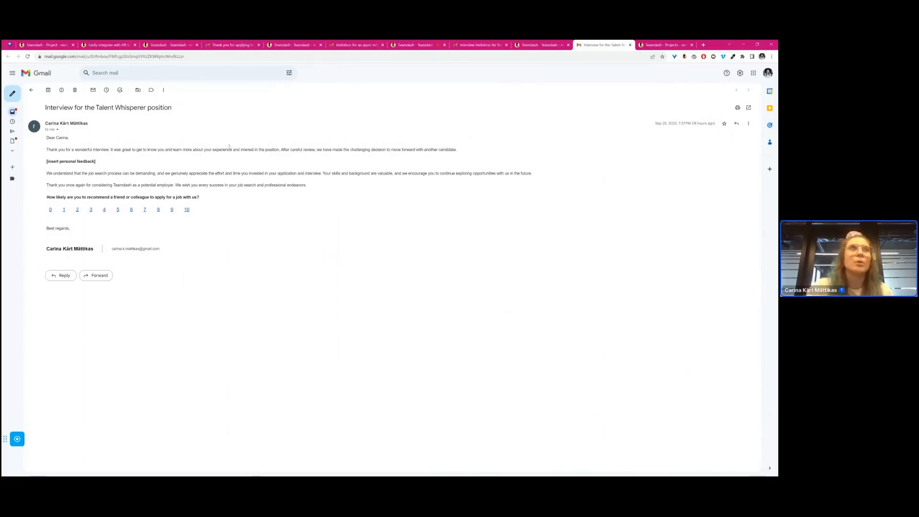
click(46, 45)
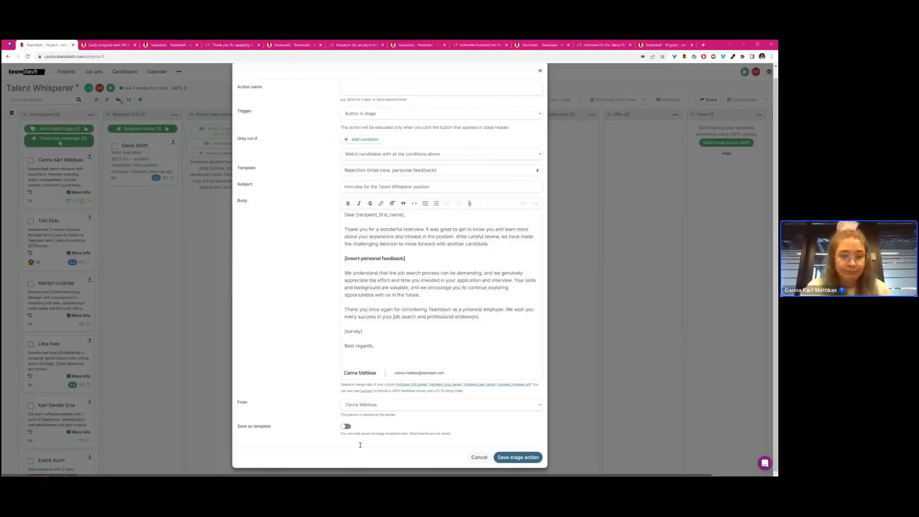
Close the stage action form without saving and move the first Interview candidate to the Offer stage
click(540, 71)
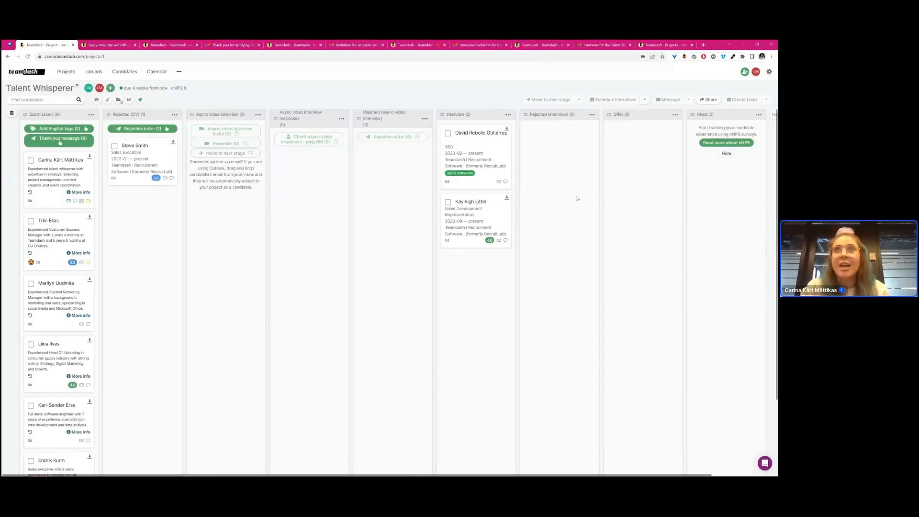
drag(477, 156, 643, 156)
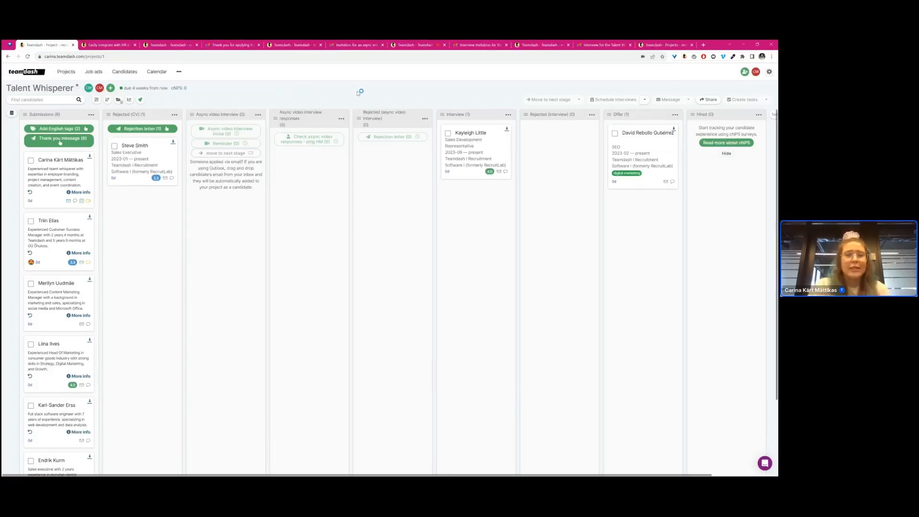
Look at the recruitment performance statistics across all projects in the demo workspace, including the user filter options
click(664, 47)
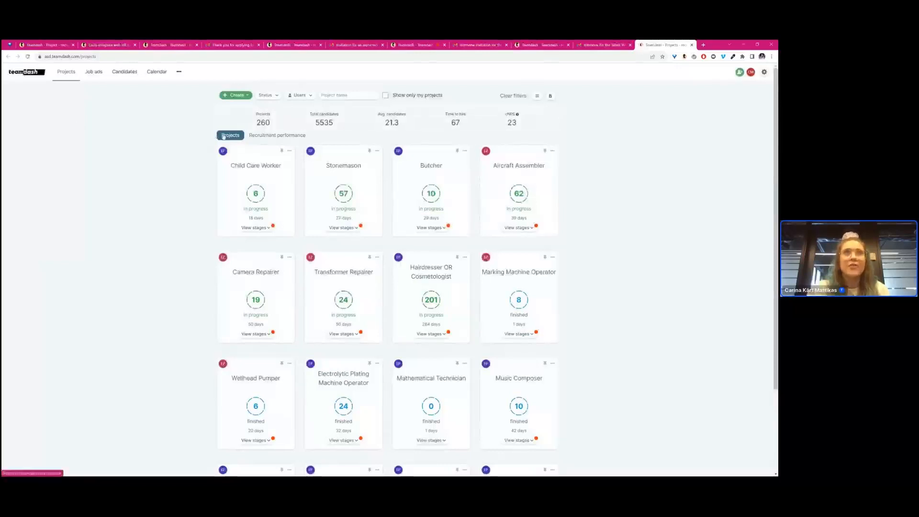
click(273, 136)
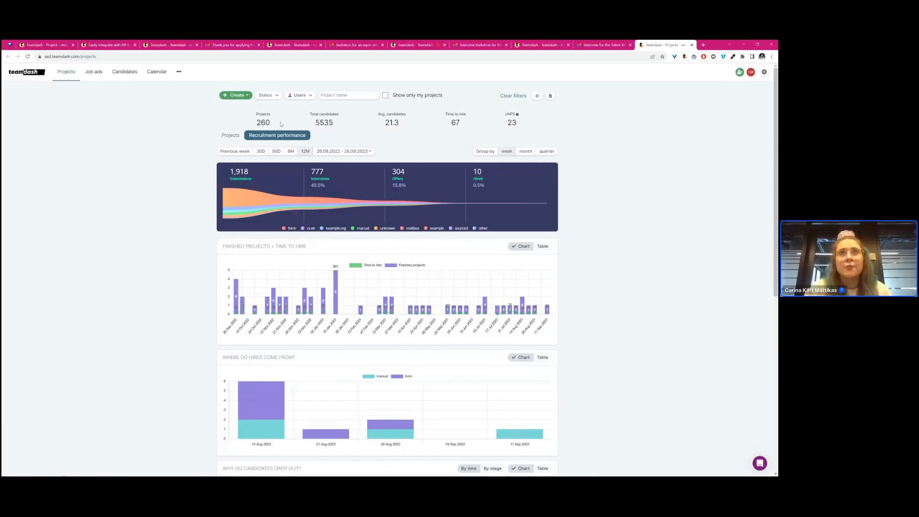
click(273, 96)
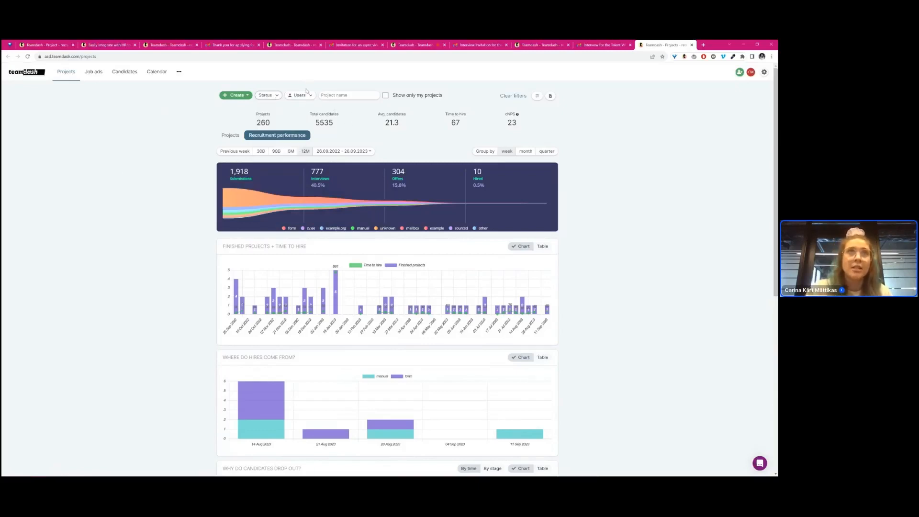
click(299, 95)
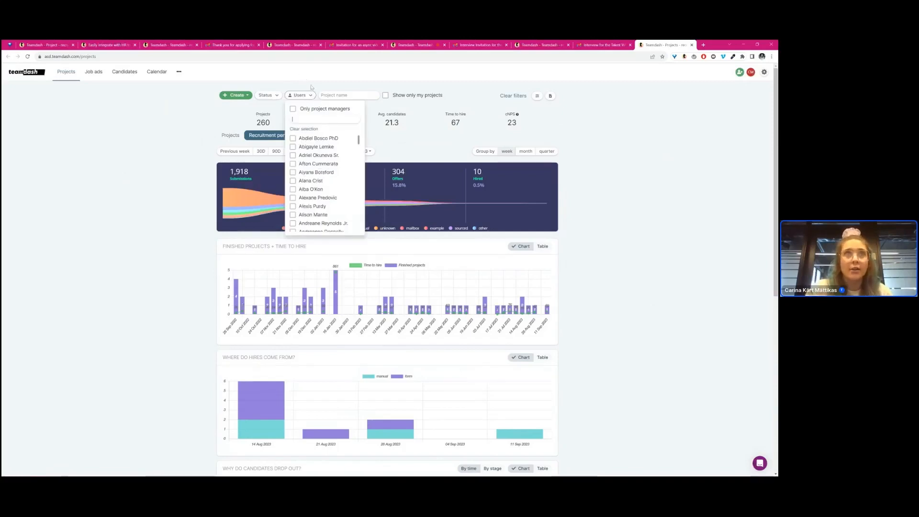
click(311, 97)
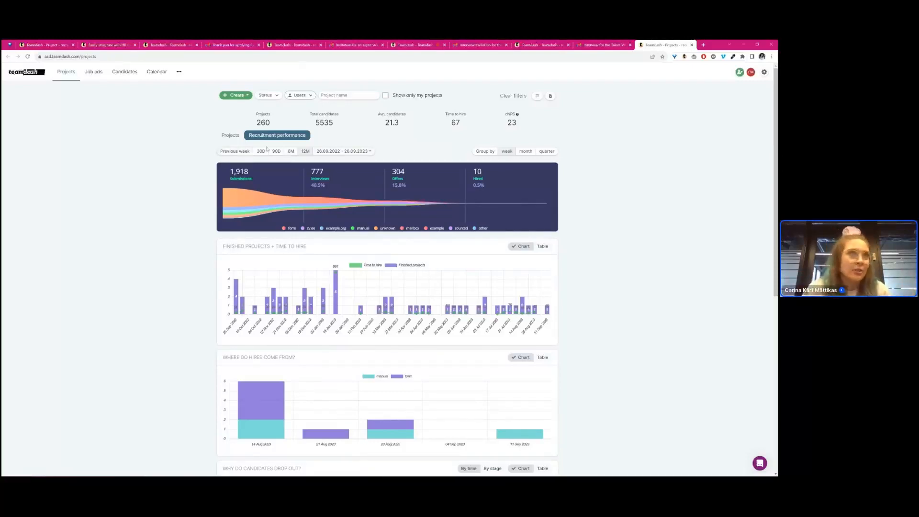
Look at the custom date range choices for the recruitment performance statistics and leave the range as it is
click(326, 154)
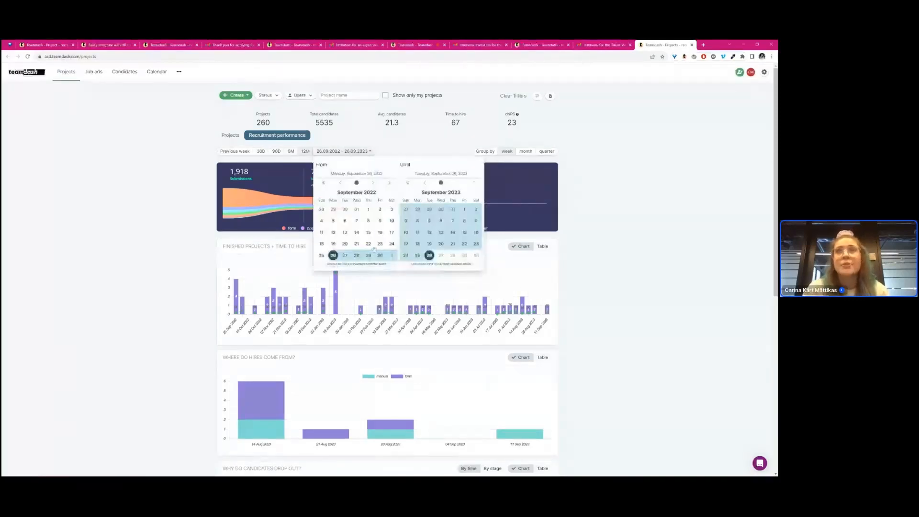
click(415, 151)
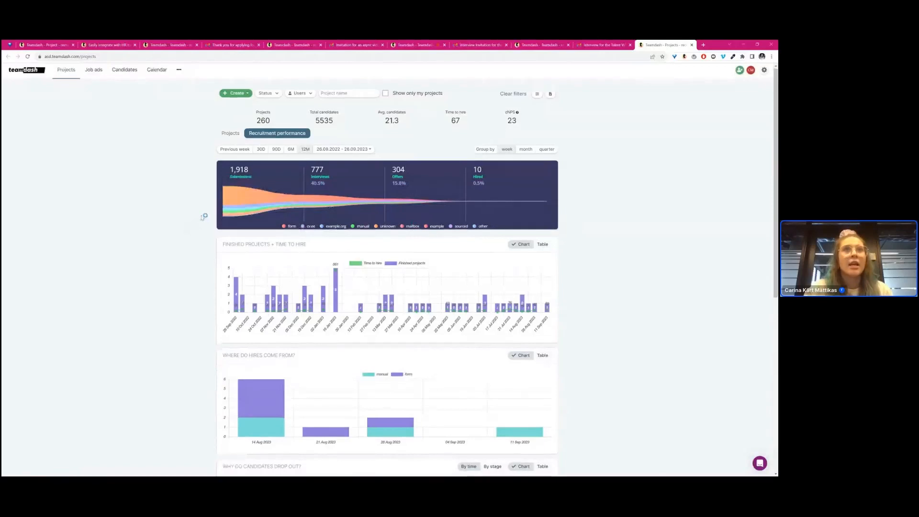
Inspect the finished projects and time to hire statistics, temporarily hiding the Time to hire series and showing the data table
scroll(204, 216, down, 1)
scroll(221, 238, down, 1)
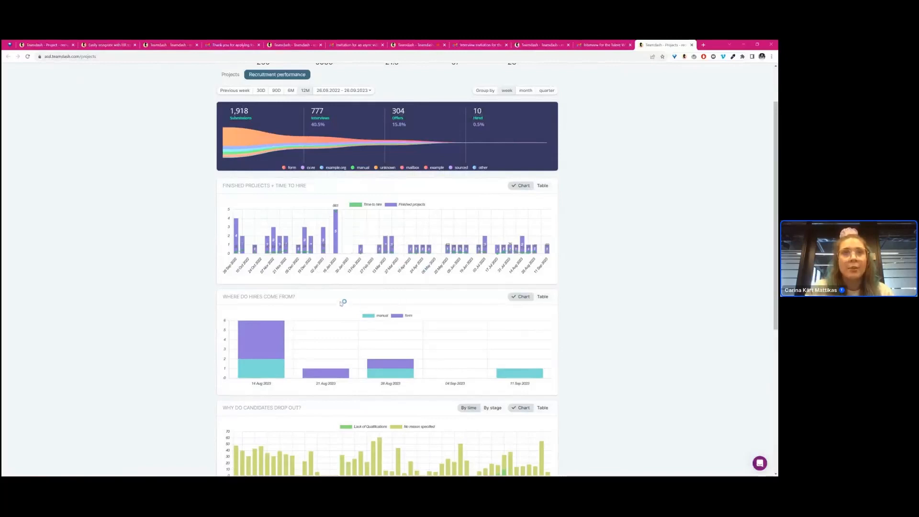
click(373, 205)
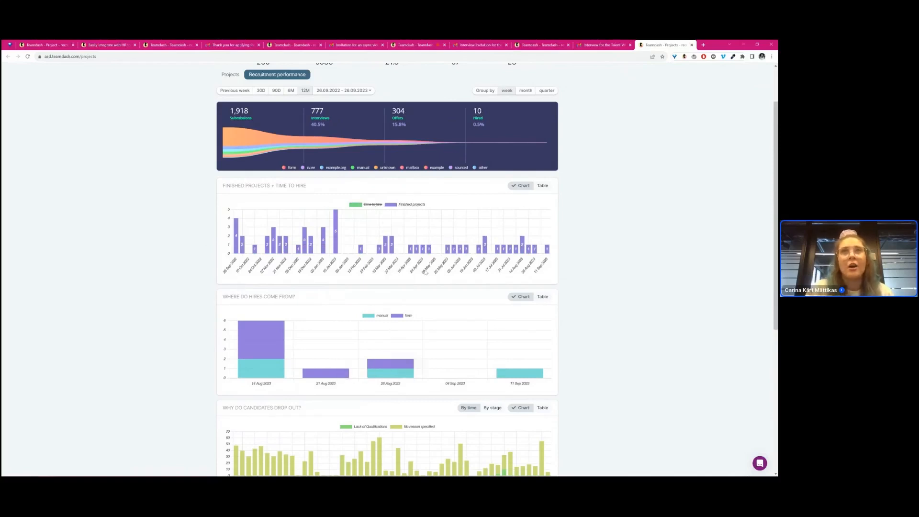
click(373, 205)
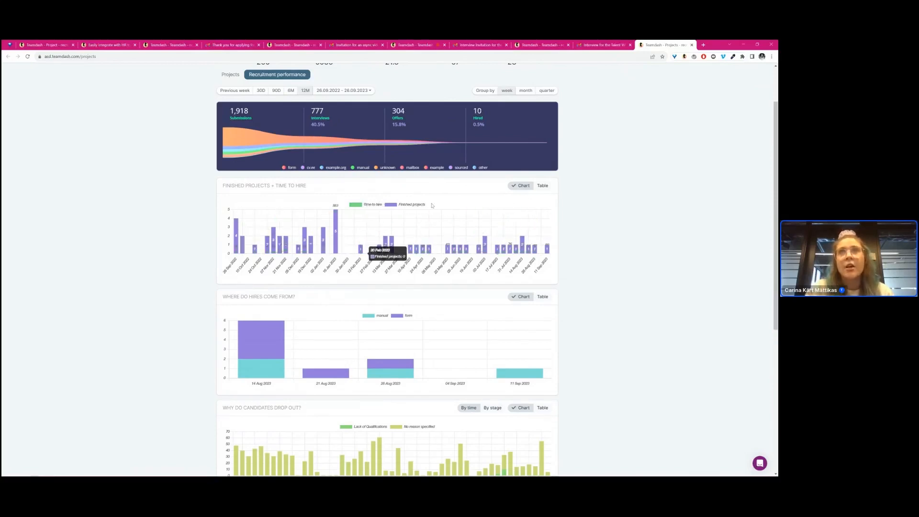
click(542, 185)
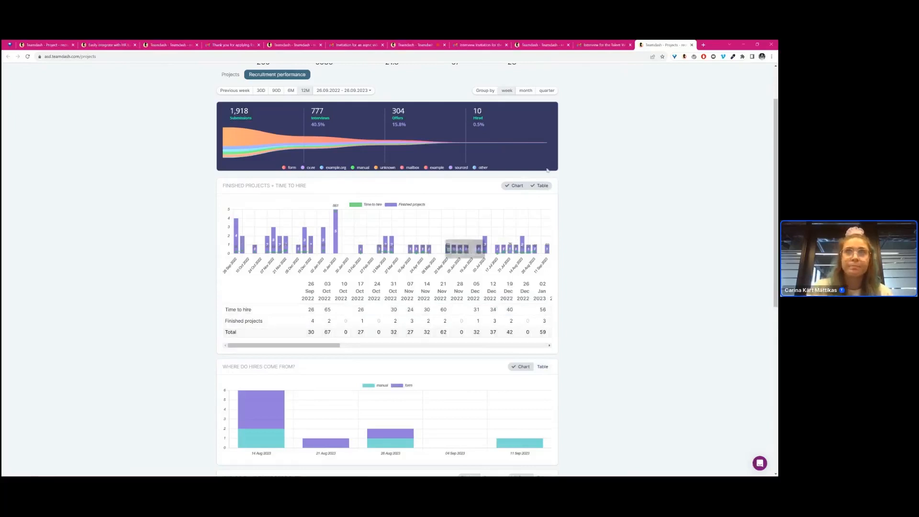
click(540, 187)
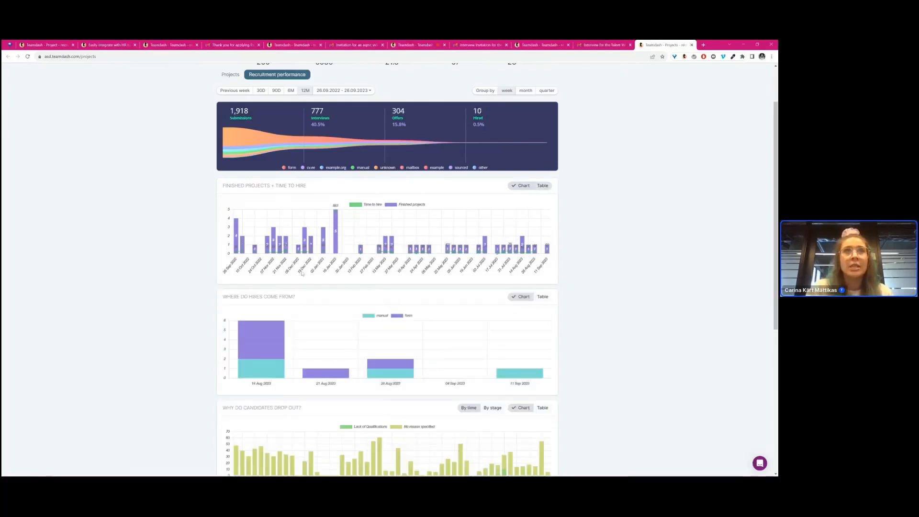
Check the source breakdown of hires for 14 Aug 2023 in the chart of where hires come from
scroll(302, 272, down, 2)
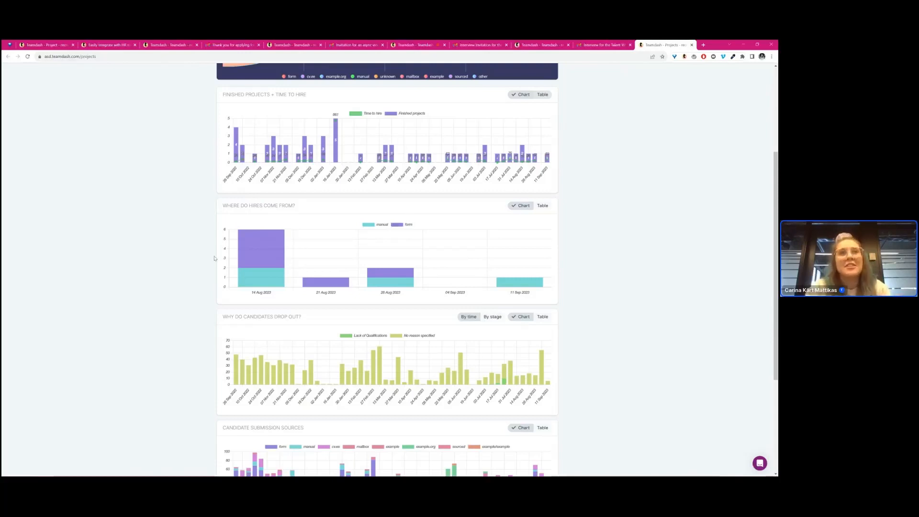
mouse_move(251, 268)
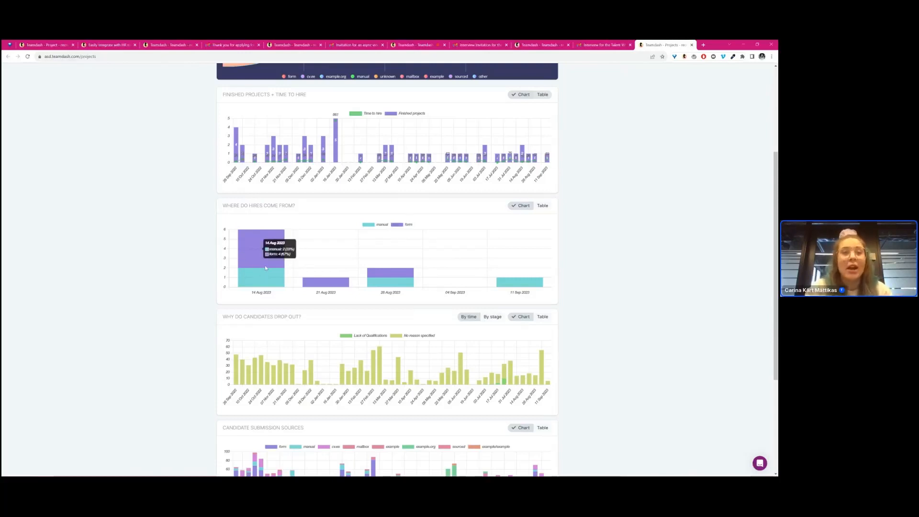
Group the chart of why candidates drop out by stage
scroll(211, 278, down, 1)
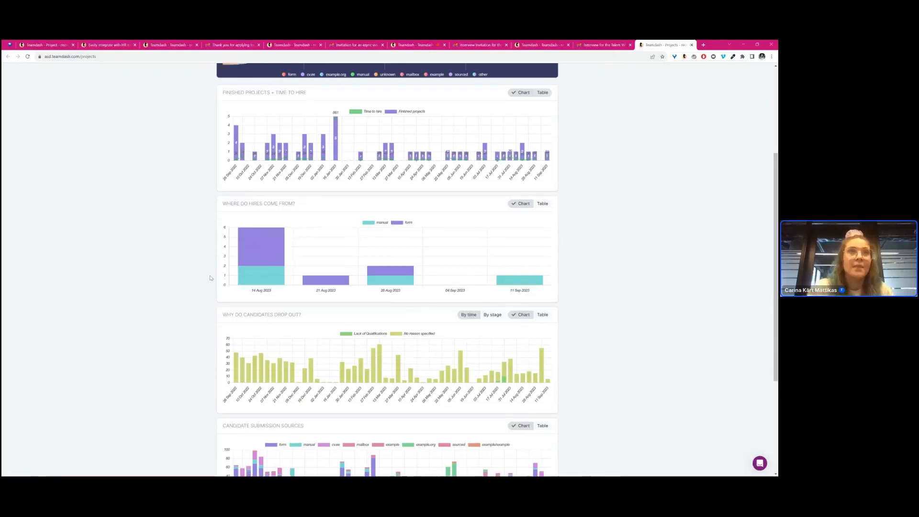
scroll(210, 278, down, 2)
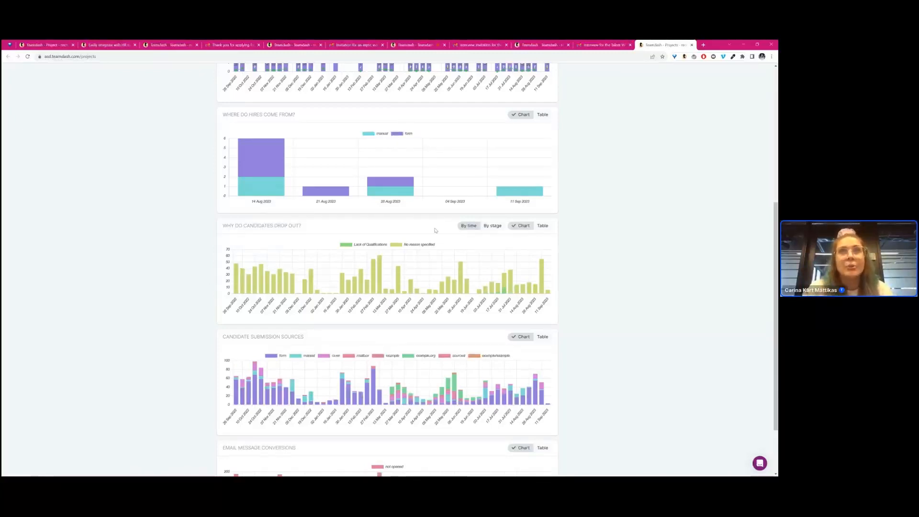
click(492, 226)
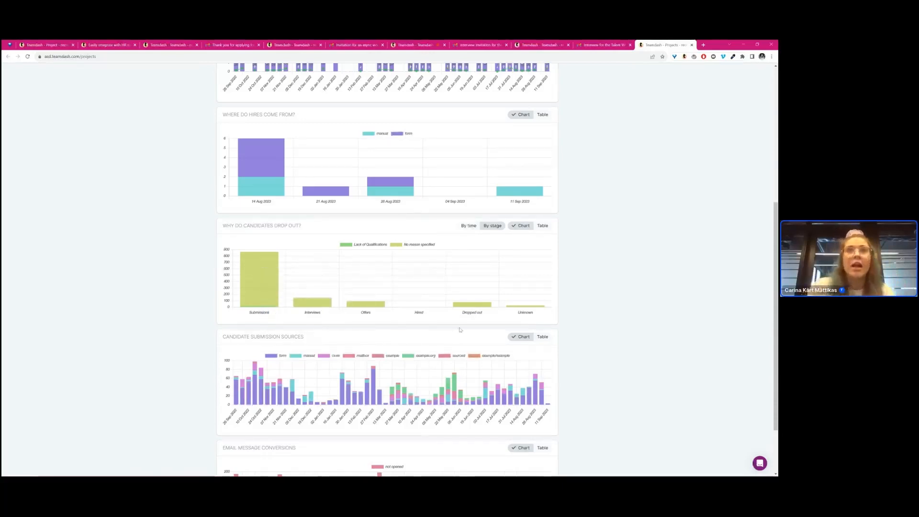
Hide every source except form in the candidate submission sources chart
scroll(604, 281, down, 1)
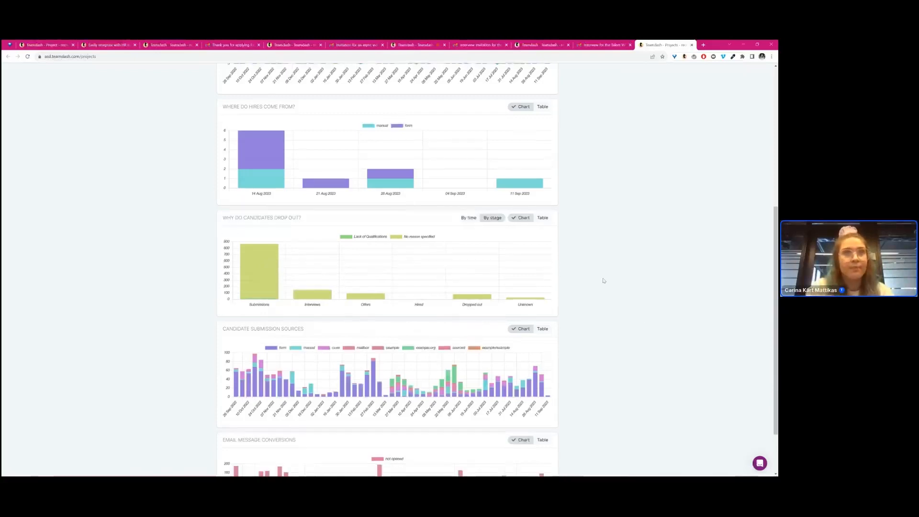
scroll(604, 281, down, 2)
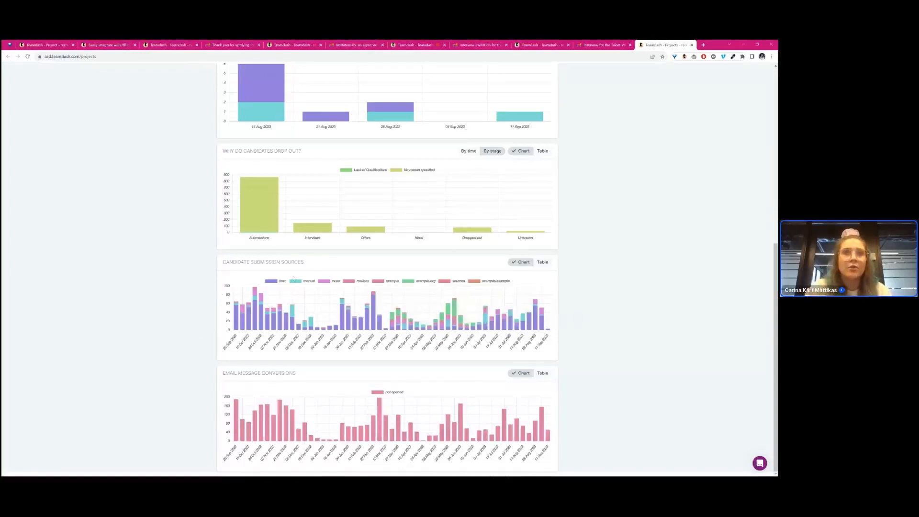
click(308, 281)
click(335, 281)
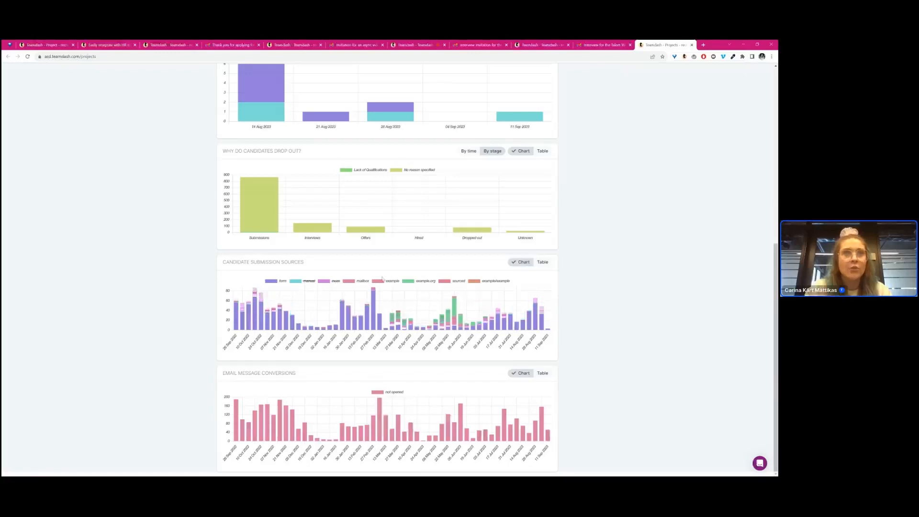
click(362, 281)
click(392, 281)
click(425, 281)
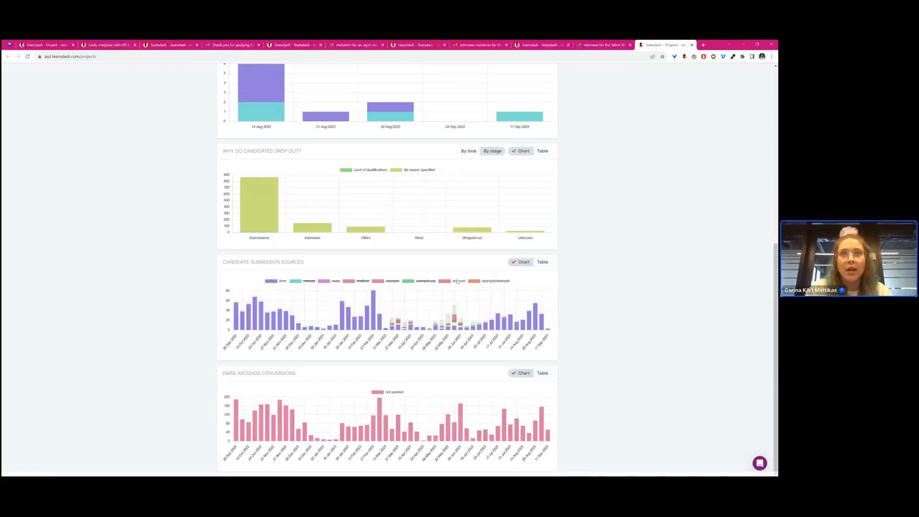
click(496, 281)
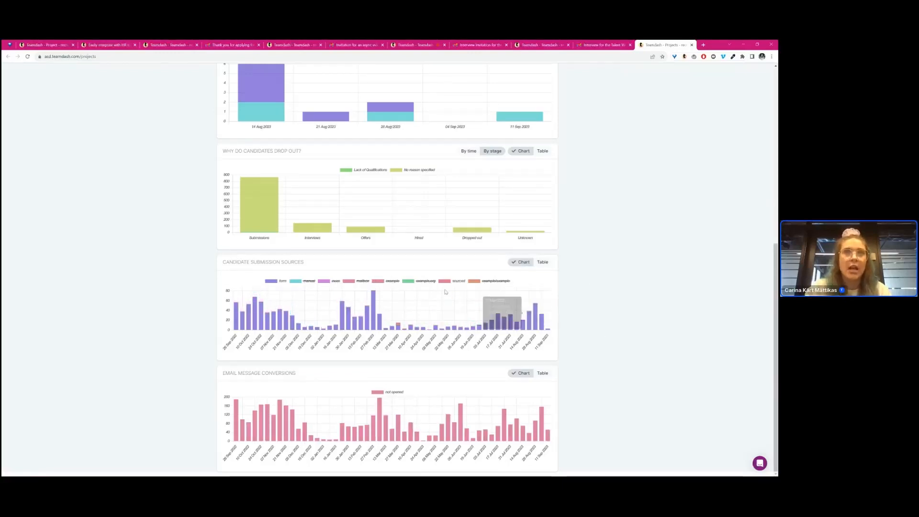
click(459, 281)
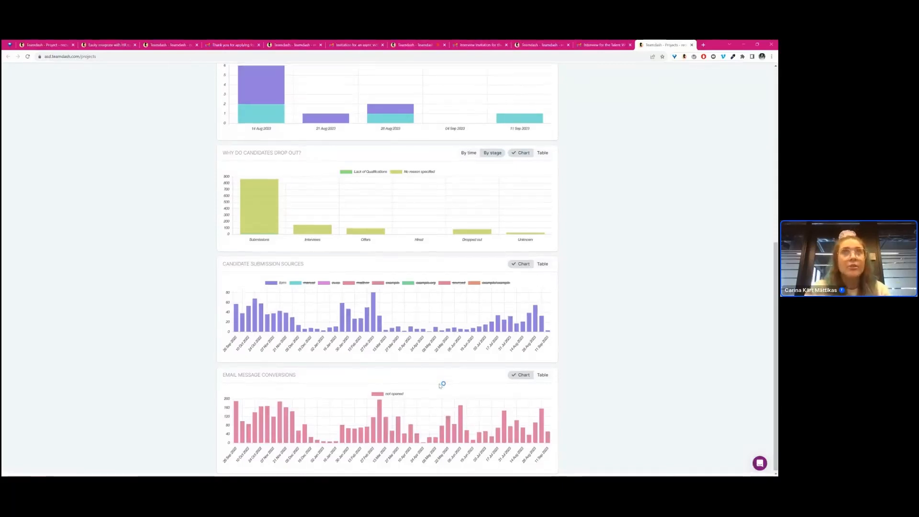
scroll(441, 385, up, 8)
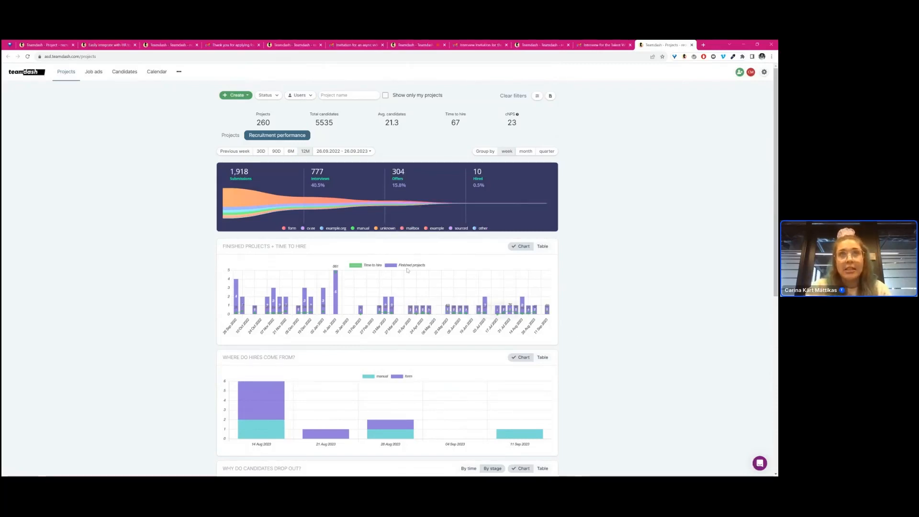
scroll(624, 322, down, 2)
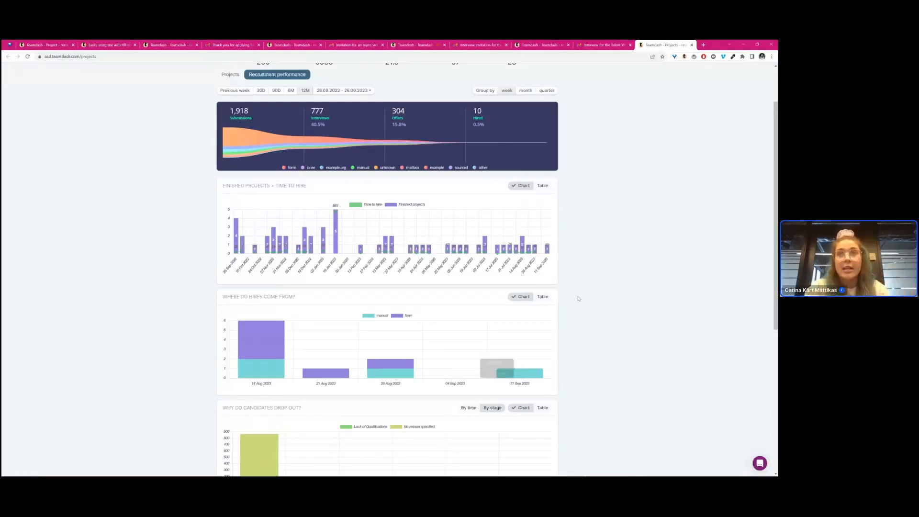
scroll(573, 320, up, 2)
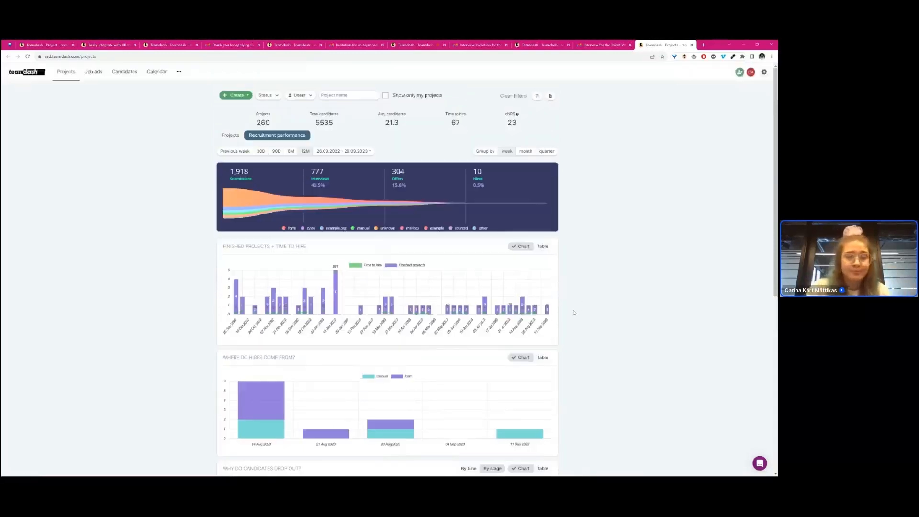